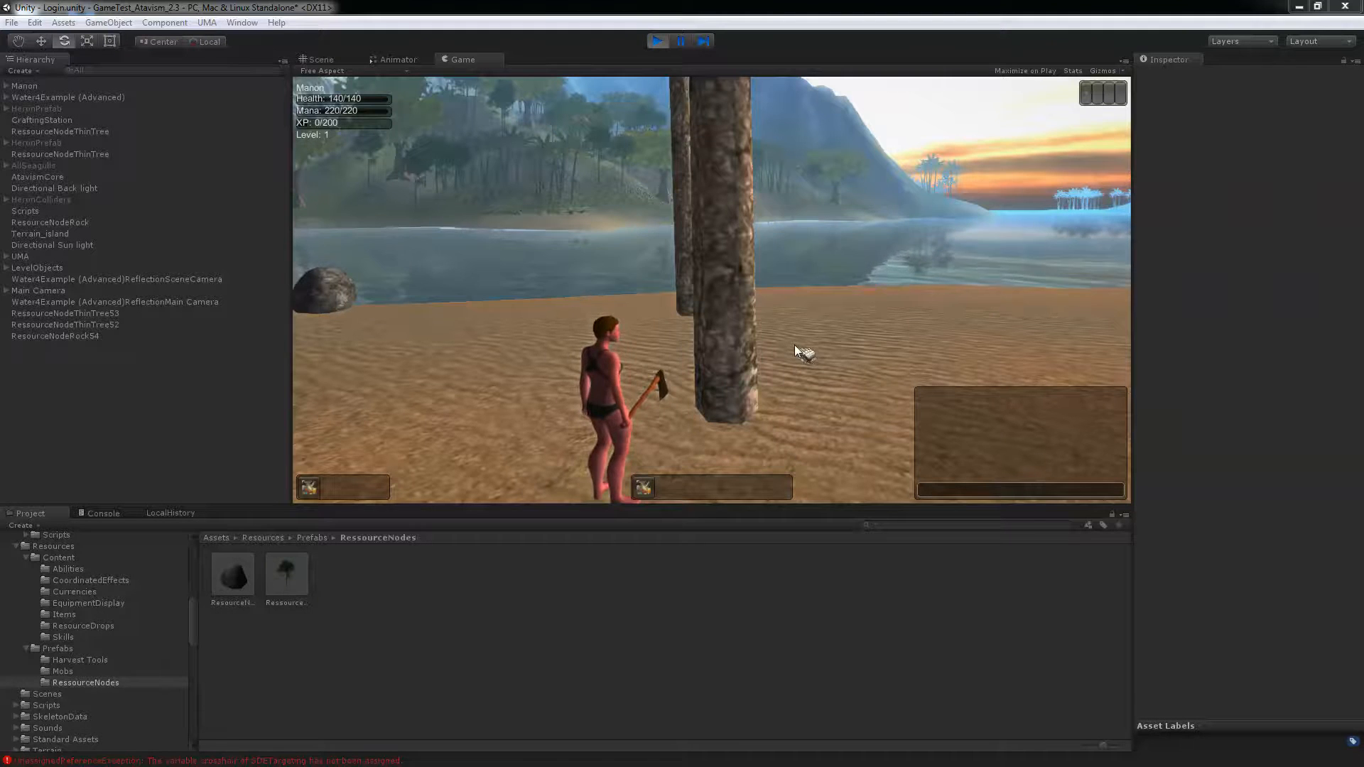
# Harvest the logs from the nearest palm tree in the running game and stop play mode.
pyautogui.moveTo(800, 306); pyautogui.dragTo(846, 305, button='right')
pyautogui.press('w')
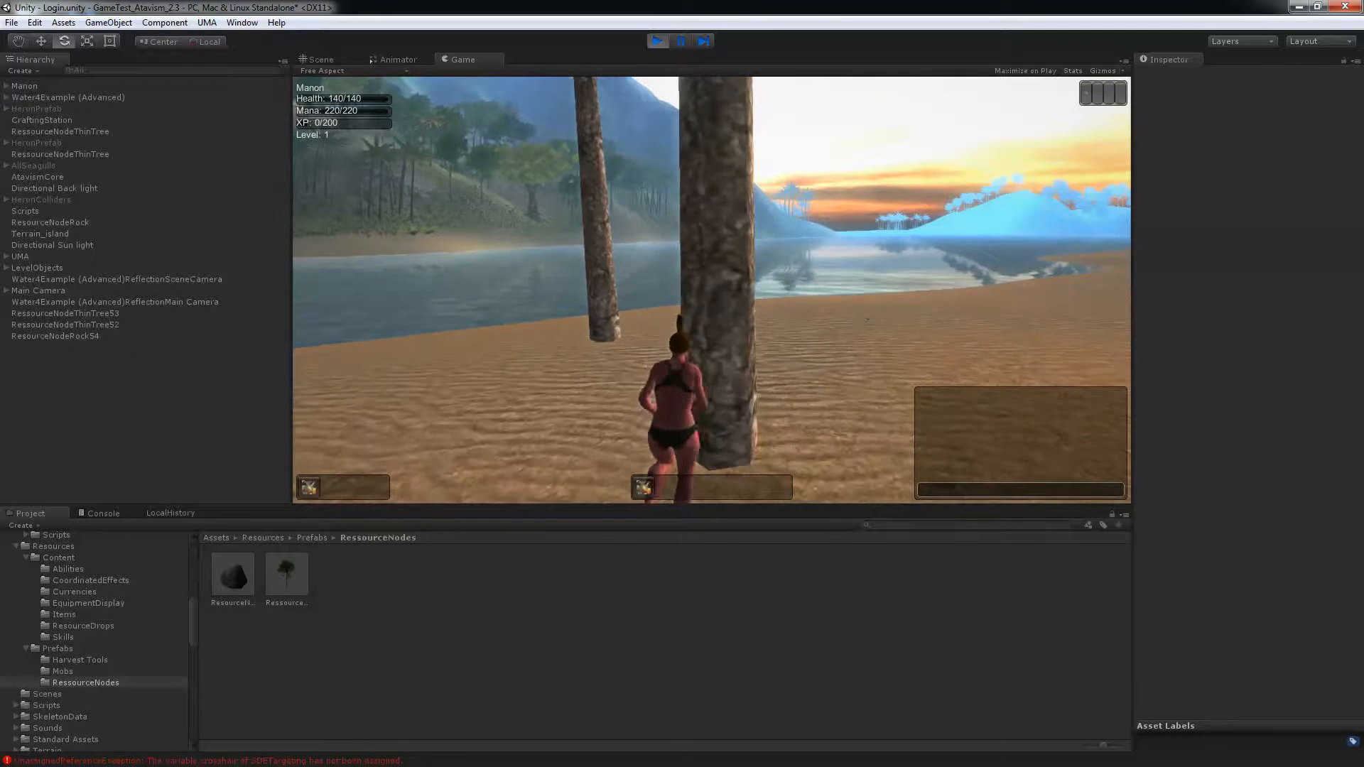
pyautogui.click(720, 323)
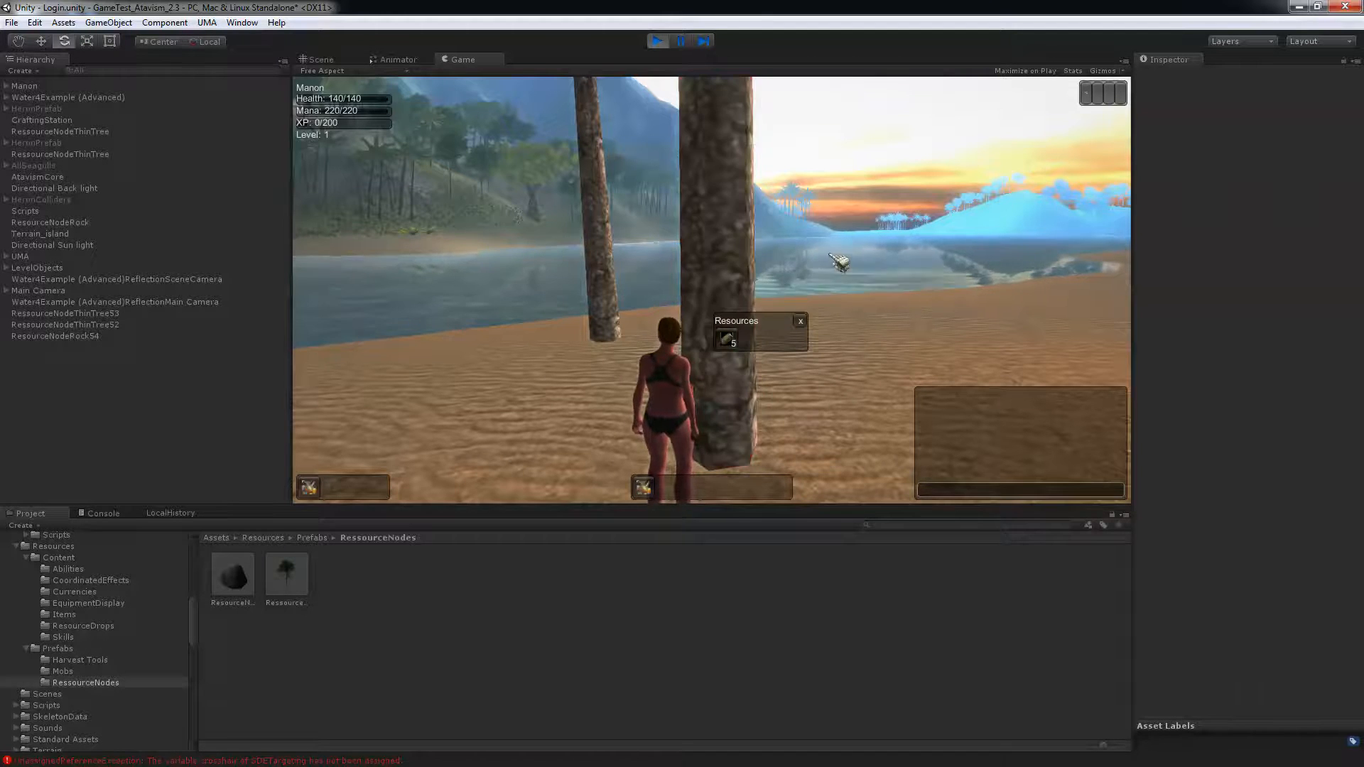
pyautogui.moveTo(843, 261); pyautogui.dragTo(774, 327)
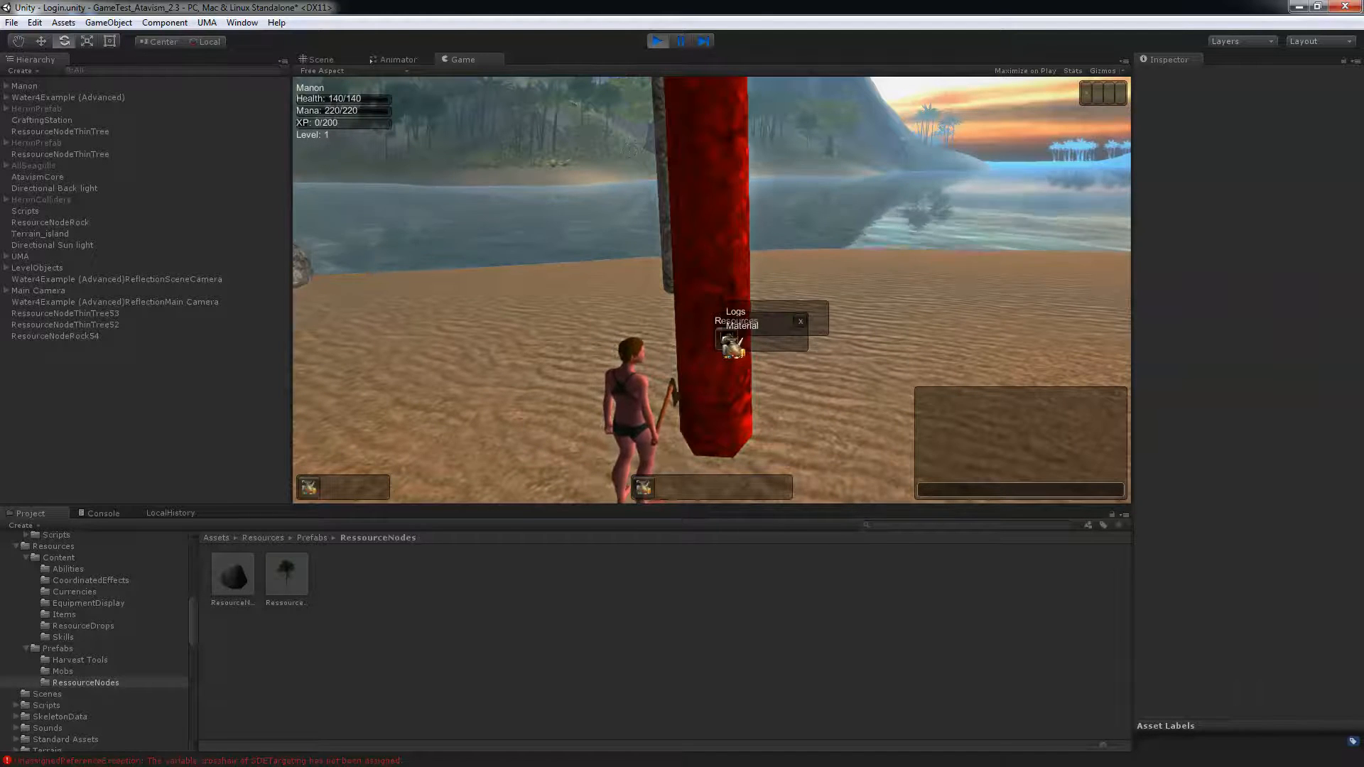
pyautogui.click(730, 343)
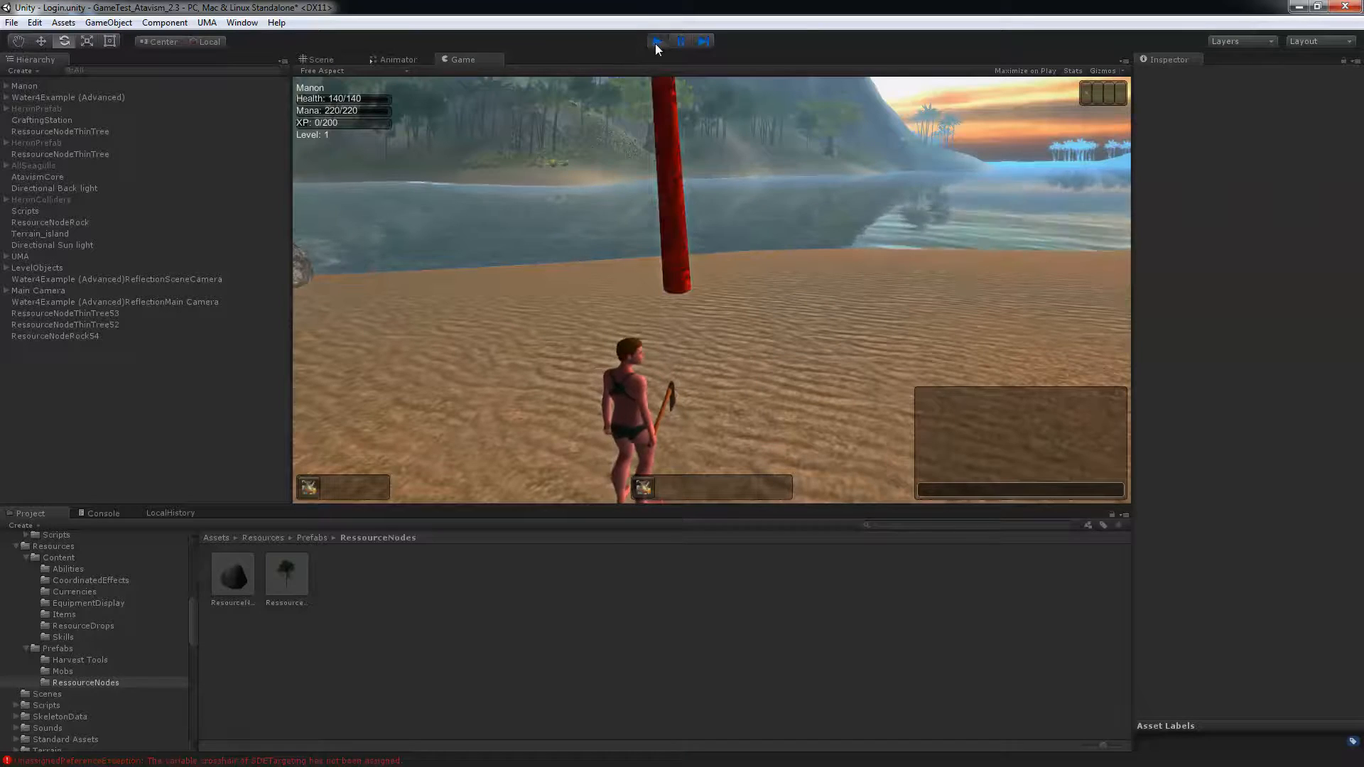
pyautogui.click(655, 42)
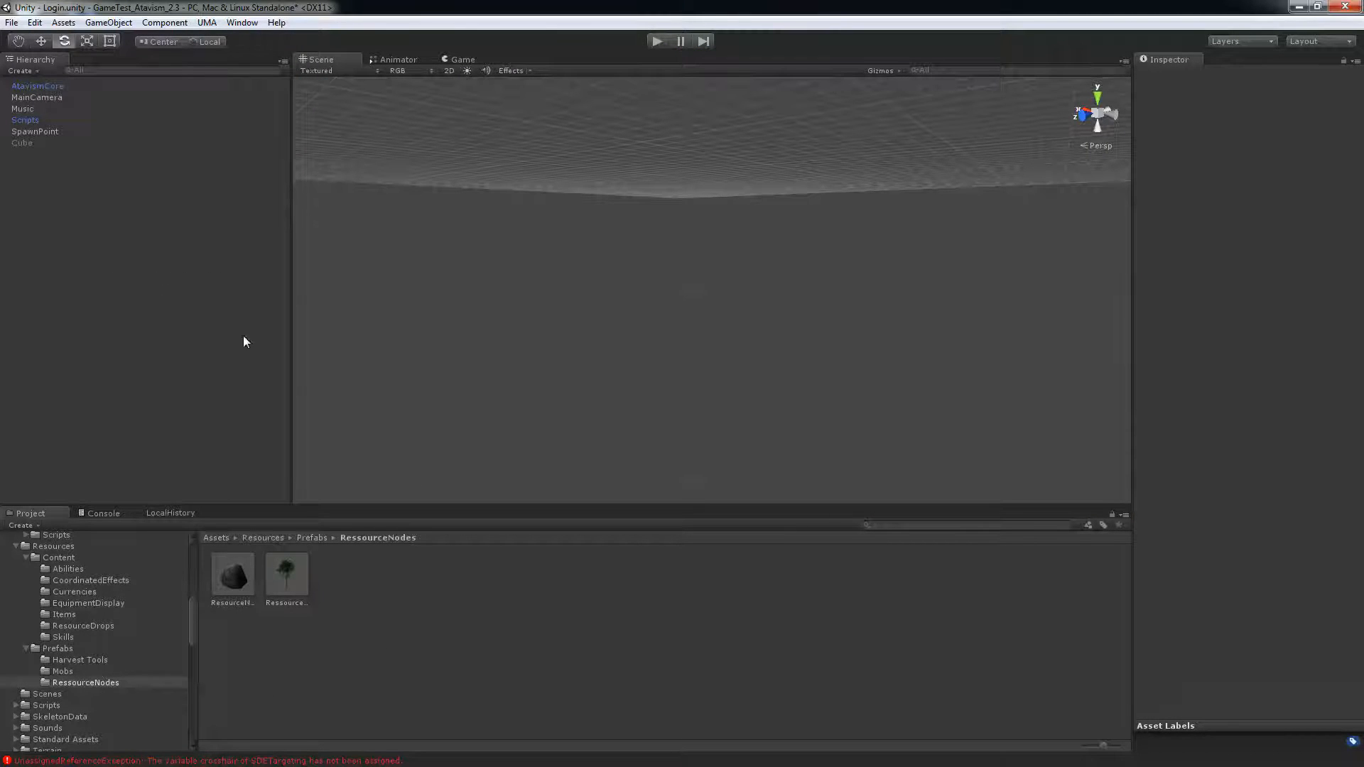
# Add a Bool parameter named Lumbering to the character's animator controller.
pyautogui.click(402, 62)
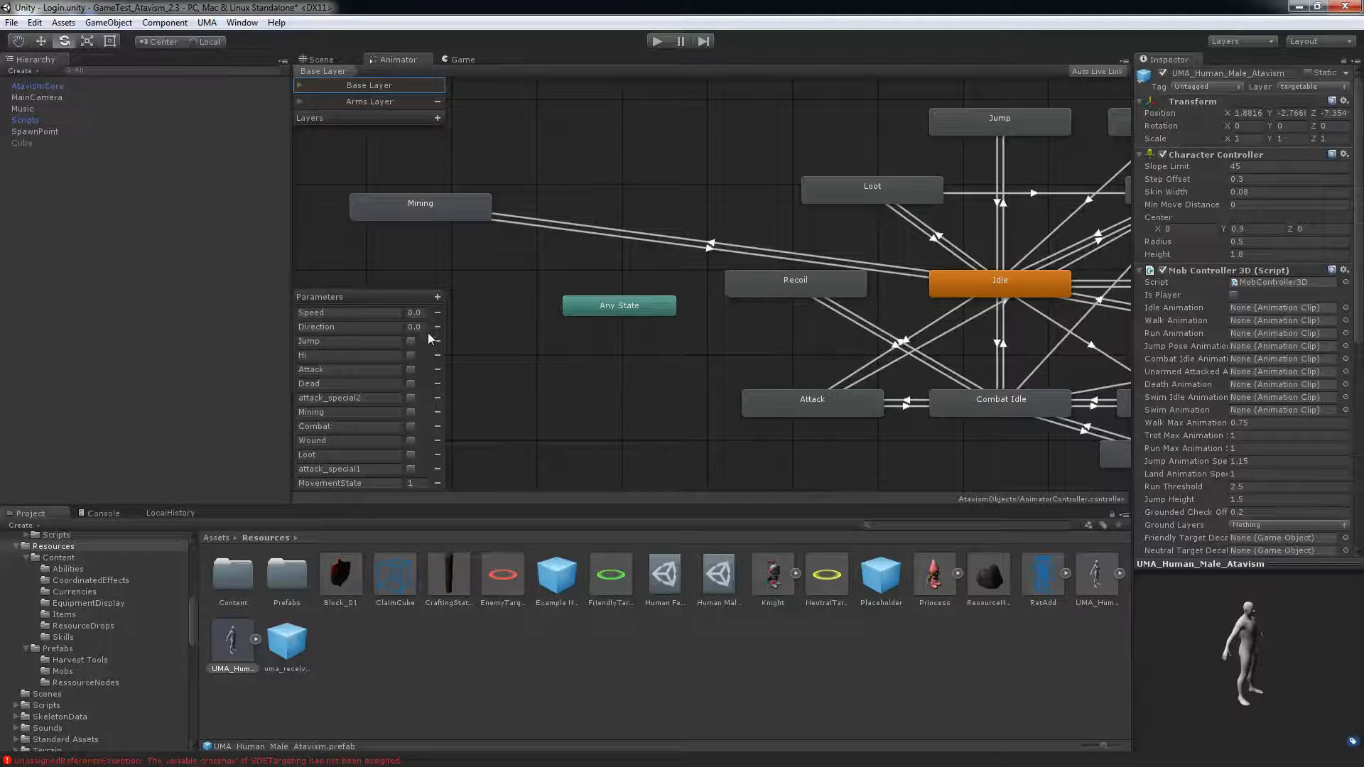
pyautogui.click(438, 297)
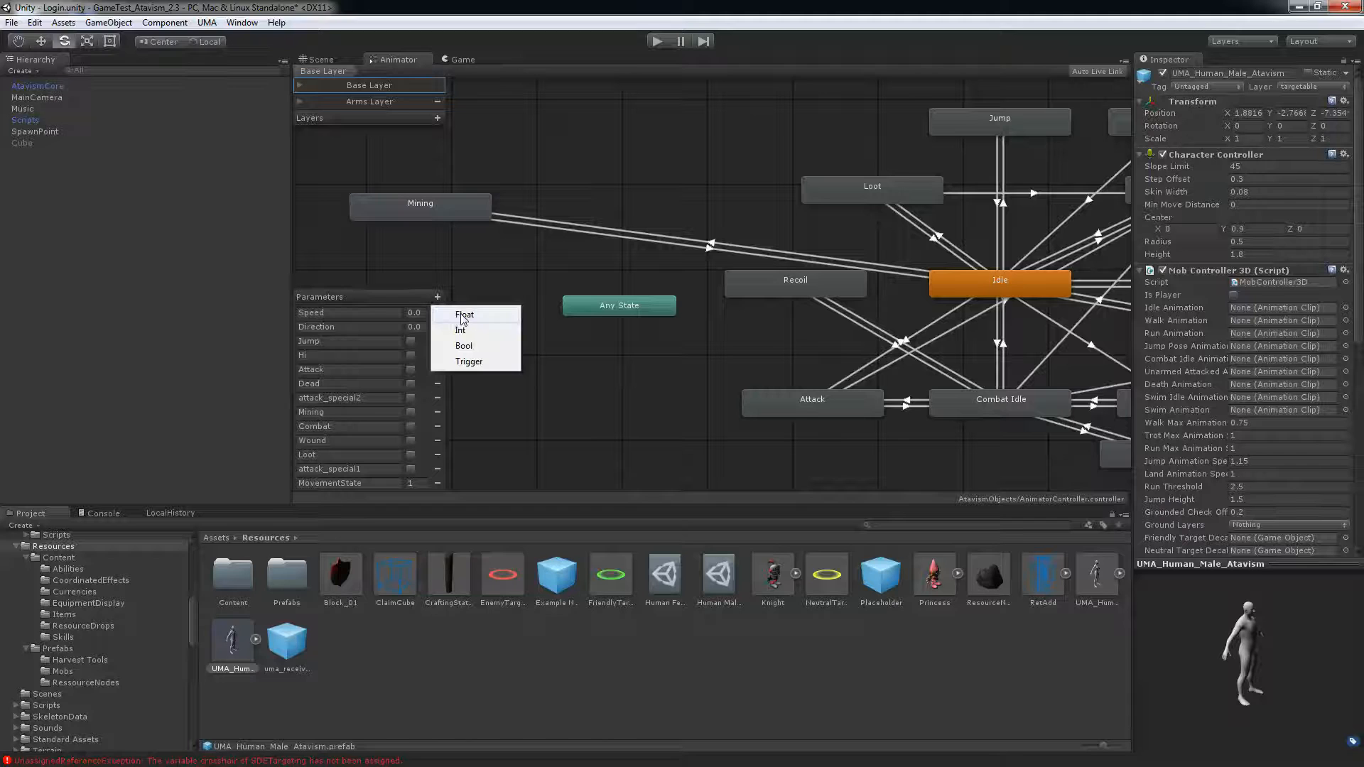
pyautogui.click(468, 348)
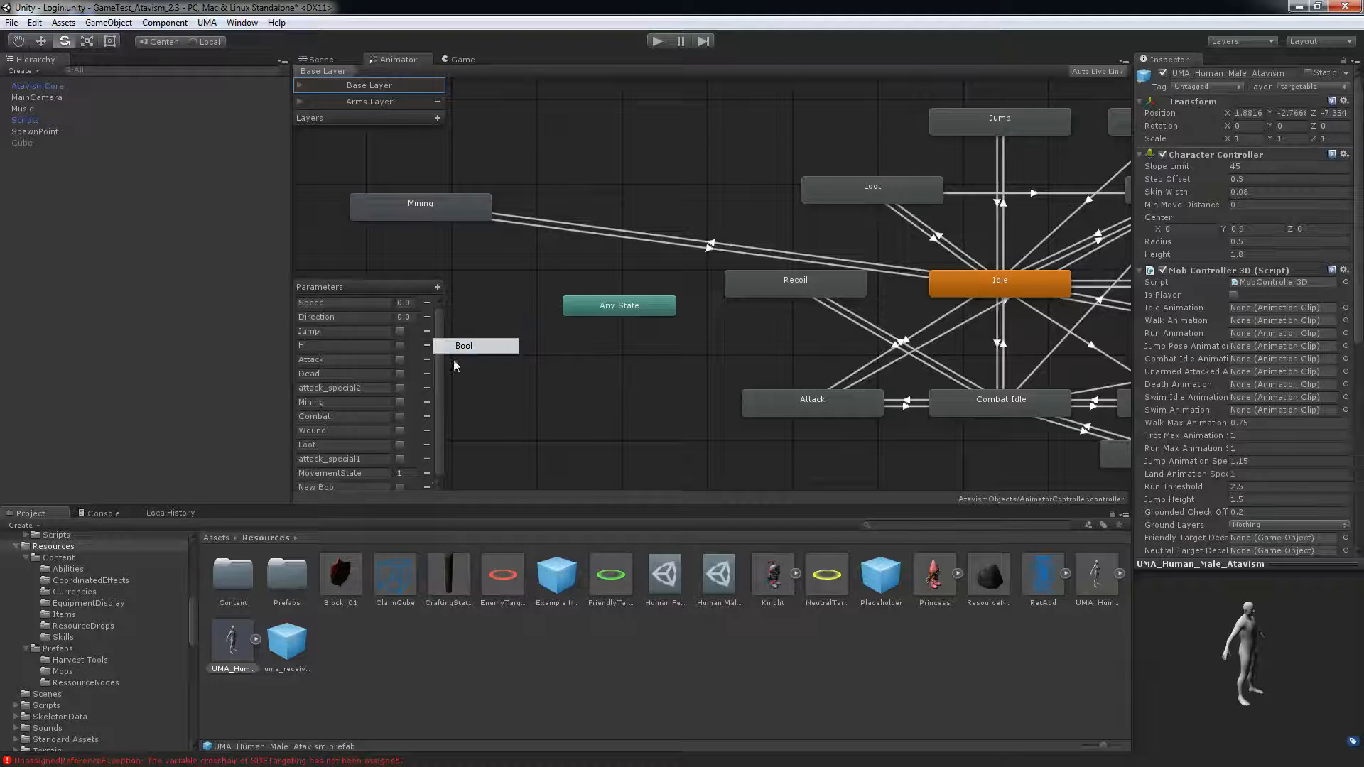
pyautogui.doubleClick(375, 487)
pyautogui.press('BackSpace')
pyautogui.write('Lum')
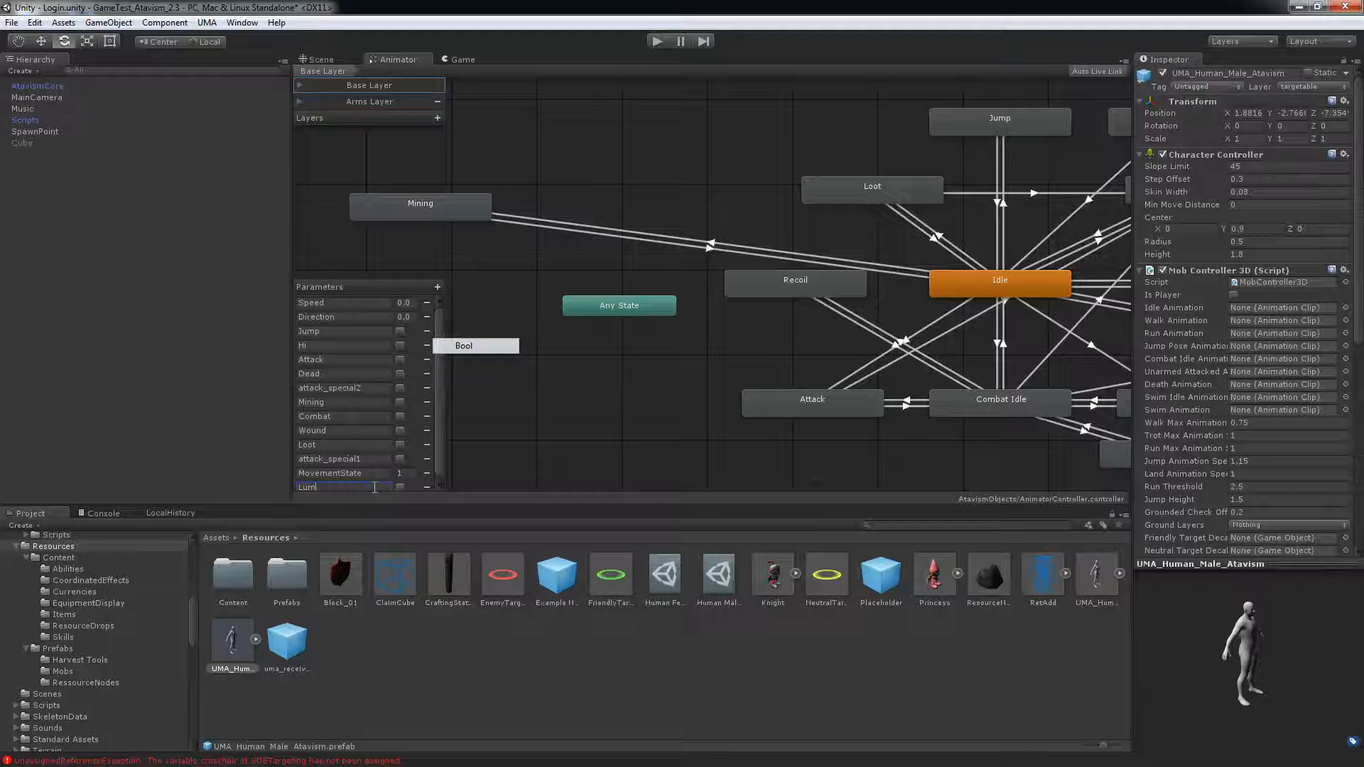
pyautogui.write('bering')
pyautogui.press('Return')
pyautogui.click(495, 457)
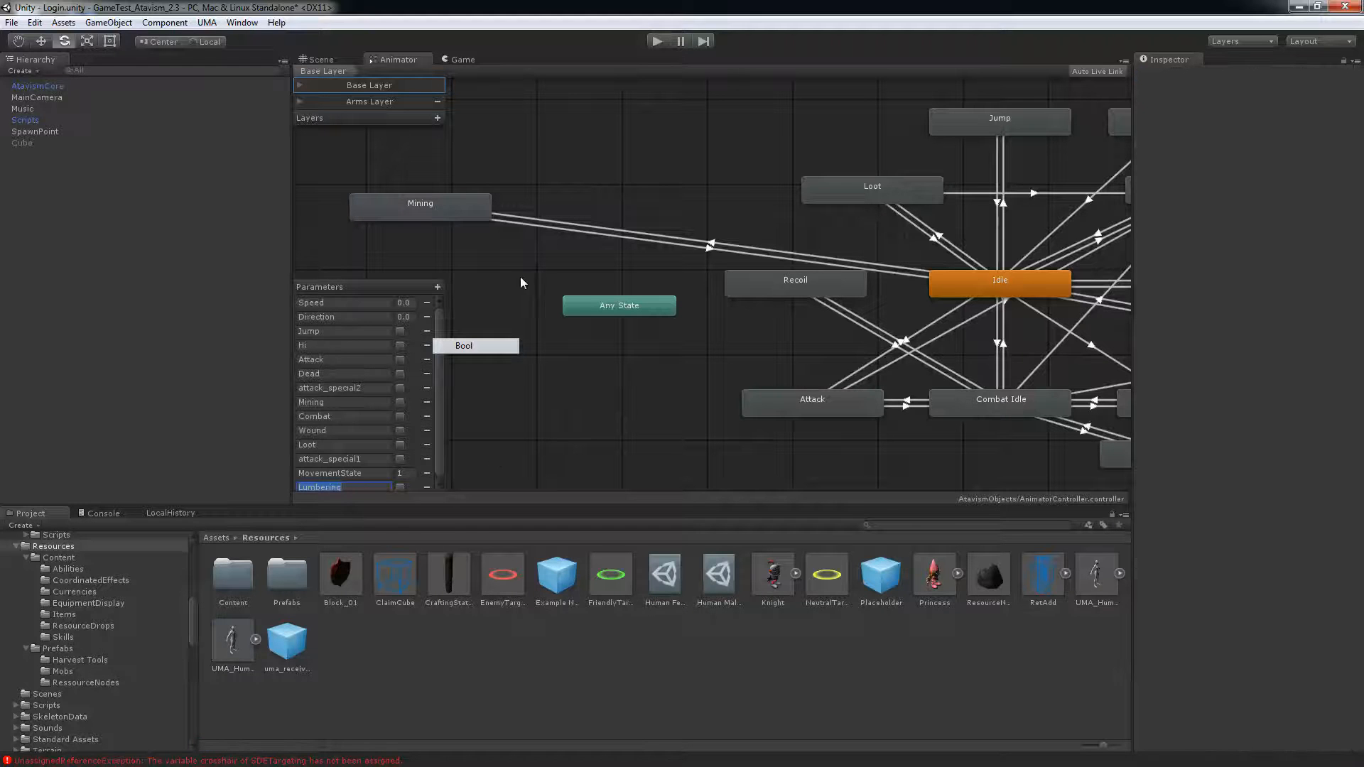
# Create an empty state in the animator's base layer, above the Any State node.
pyautogui.rightClick(618, 155)
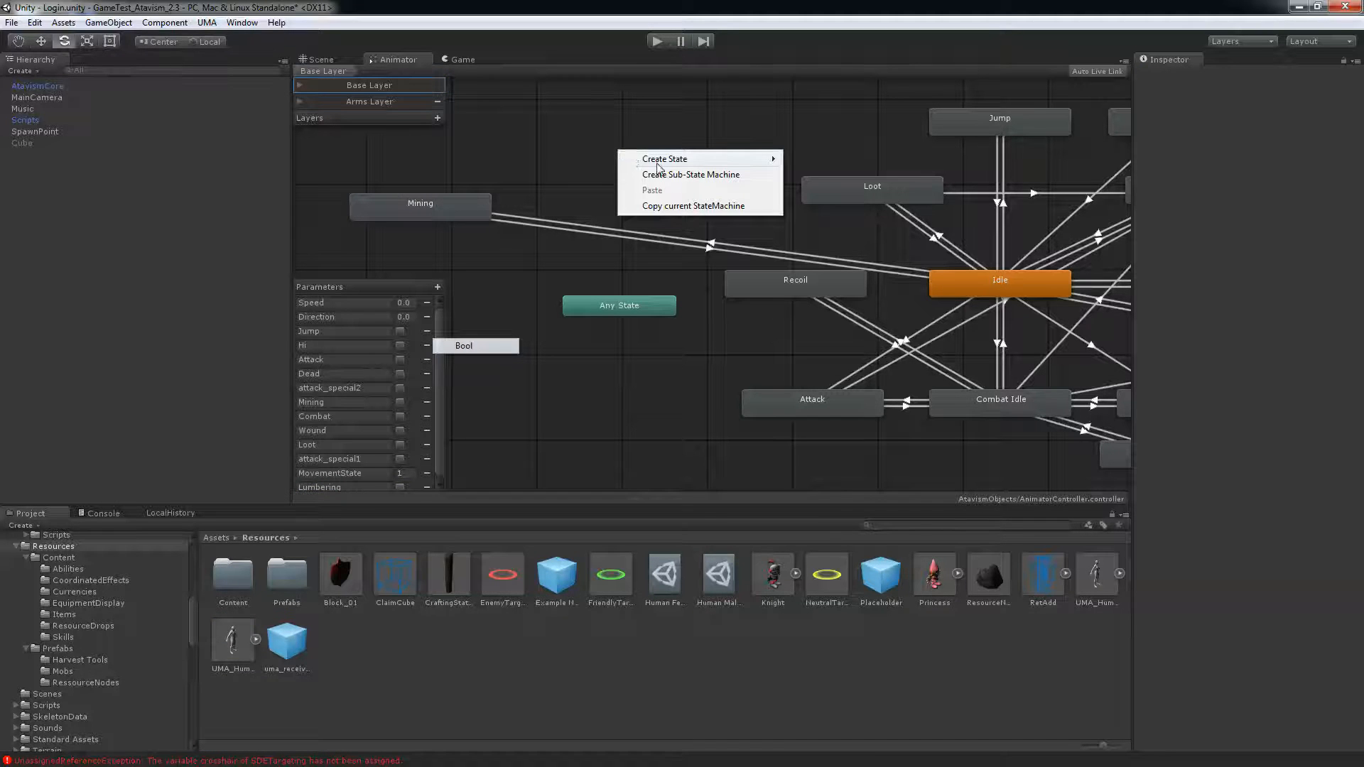
pyautogui.moveTo(657, 161)
pyautogui.click(807, 160)
pyautogui.click(725, 173)
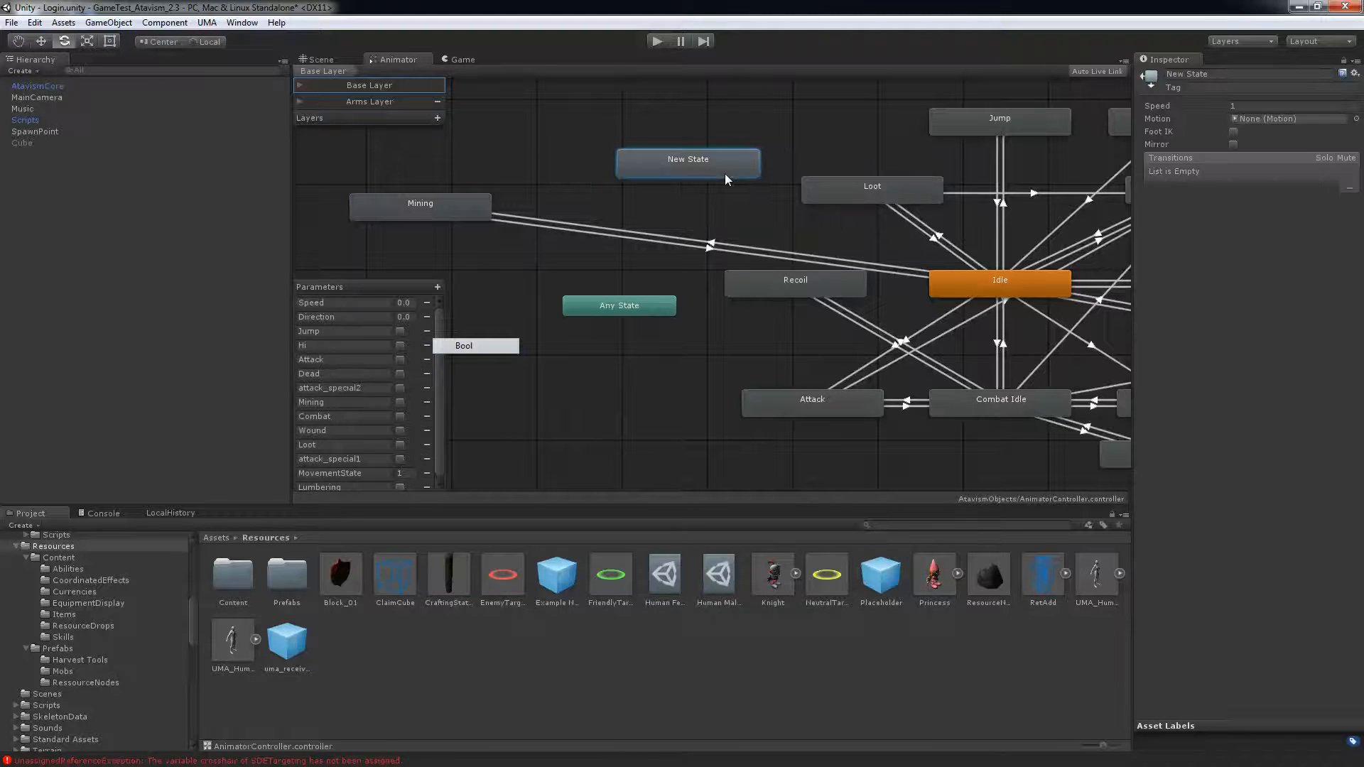
# Examine the Props Animations package page in the Asset Store window.
pyautogui.click(1301, 121)
pyautogui.moveTo(0, 119); pyautogui.dragTo(898, 108)
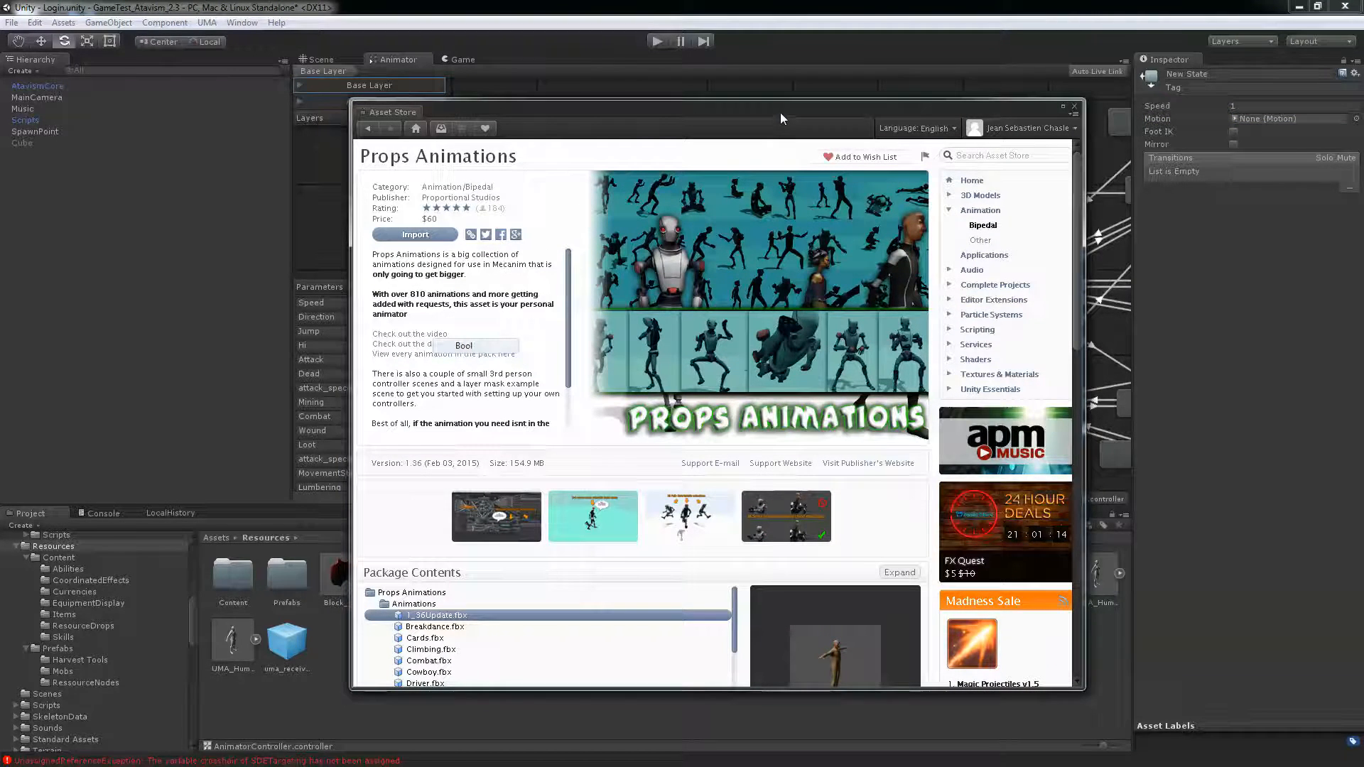
pyautogui.moveTo(783, 112); pyautogui.dragTo(0, 150)
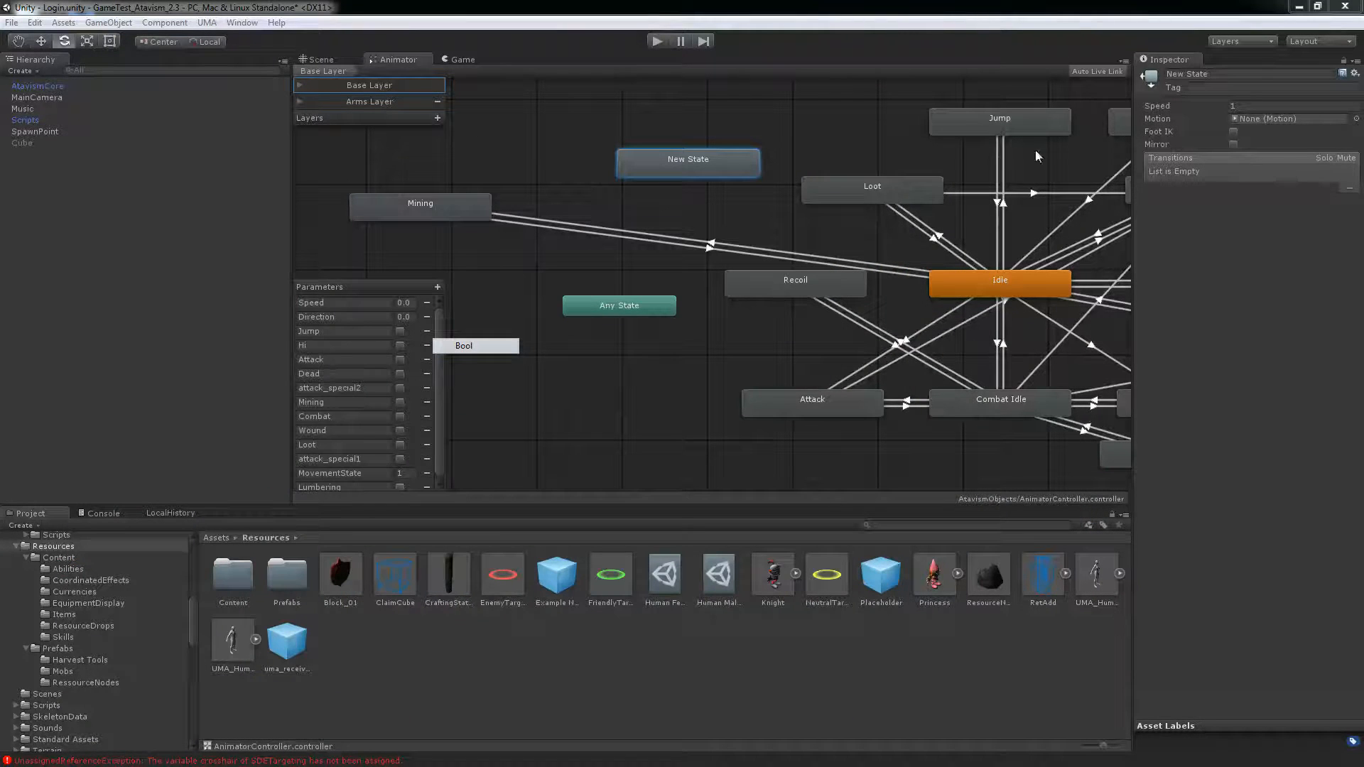
# Search the available motions for "axe" and assign AxeSwing to the new state.
pyautogui.click(1357, 119)
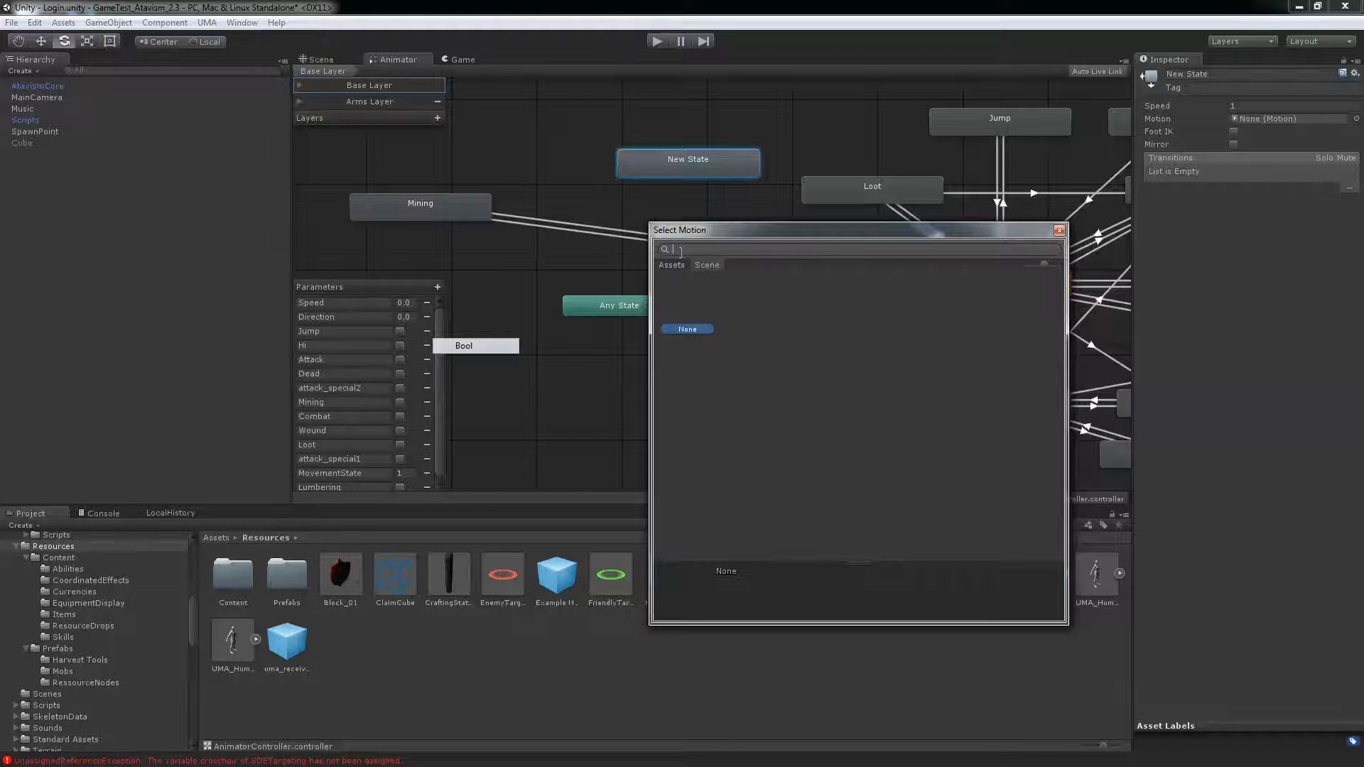
pyautogui.write('an')
pyautogui.write('e')
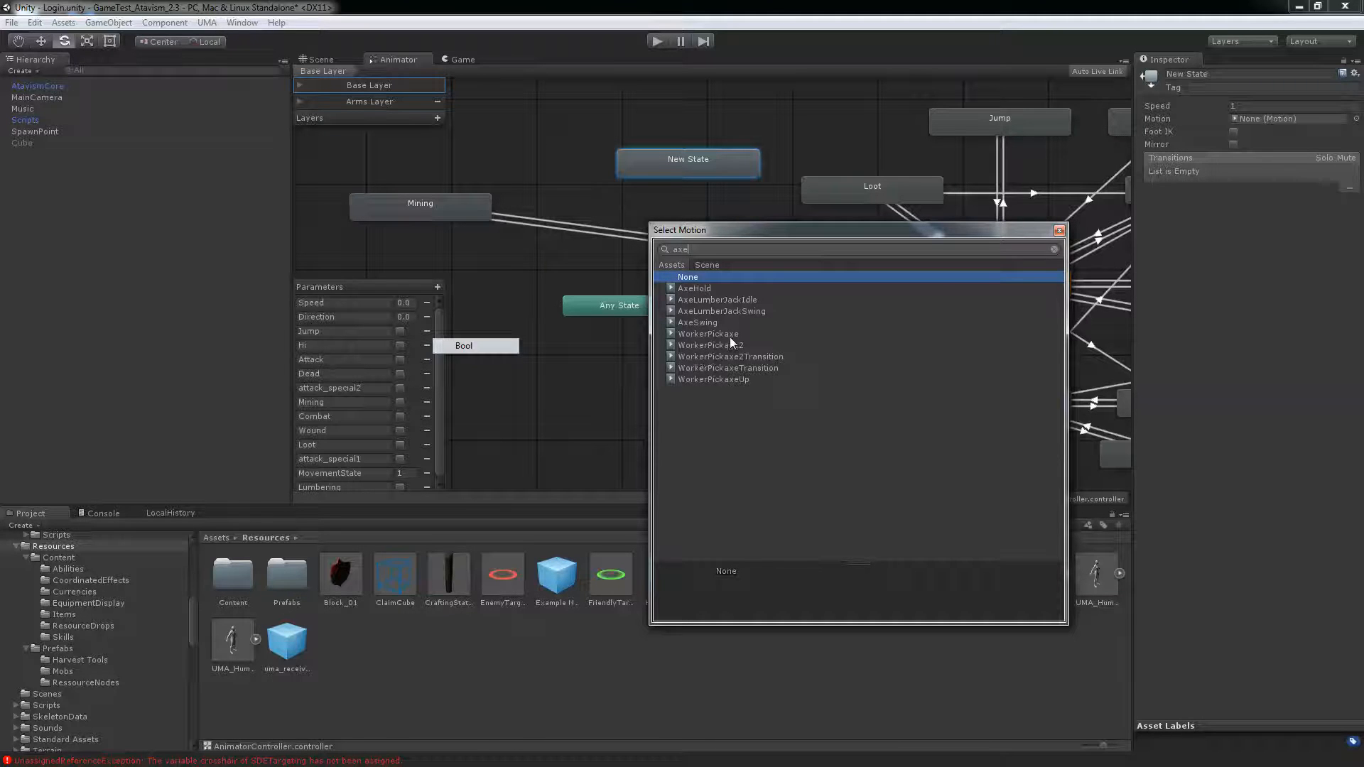
pyautogui.doubleClick(694, 322)
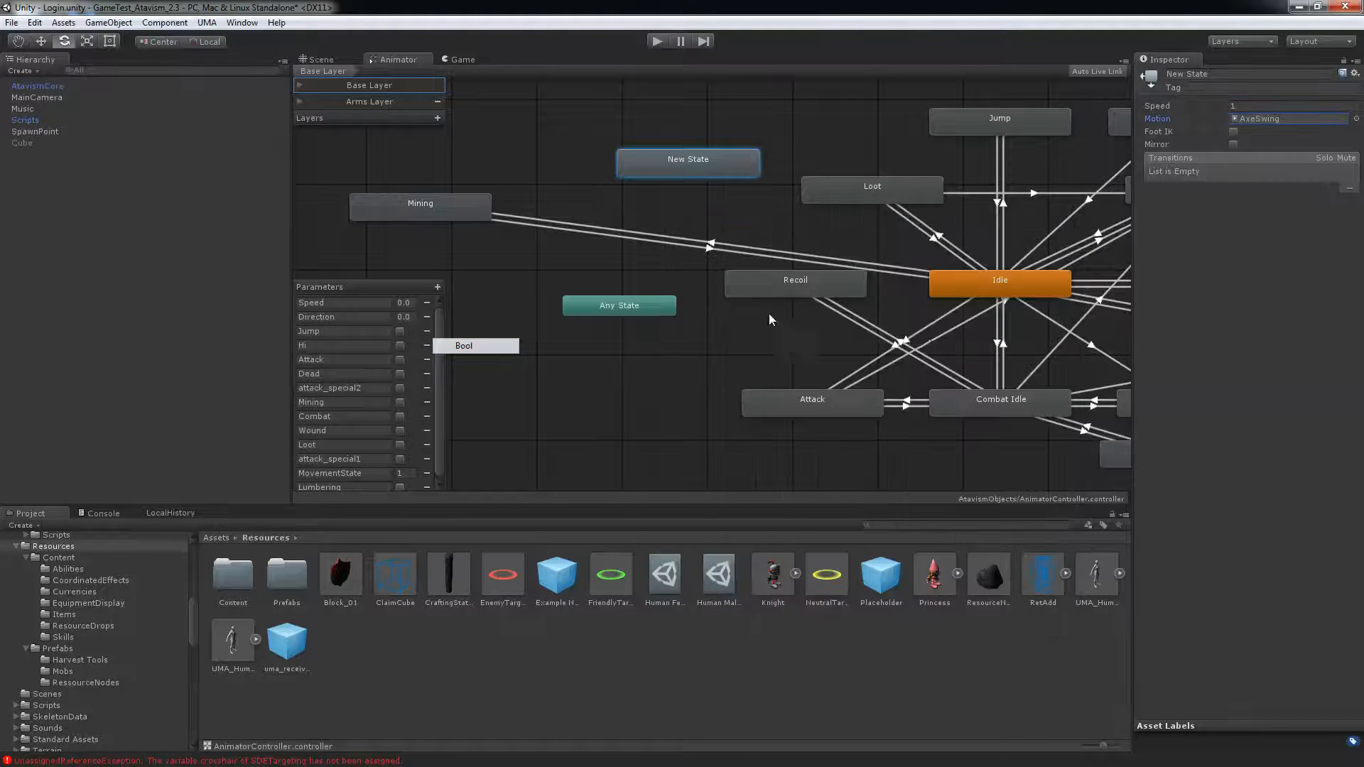
# Locate the AxeSwing clip in the Props Animations folder and inspect it and the WoodCut clip.
pyautogui.click(1242, 117)
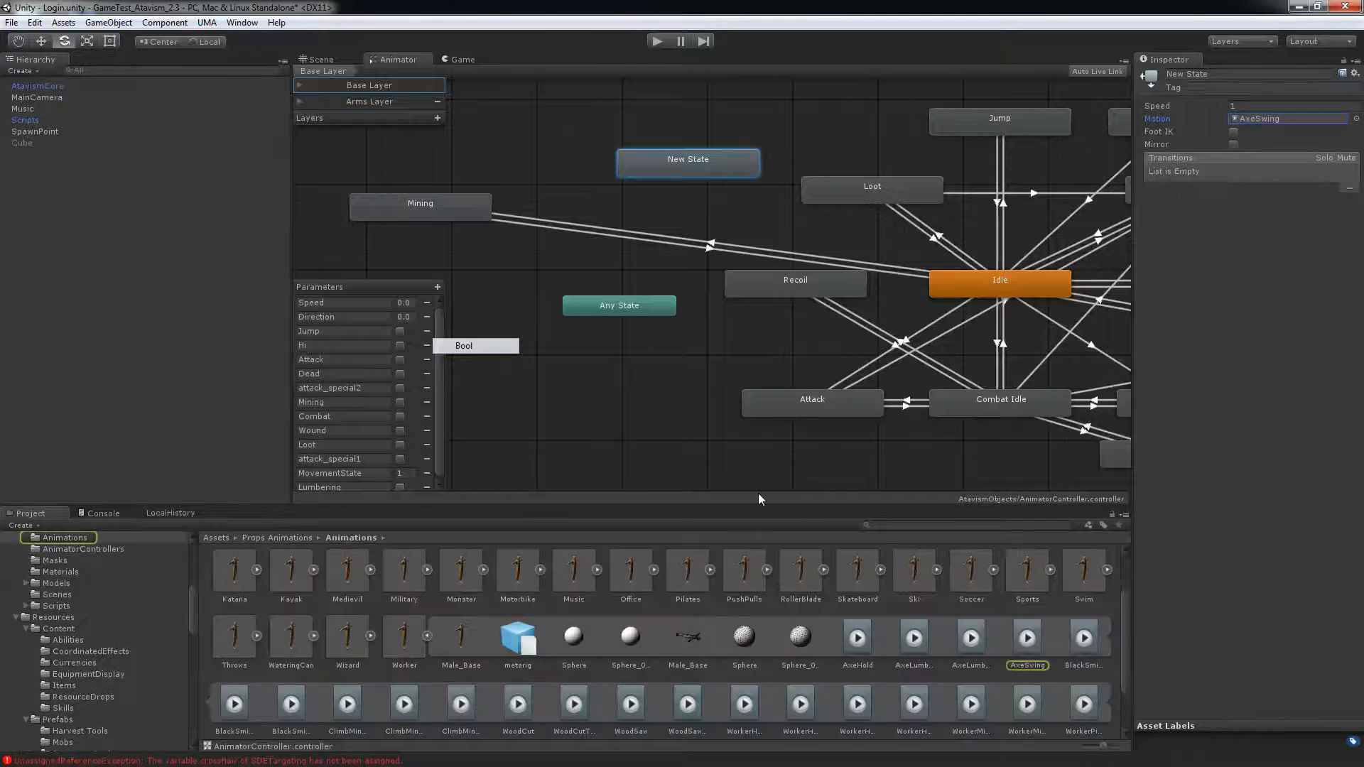
pyautogui.click(1025, 638)
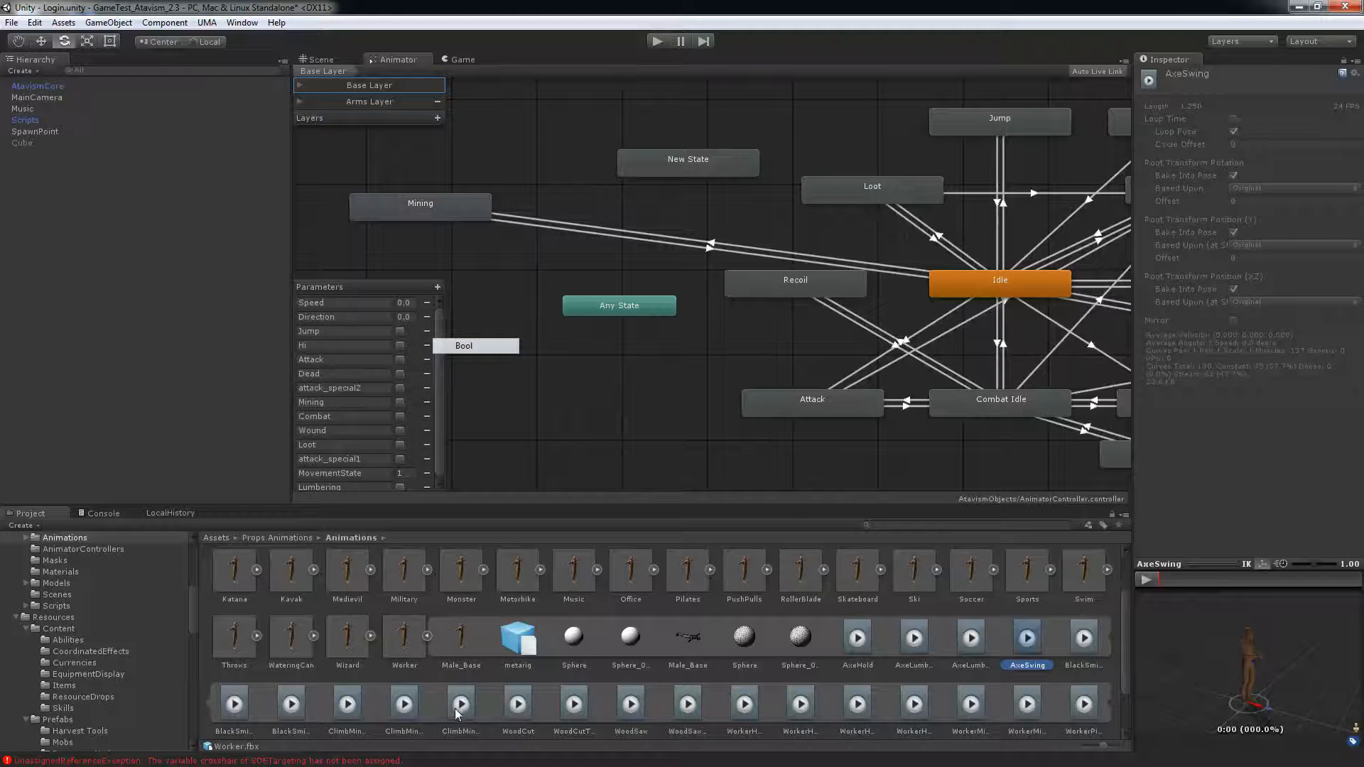
pyautogui.click(918, 646)
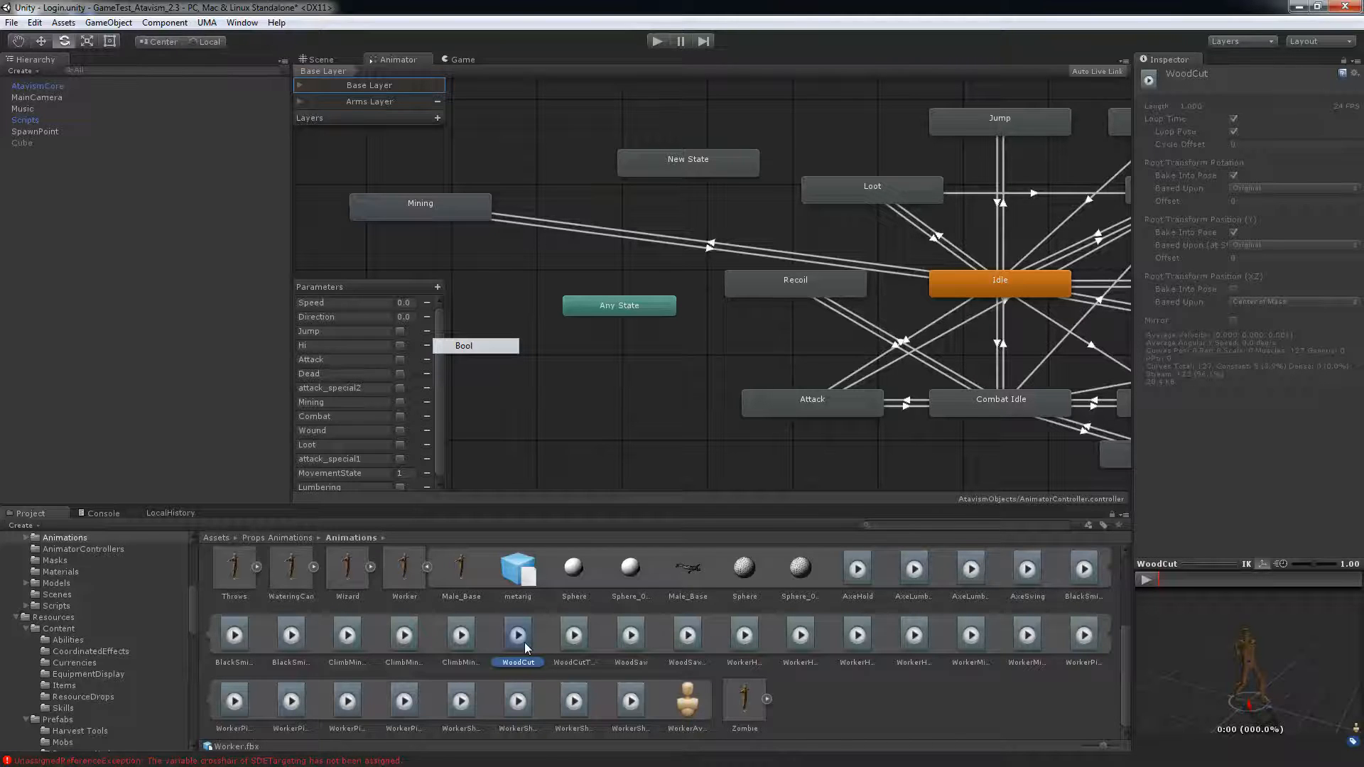
# Change the new state's motion to the WoodCut clip, searching the motions for "wood".
pyautogui.click(668, 167)
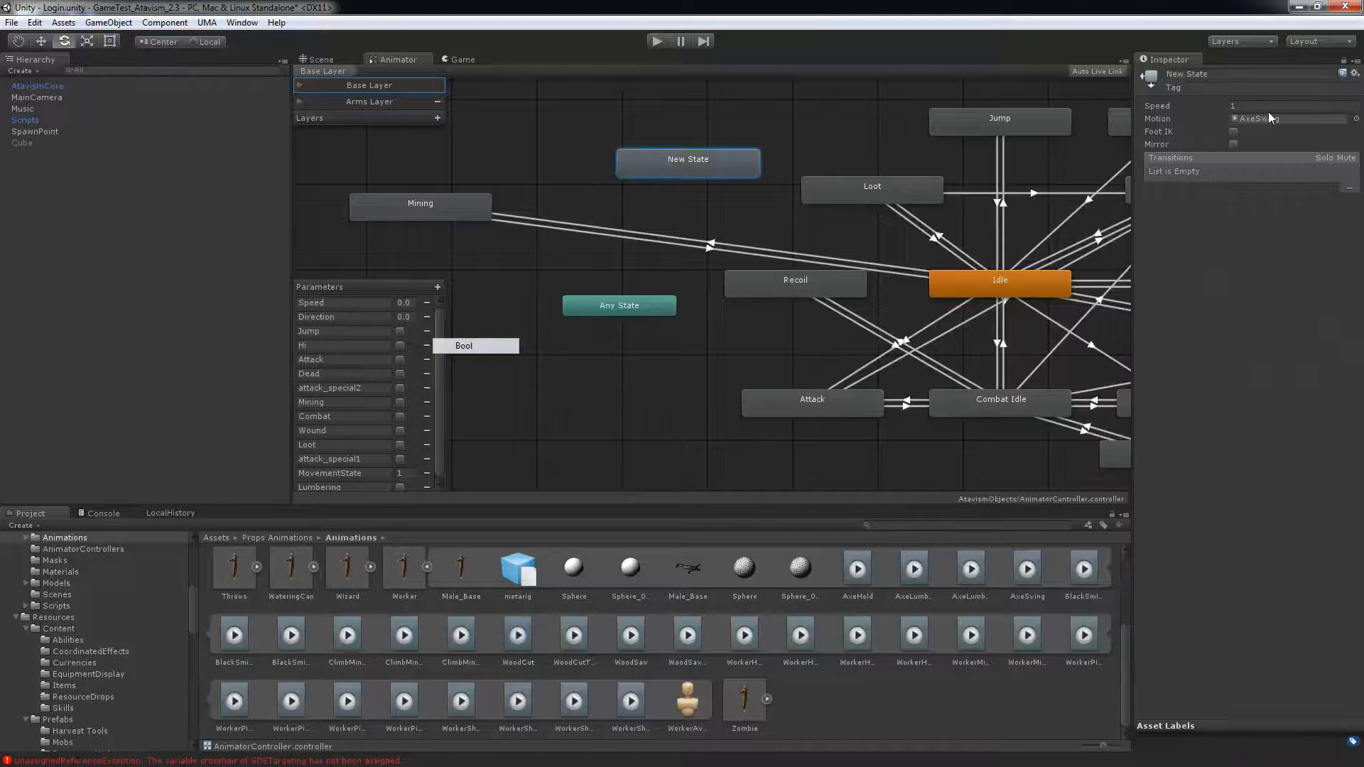
pyautogui.click(1289, 119)
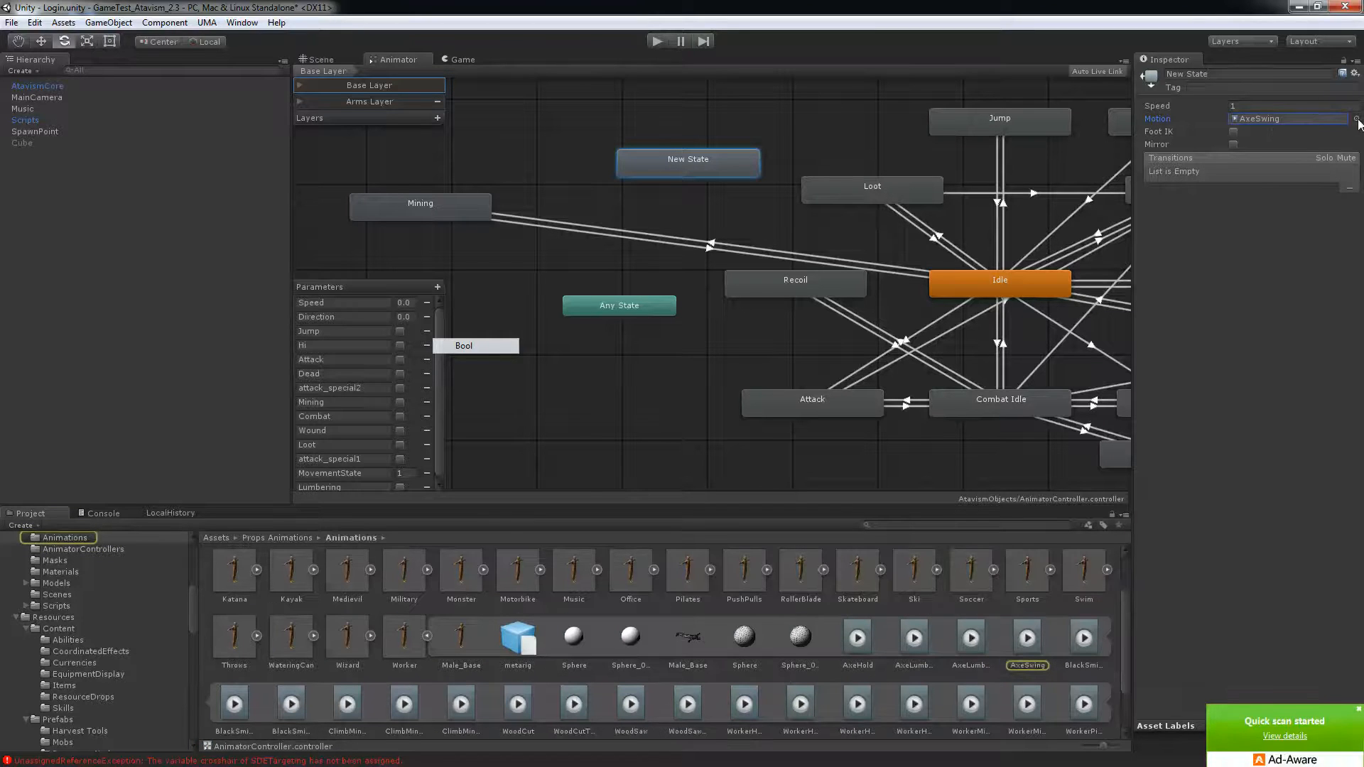
pyautogui.click(1356, 118)
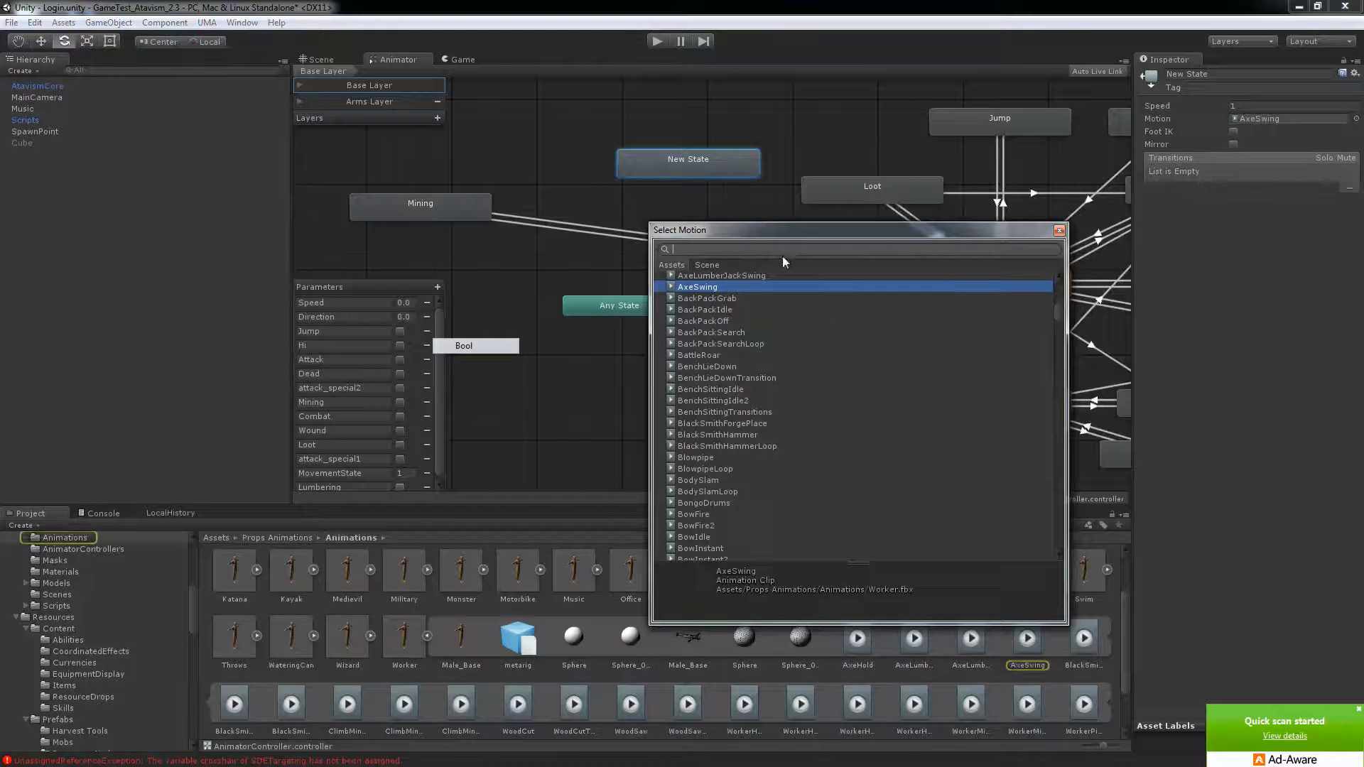
pyautogui.write('wood')
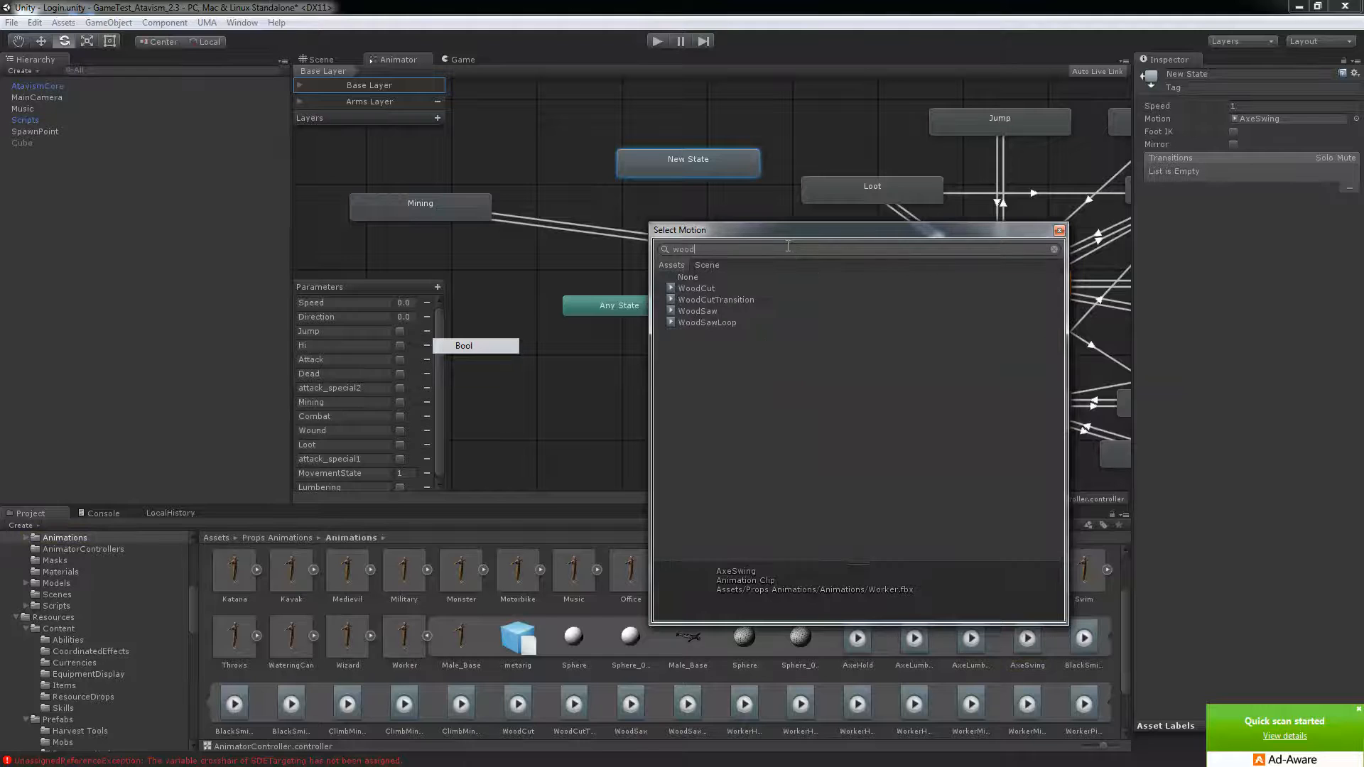
pyautogui.click(684, 289)
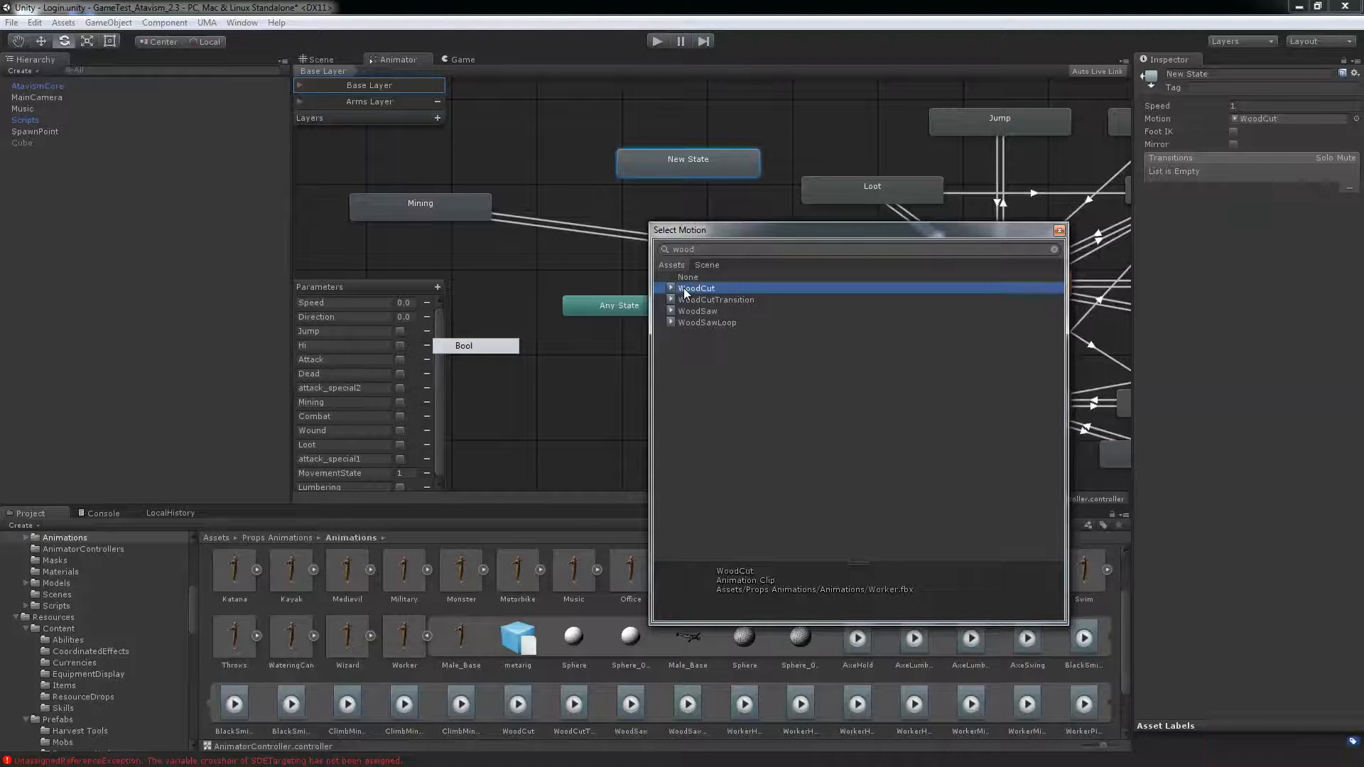
pyautogui.doubleClick(685, 289)
# Locate the assigned WoodCut clip in the project and preview its animation.
pyautogui.click(1264, 118)
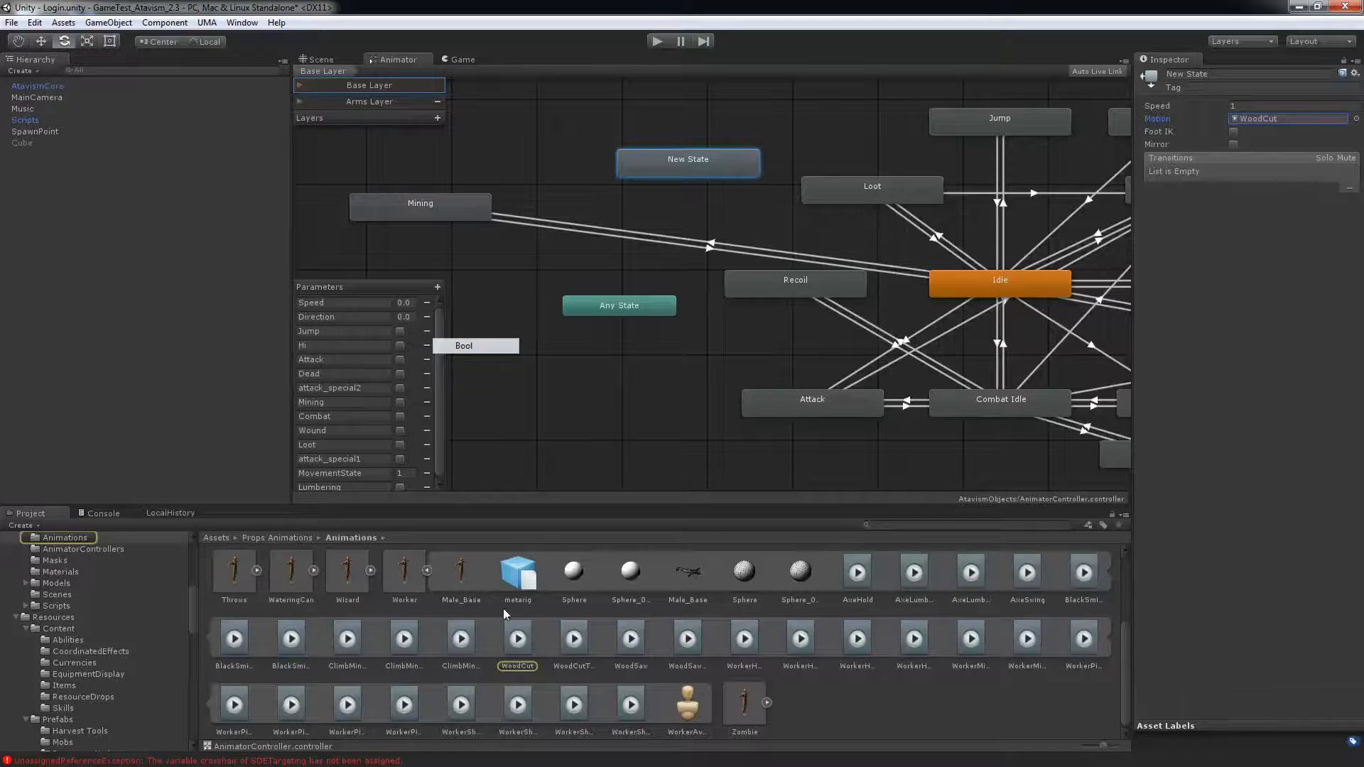
pyautogui.click(517, 638)
pyautogui.click(1147, 579)
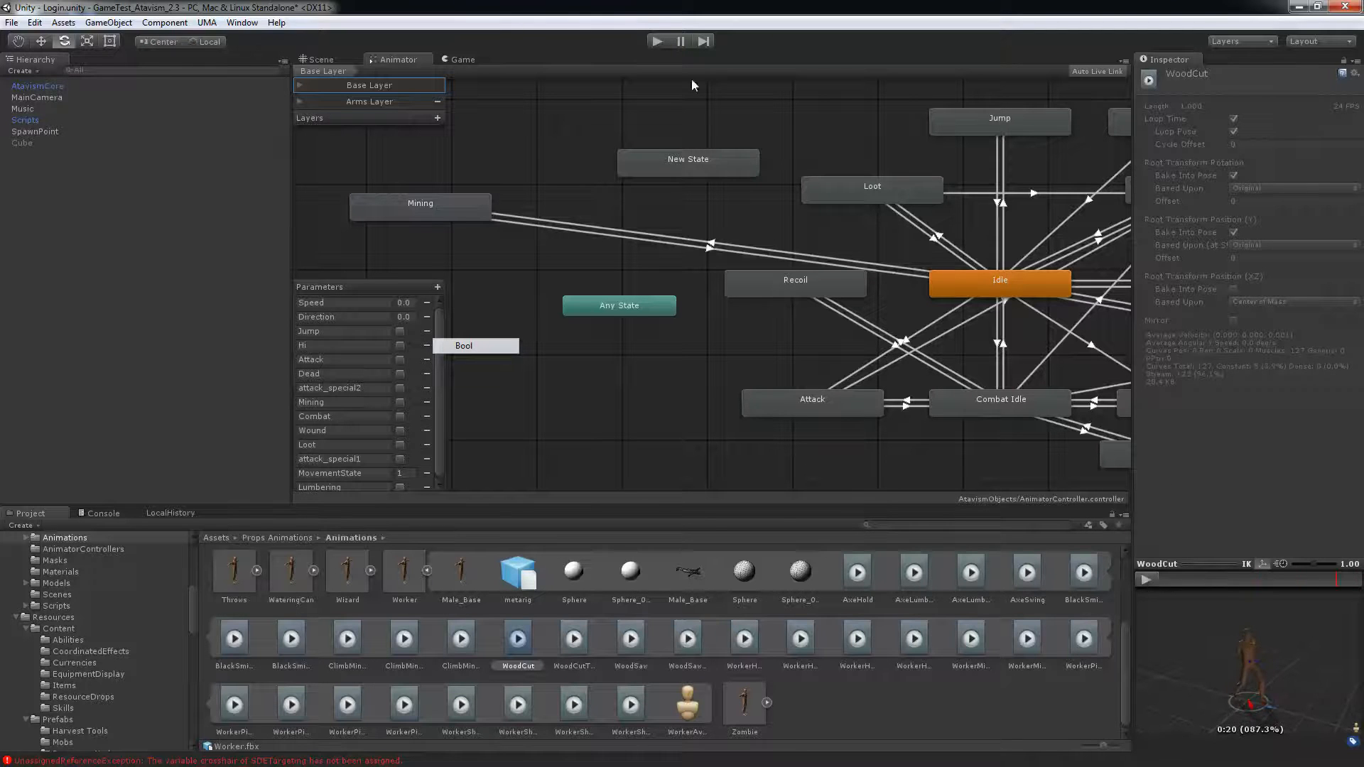
# Rename the new state as Lumbering and move it closer to the Mining state.
pyautogui.click(693, 158)
pyautogui.click(1249, 74)
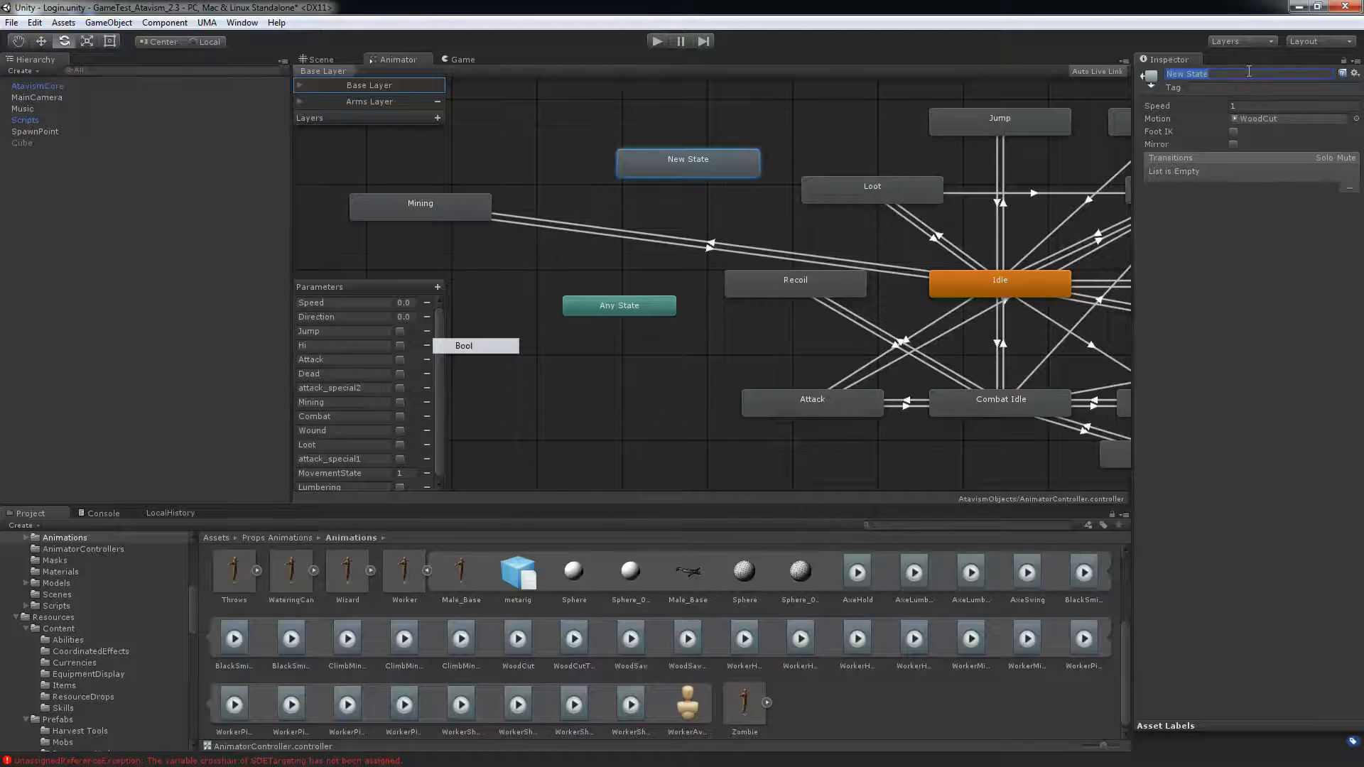
pyautogui.write('Lumbering')
pyautogui.press('Tab')
pyautogui.moveTo(717, 162); pyautogui.dragTo(654, 168)
# Make transitions from Idle to Lumbering and from Lumbering back to Idle.
pyautogui.click(973, 279)
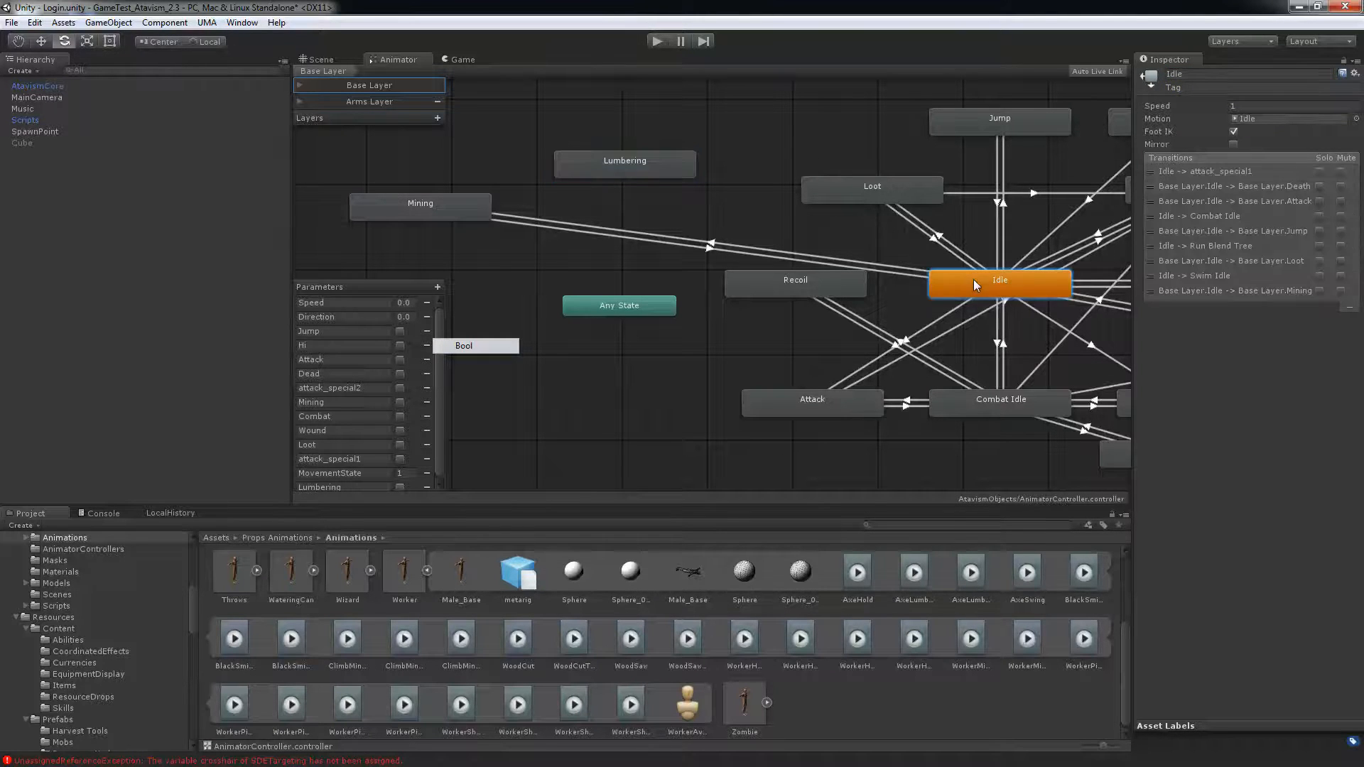
pyautogui.rightClick(973, 279)
pyautogui.click(1009, 290)
pyautogui.click(642, 160)
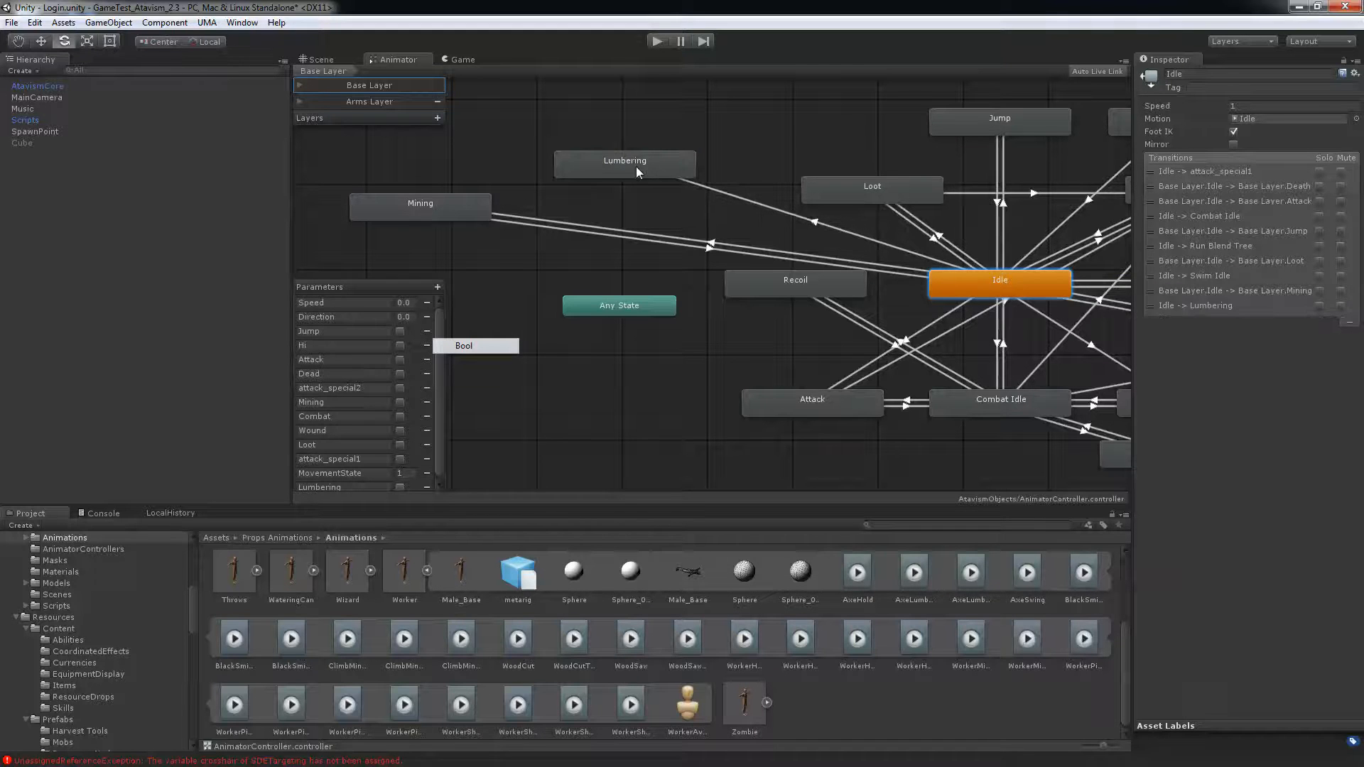
pyautogui.rightClick(636, 166)
pyautogui.click(667, 184)
pyautogui.click(1020, 293)
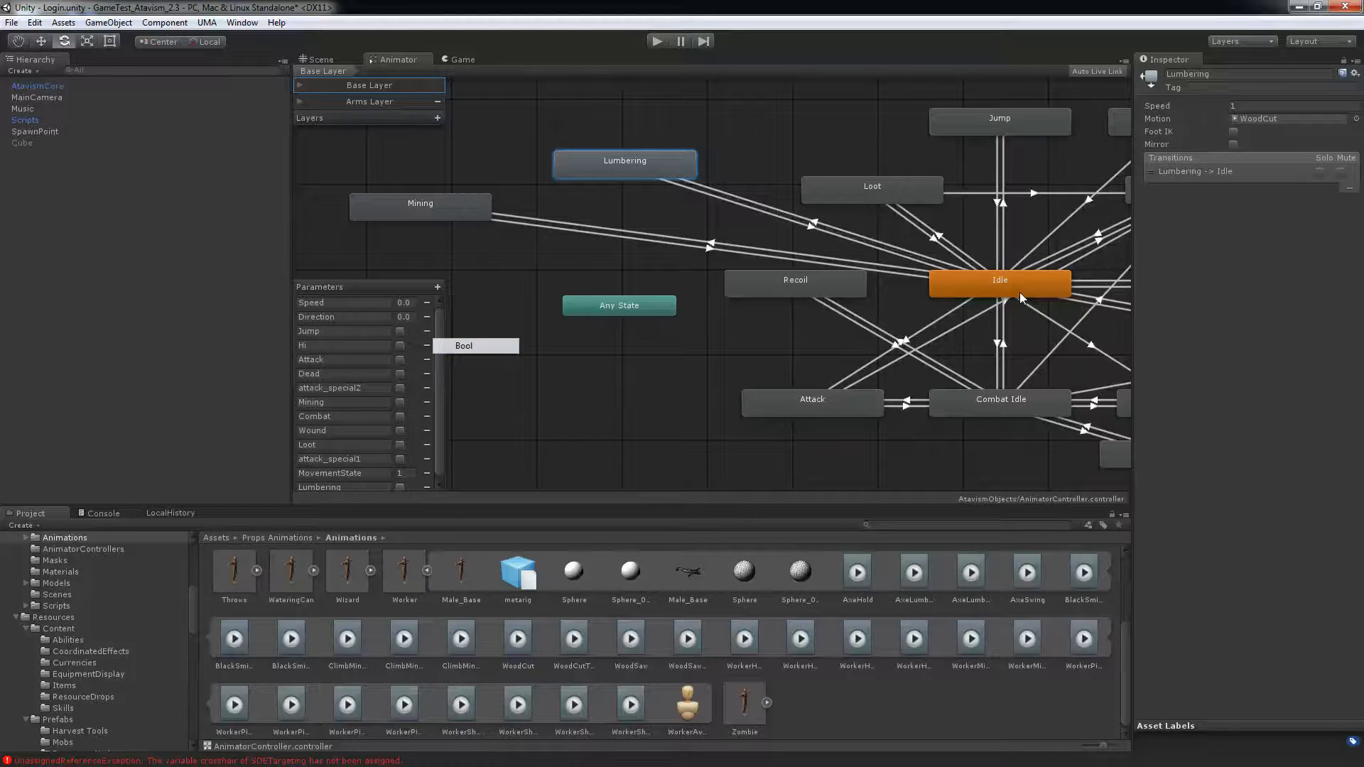
# Set the Idle-to-Lumbering transition's condition to Lumbering is true instead of Exit Time.
pyautogui.click(814, 224)
pyautogui.click(1183, 424)
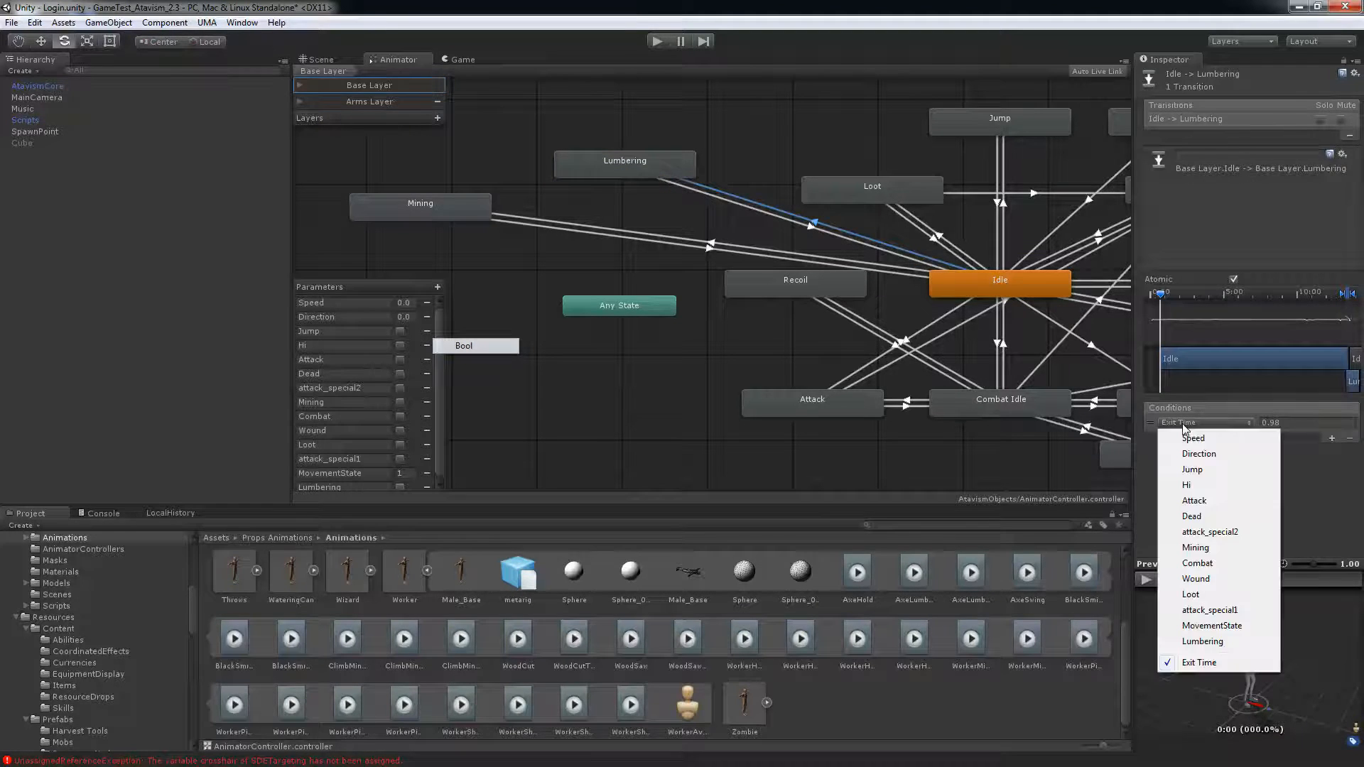
pyautogui.click(1194, 641)
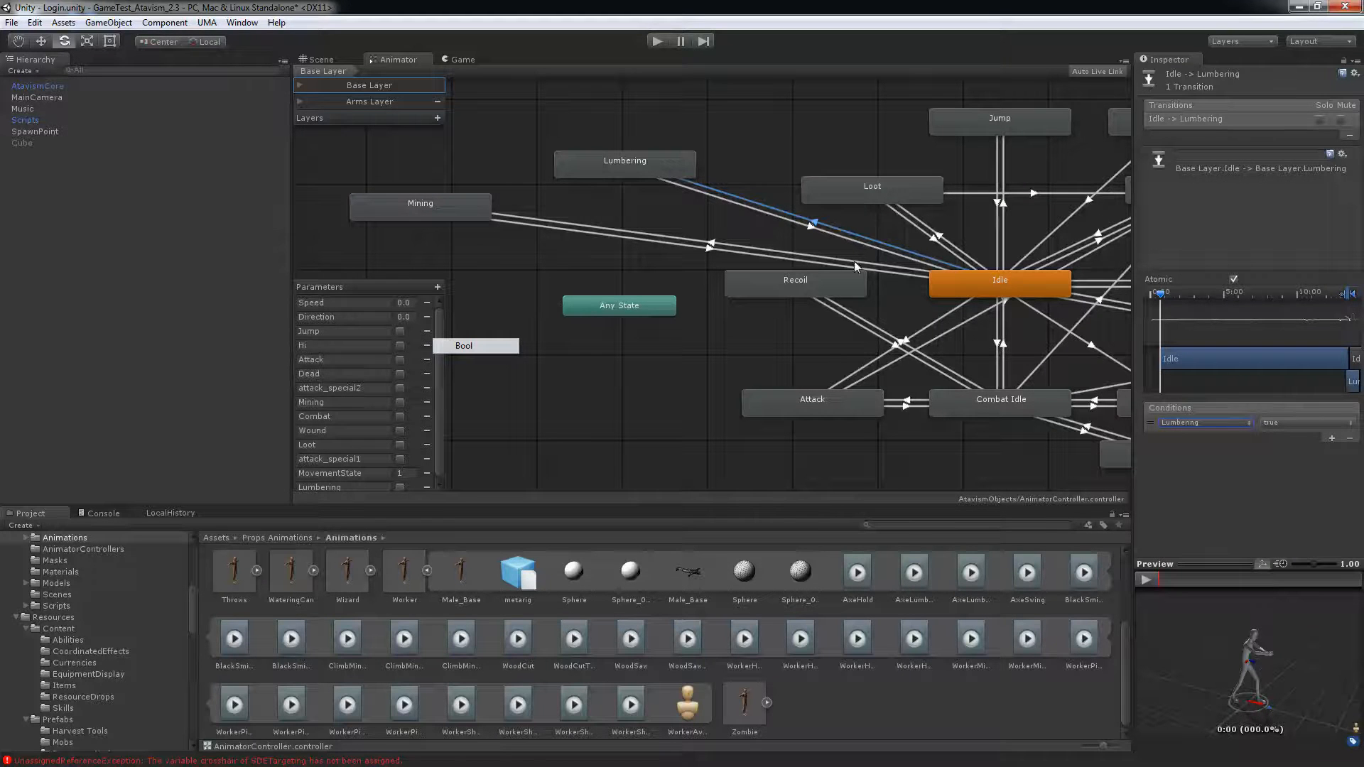
# Set the Lumbering-to-Idle transition's condition to Lumbering is false instead of Exit Time and save the scene.
pyautogui.click(809, 227)
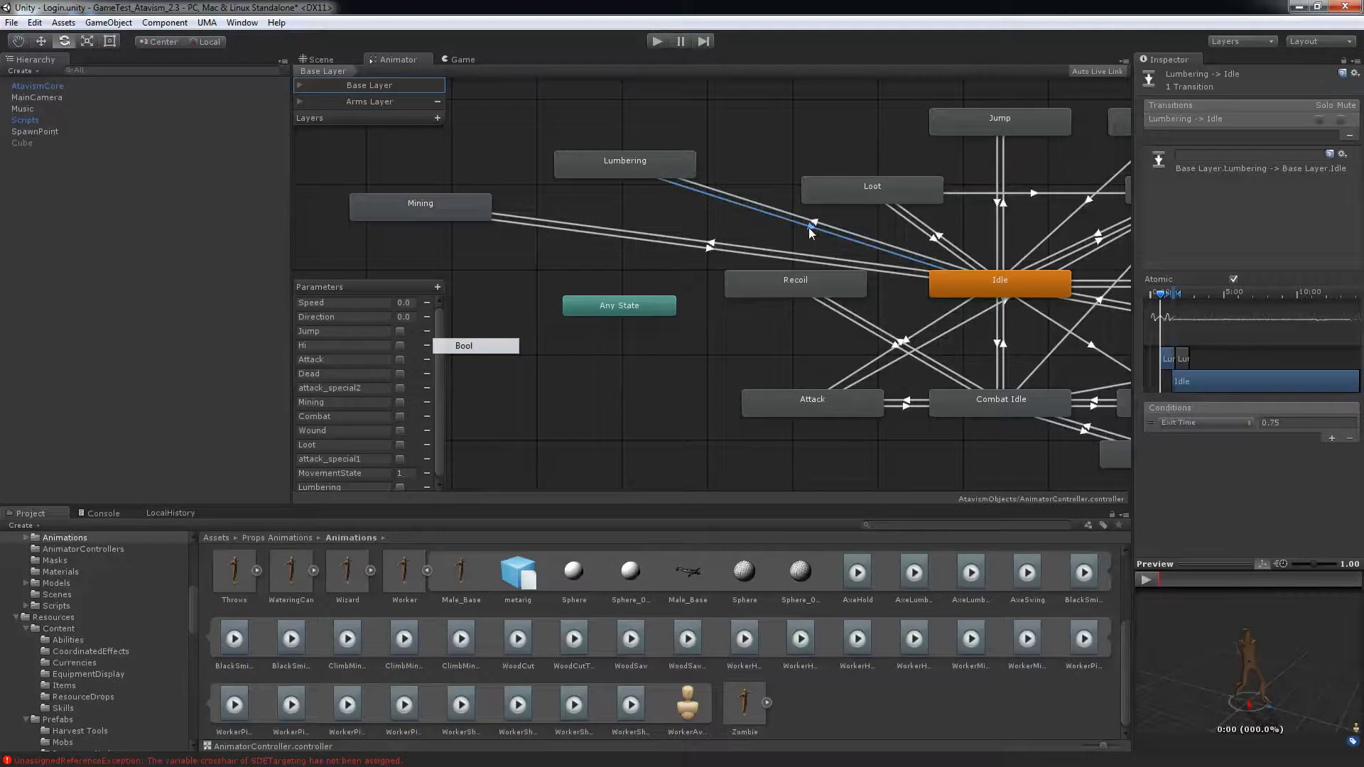
pyautogui.click(1204, 423)
pyautogui.click(1202, 641)
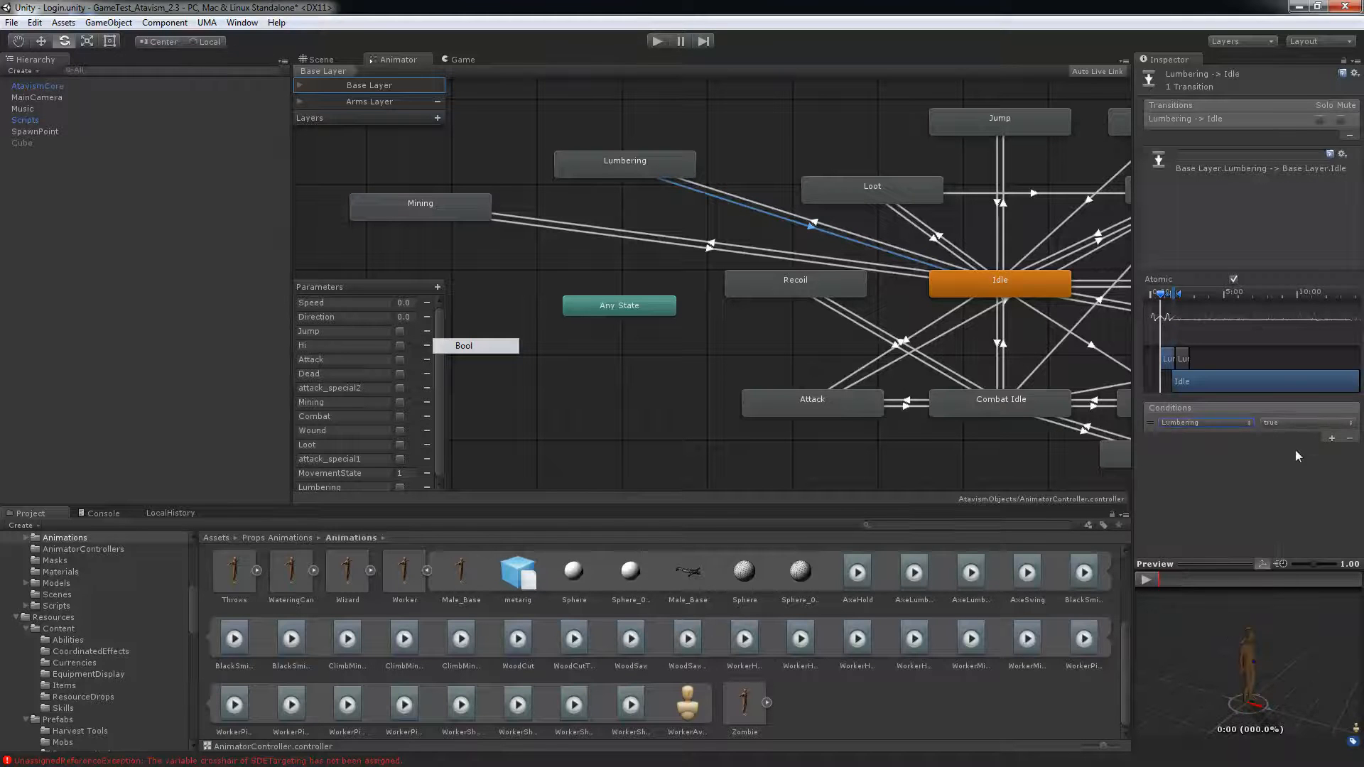
pyautogui.click(1300, 423)
pyautogui.click(1295, 455)
pyautogui.click(606, 369)
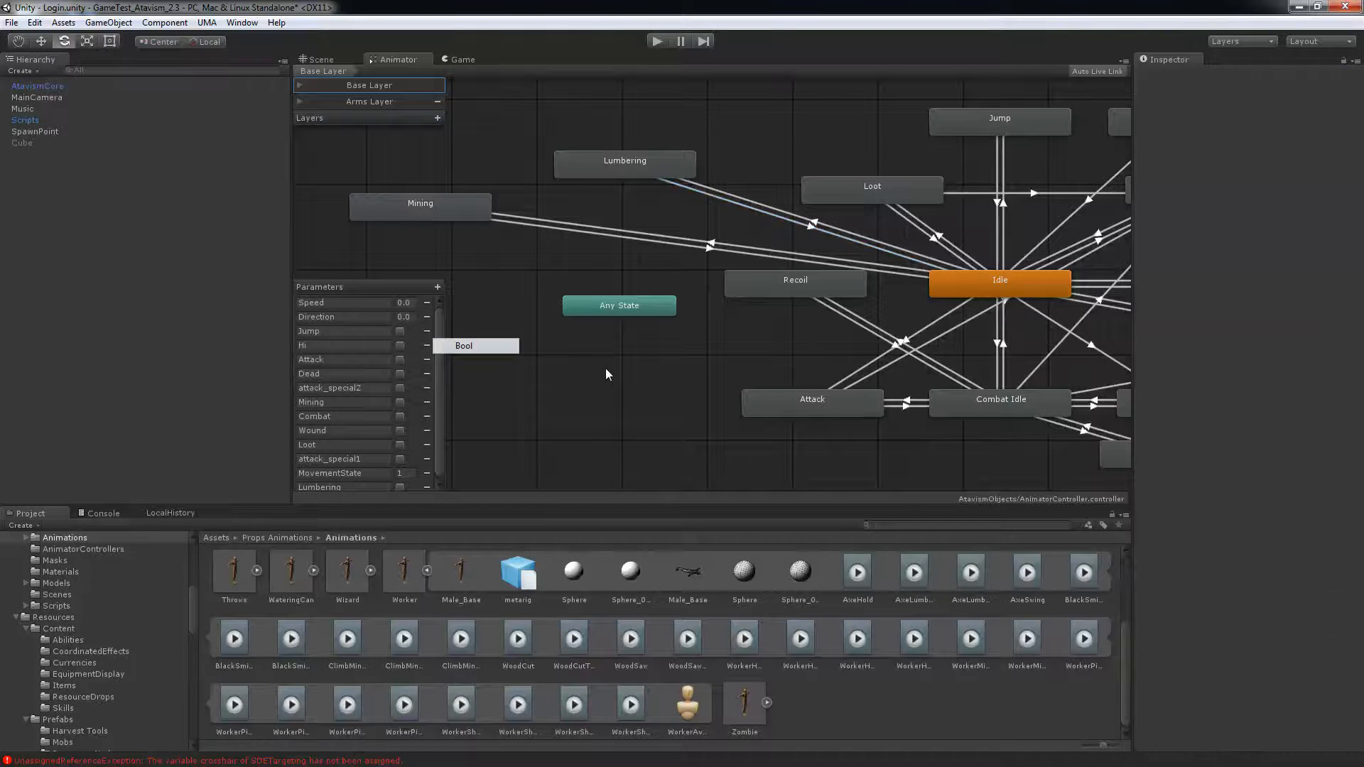
pyautogui.hotkey('ctrl', 's')
# Examine the Resource Node settings of the RessourceNodeThinTree prefab in the RessourceNodes folder, including its coordinated effect slots.
pyautogui.click(316, 58)
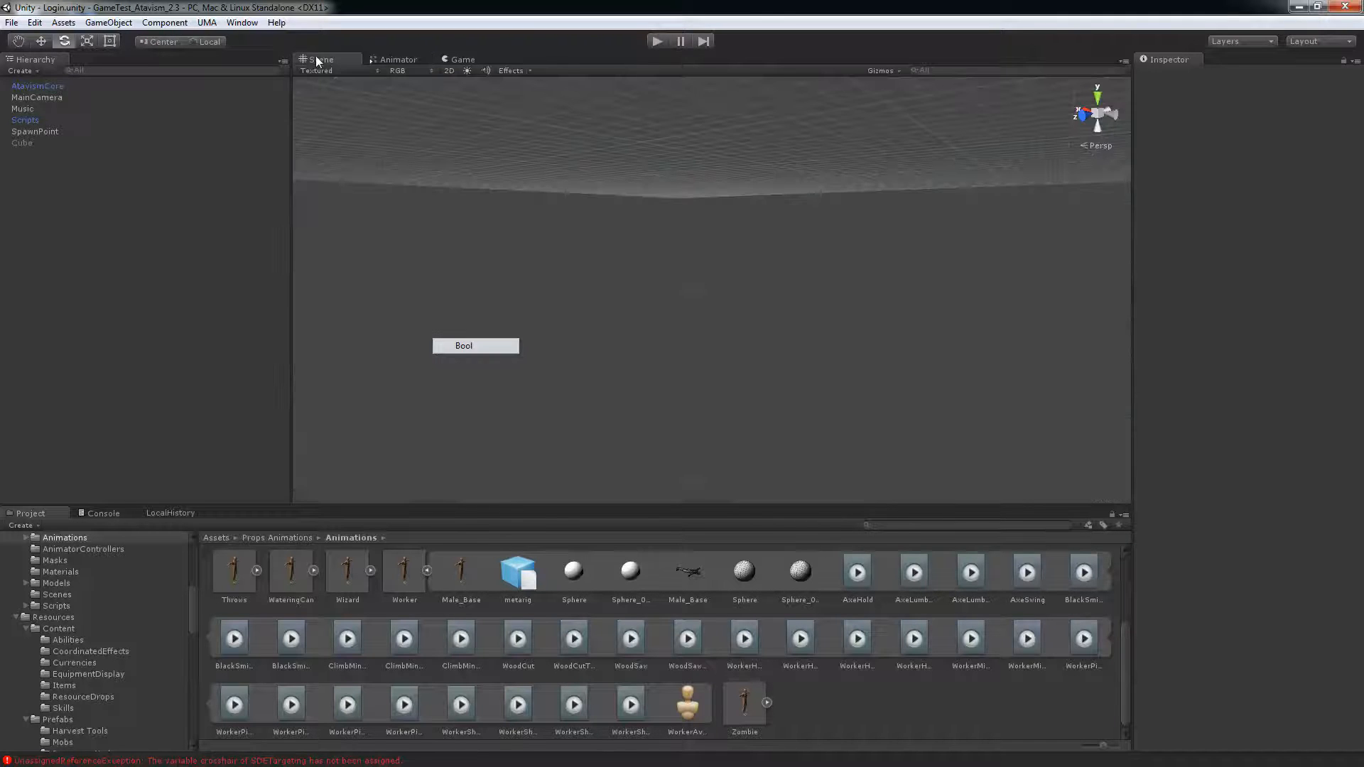
pyautogui.scroll(-4, 68, 636)
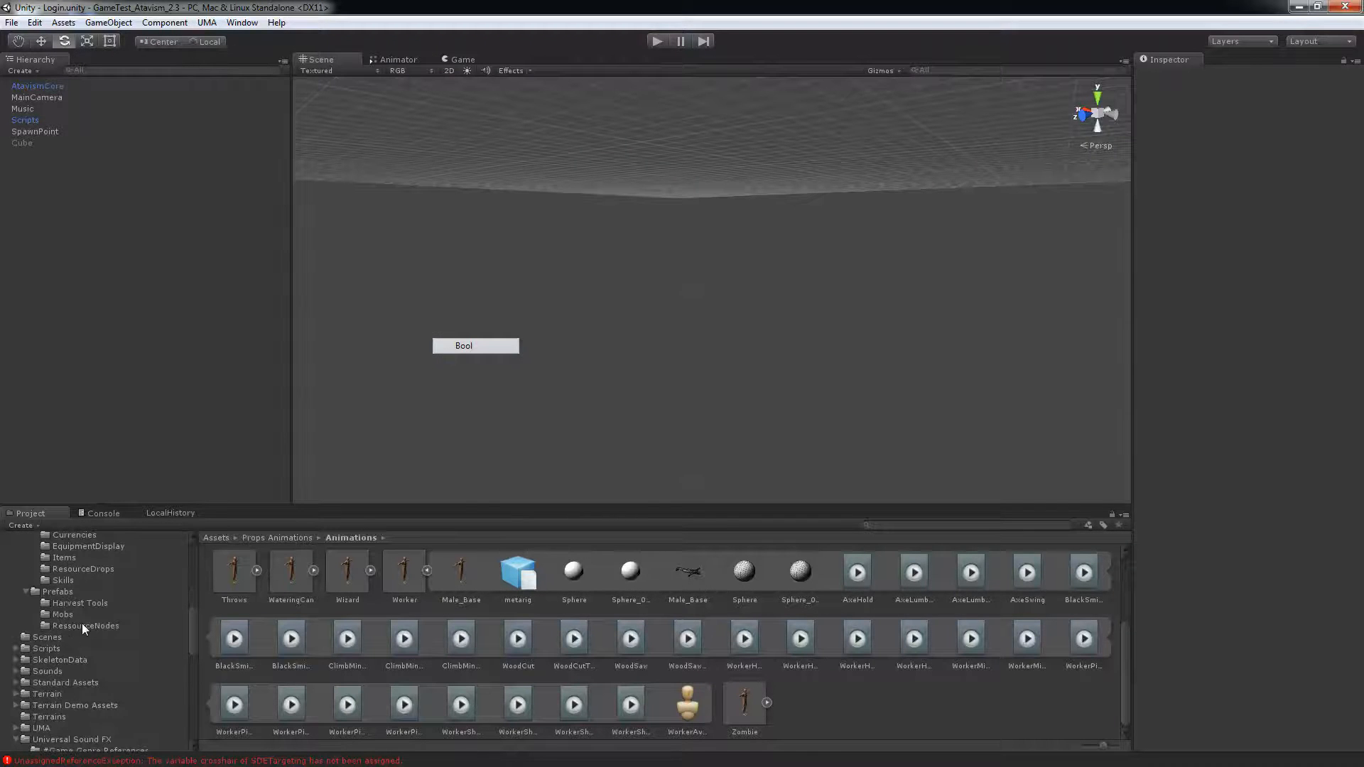
pyautogui.click(82, 626)
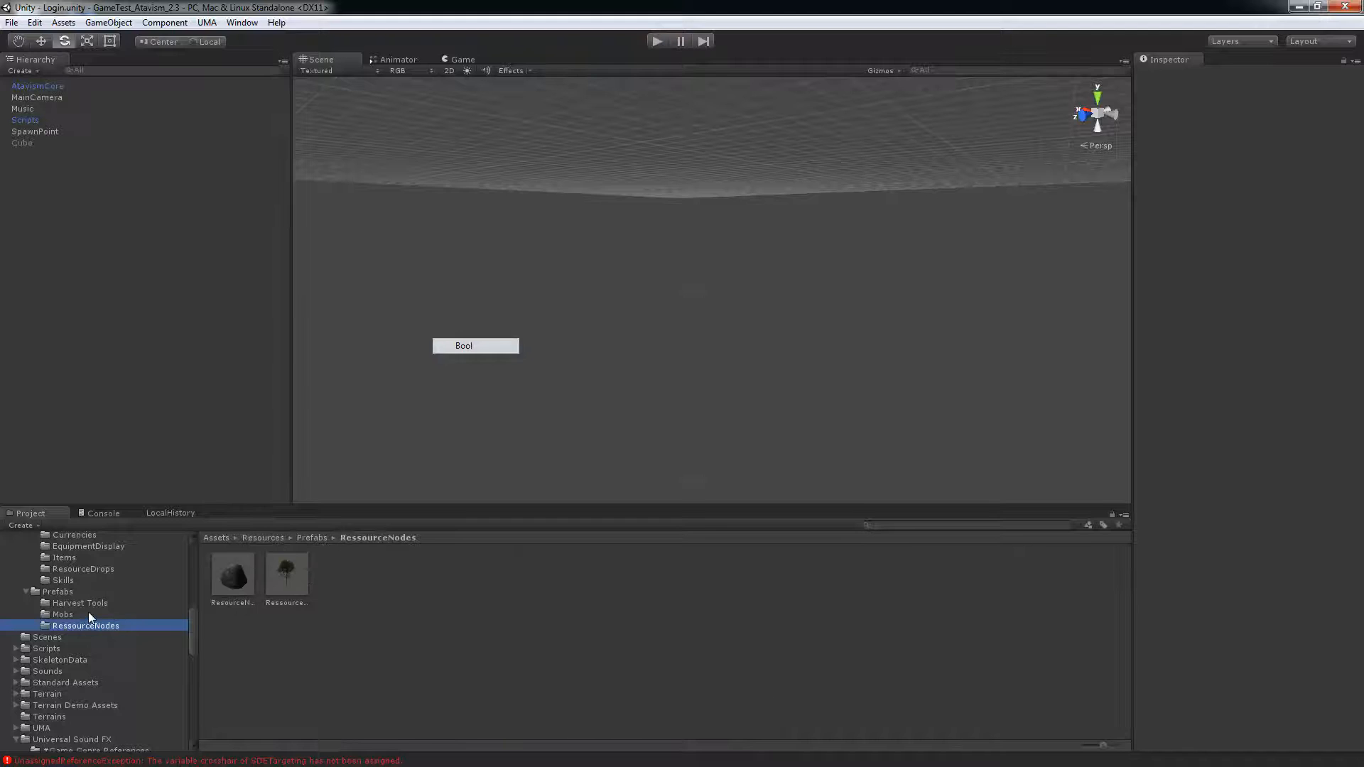
pyautogui.click(270, 576)
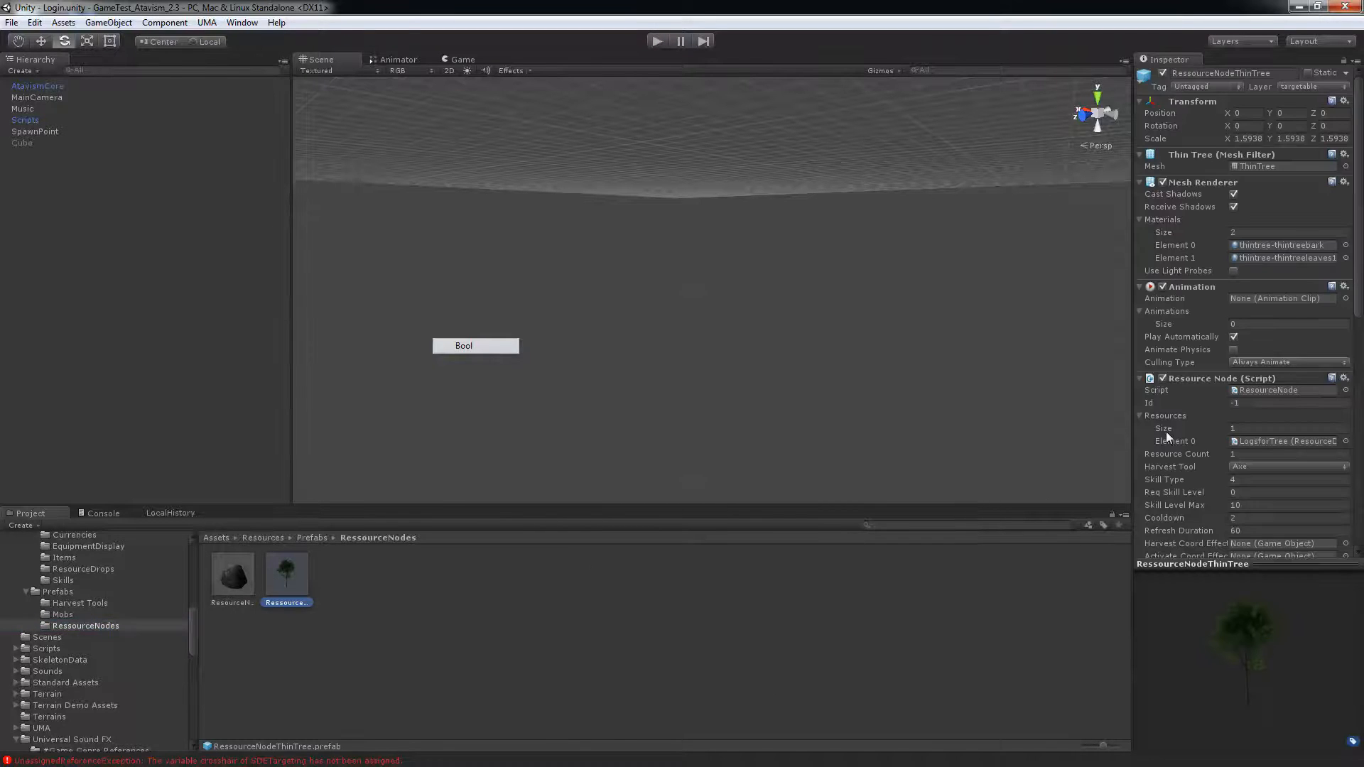
pyautogui.scroll(-3, 1166, 431)
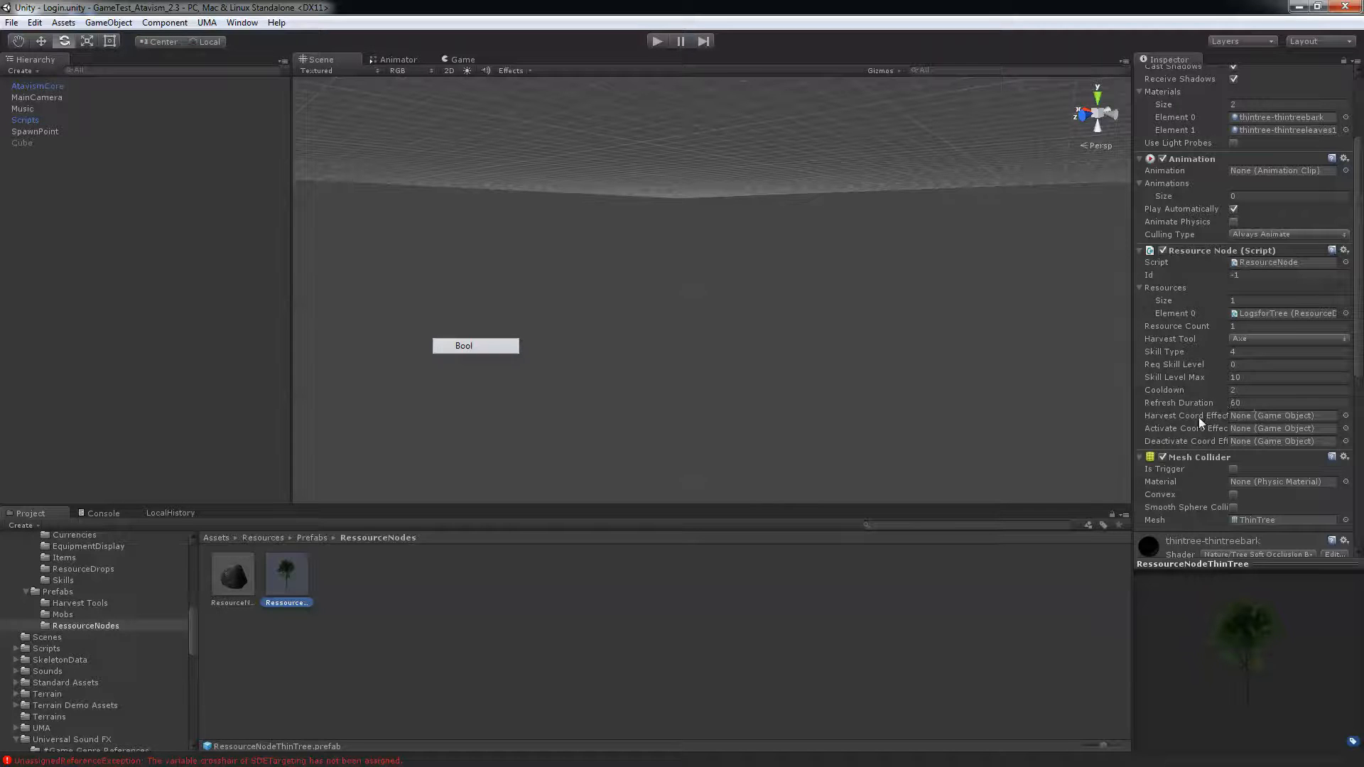
# Duplicate the Mining prefab in the CoordinatedEffects folder and name the copy Lumbering.
pyautogui.scroll(2, 136, 581)
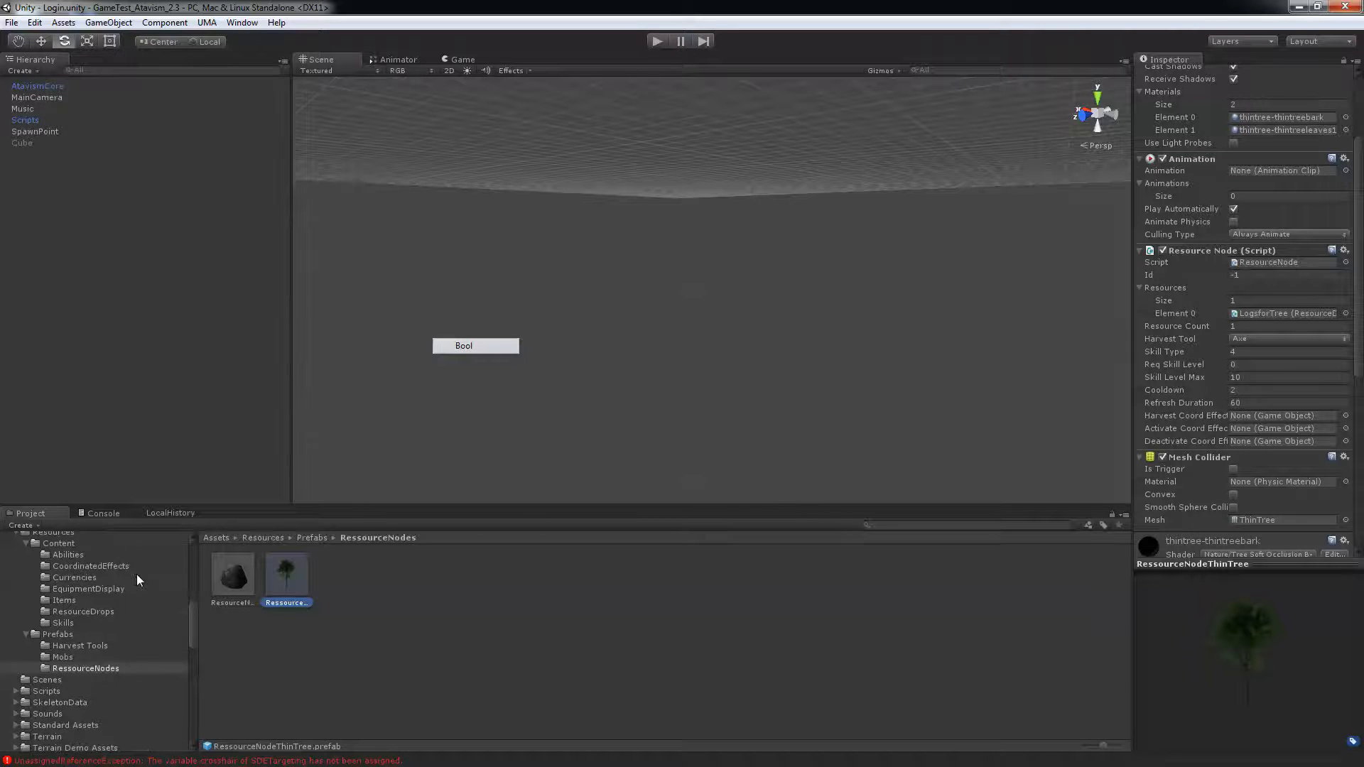
pyautogui.click(96, 566)
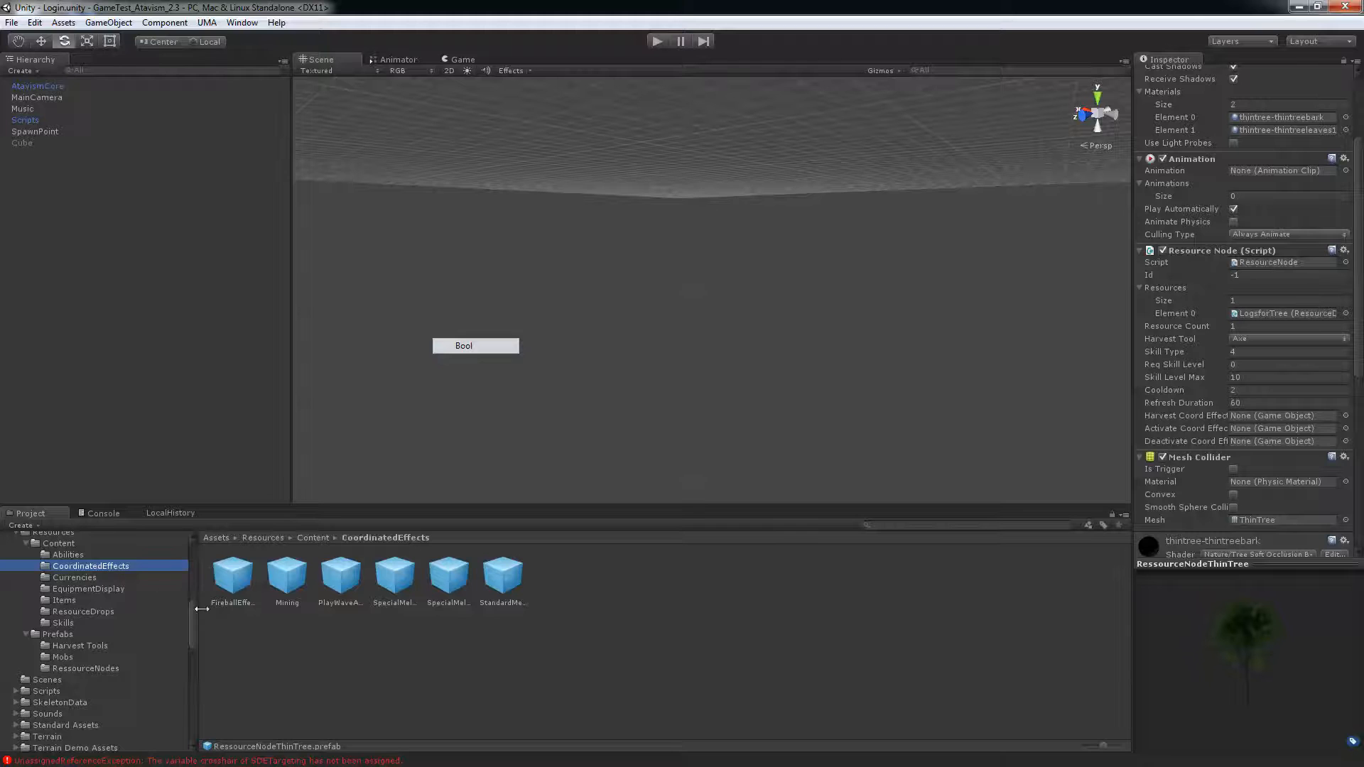
pyautogui.click(285, 585)
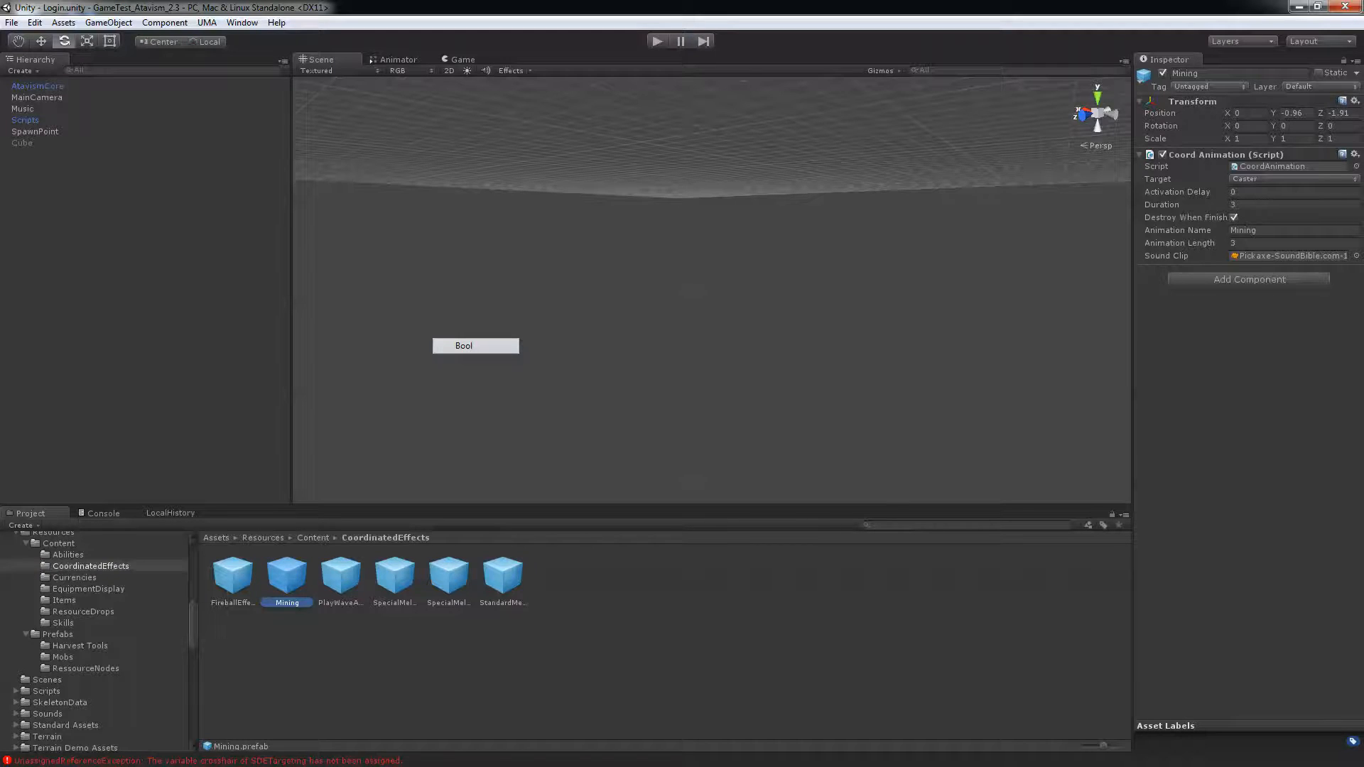
pyautogui.hotkey('ctrl', 'd')
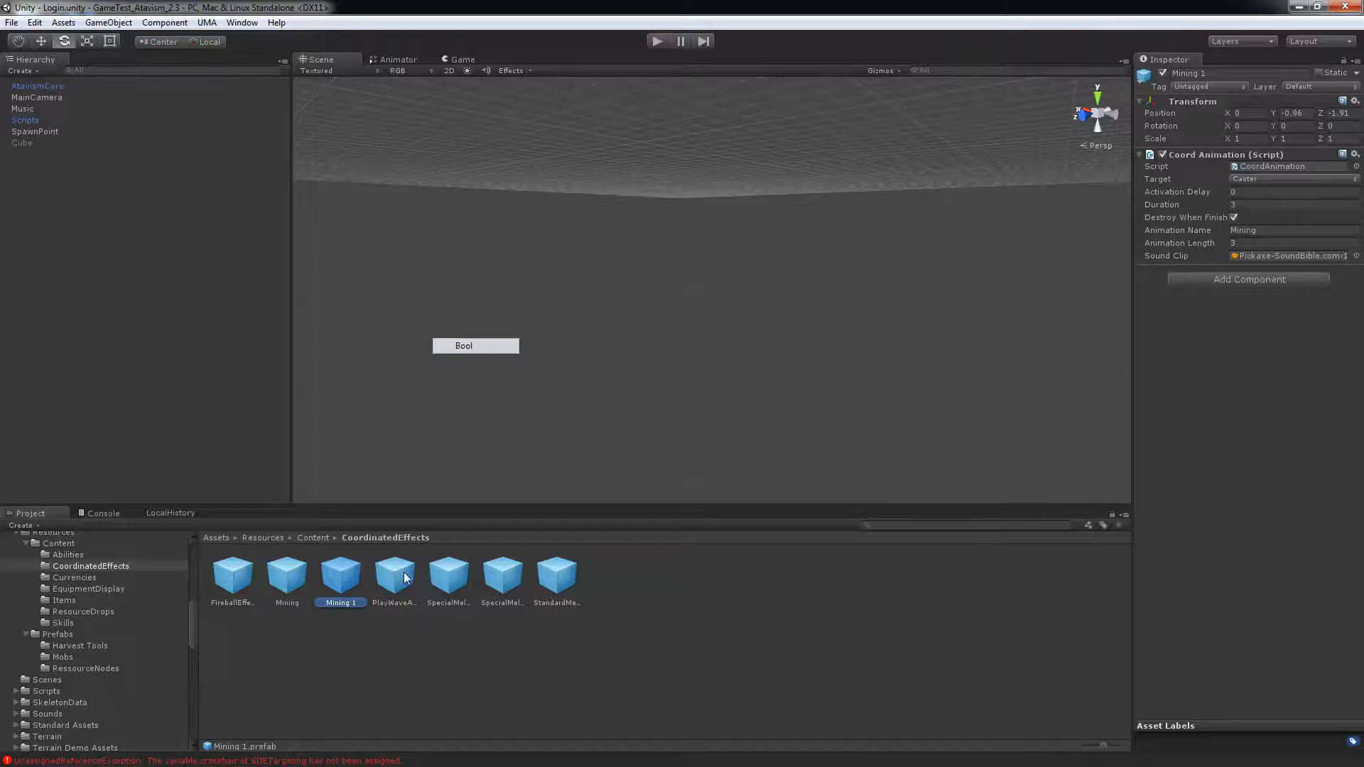
pyautogui.click(336, 603)
pyautogui.write('Lumbering')
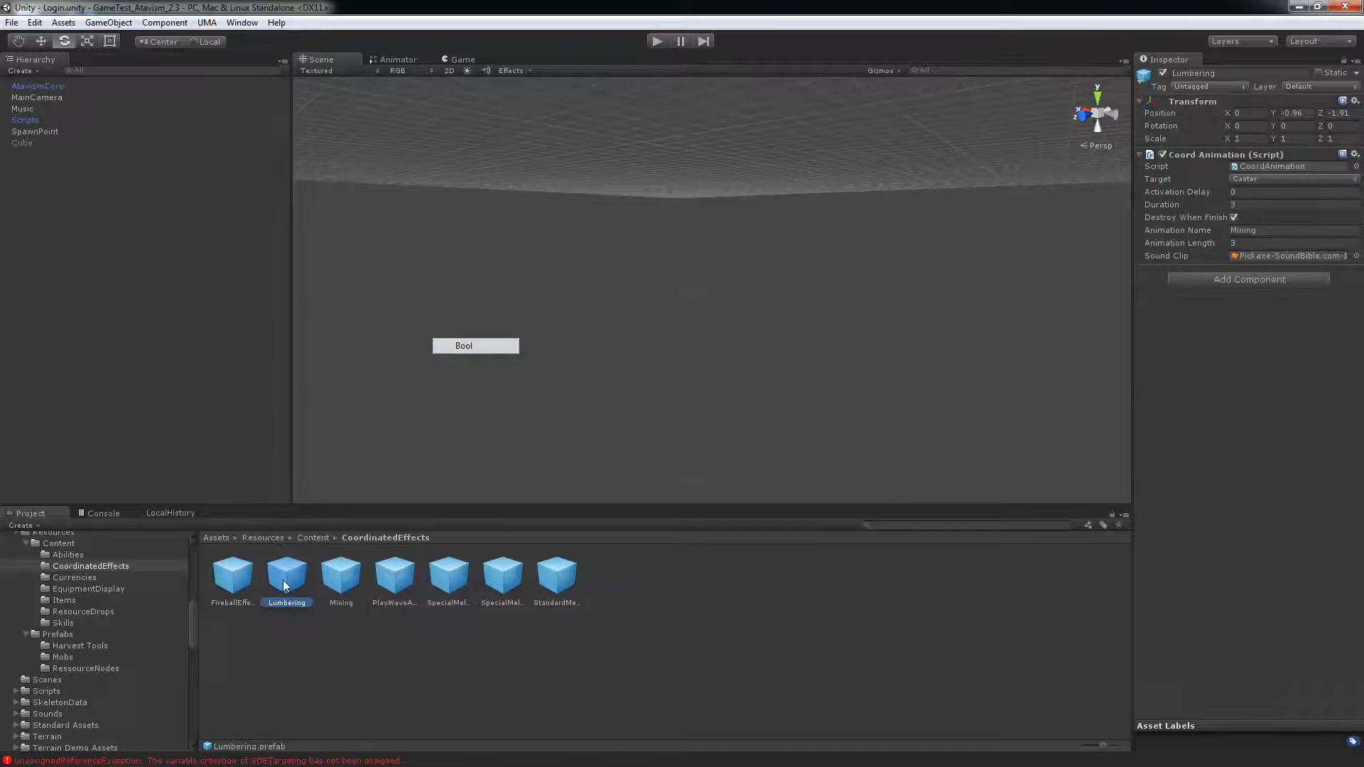
# Set the Lumbering prefab's Animation Name to Lumbering, checking it against the parameter name in the animator.
pyautogui.click(1266, 232)
pyautogui.doubleClick(1251, 233)
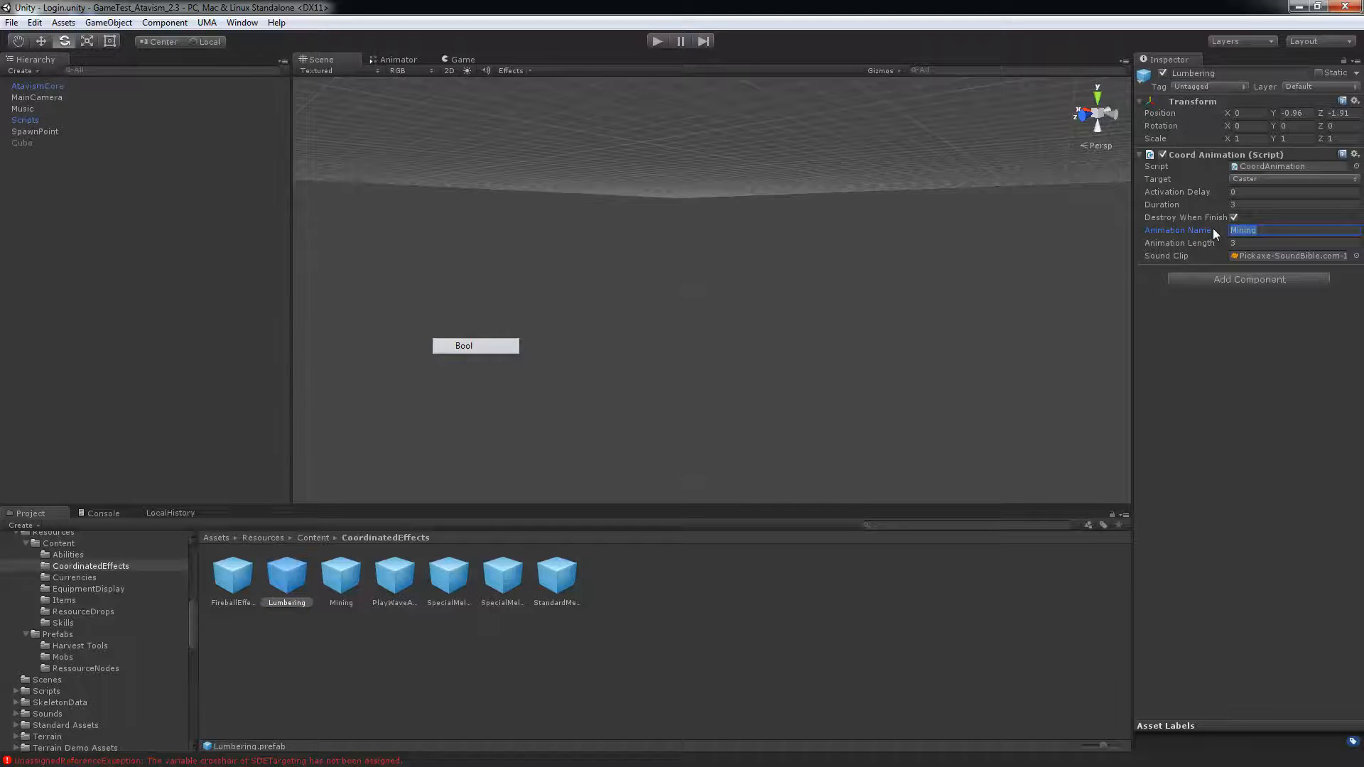
pyautogui.click(411, 60)
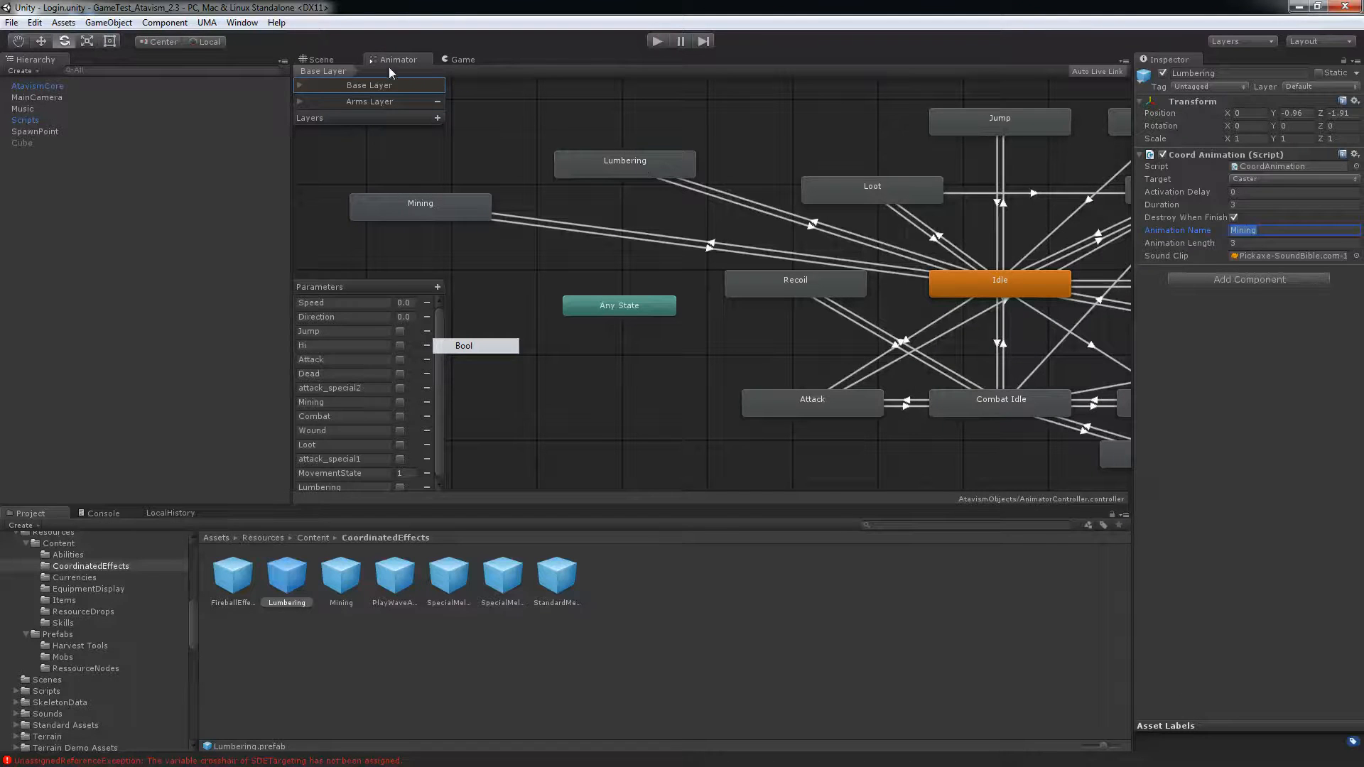
pyautogui.click(321, 60)
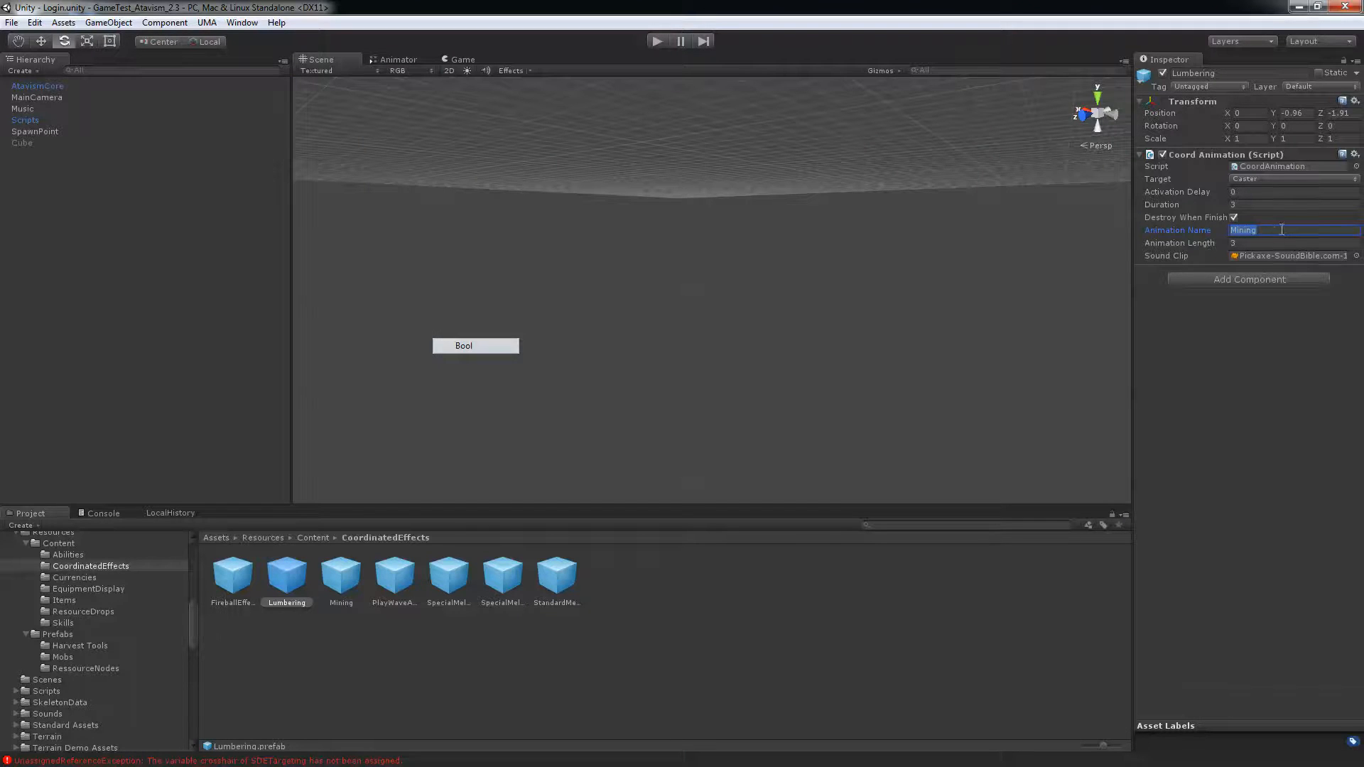
pyautogui.write('Lumbering')
# Look up the WoodCut clip used by the Lumbering state and preview it to check its animation length.
pyautogui.click(1242, 243)
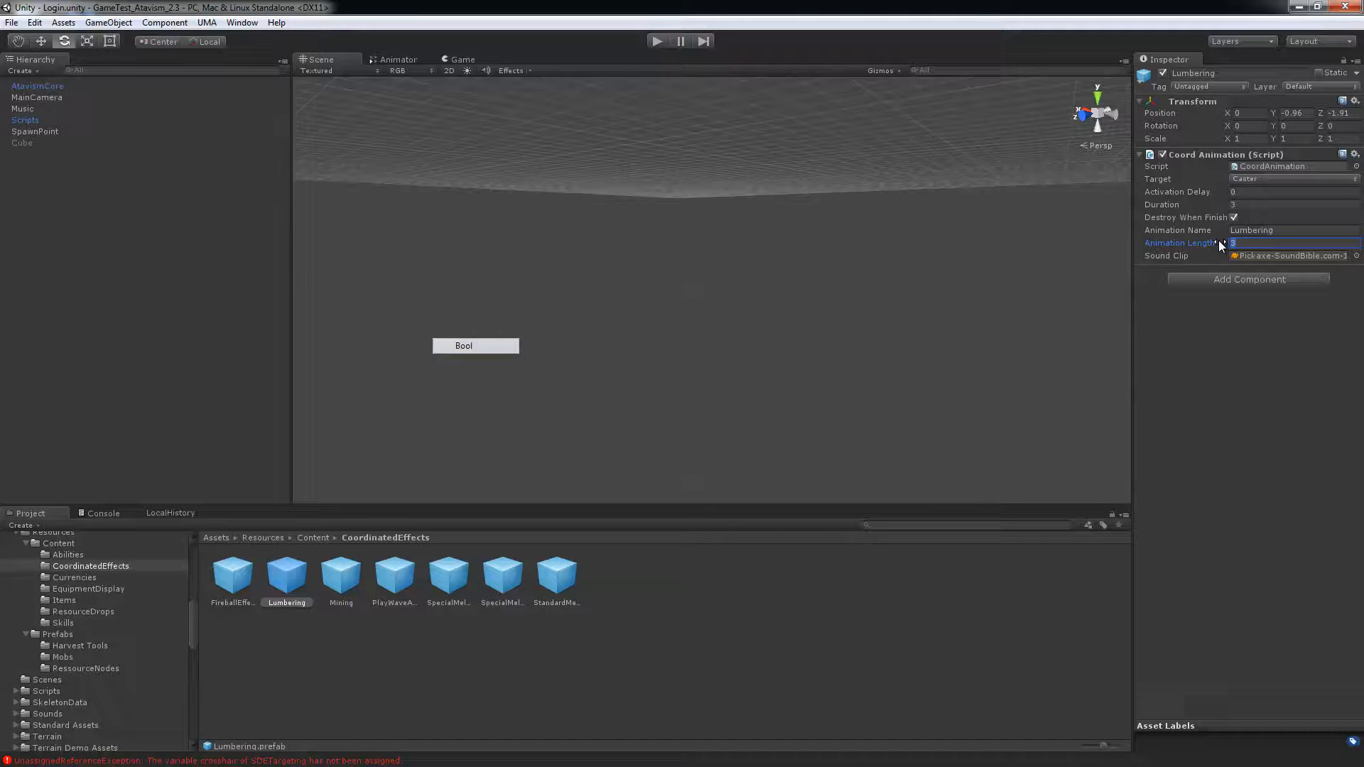
pyautogui.click(389, 58)
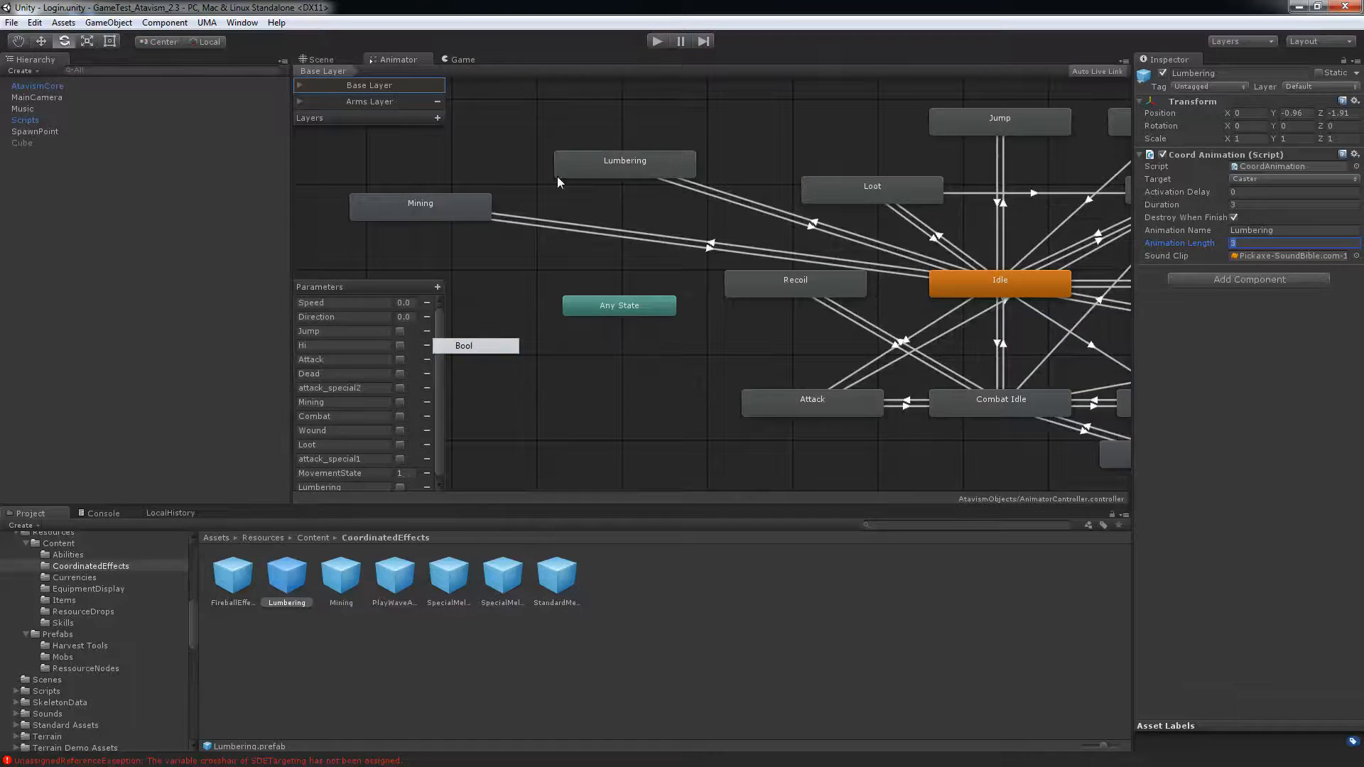
pyautogui.click(618, 165)
pyautogui.doubleClick(1296, 120)
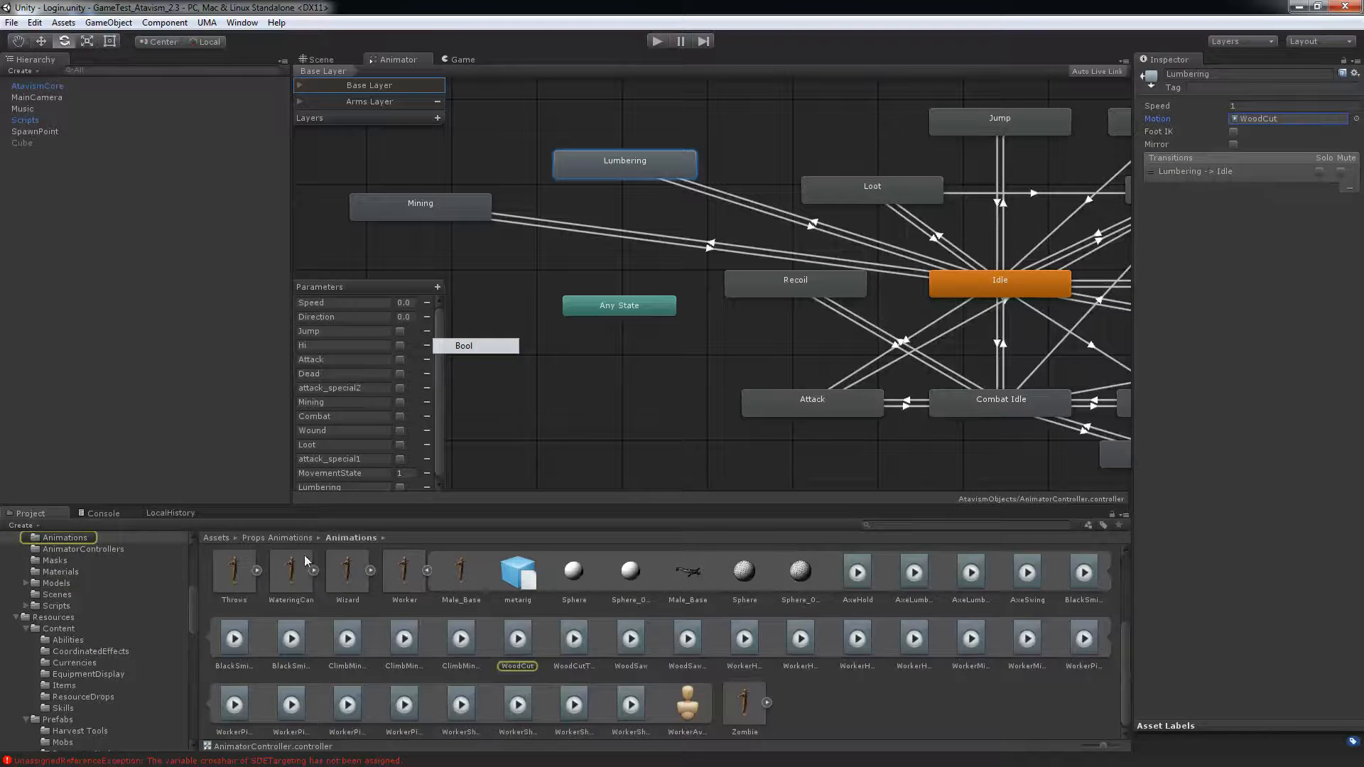
pyautogui.click(1152, 581)
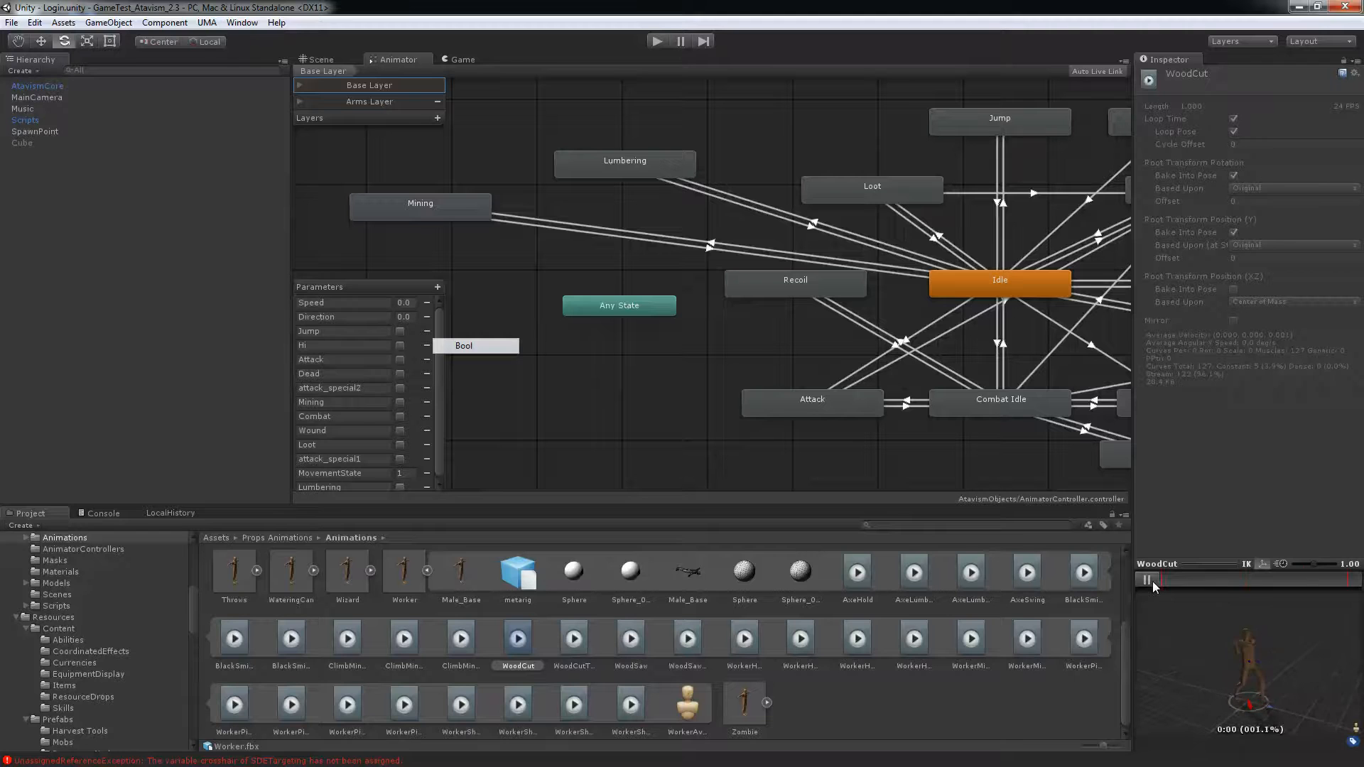
pyautogui.click(1149, 581)
# Assign the Chopping Wood sound from the My Sounds folder as the Sound Clip of the Lumbering coordinated effect prefab.
pyautogui.click(317, 59)
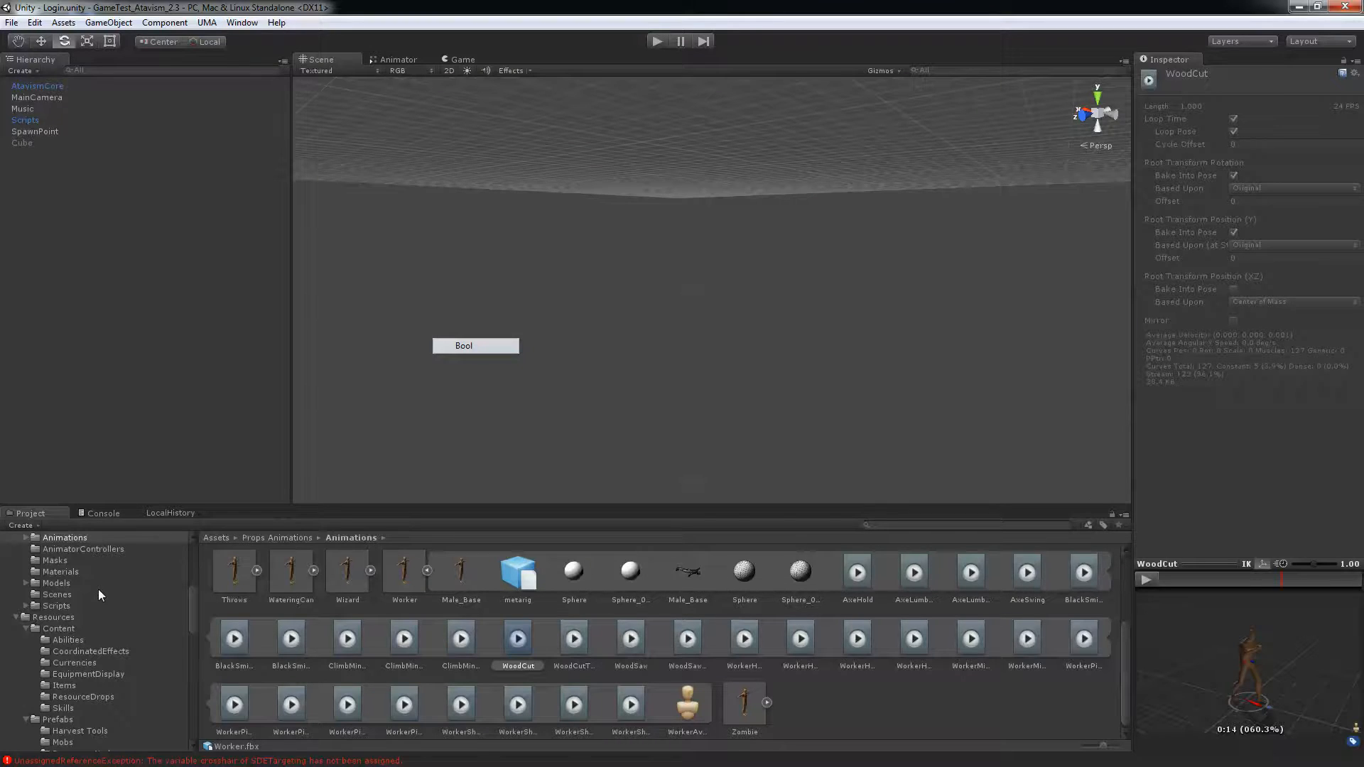
pyautogui.click(84, 696)
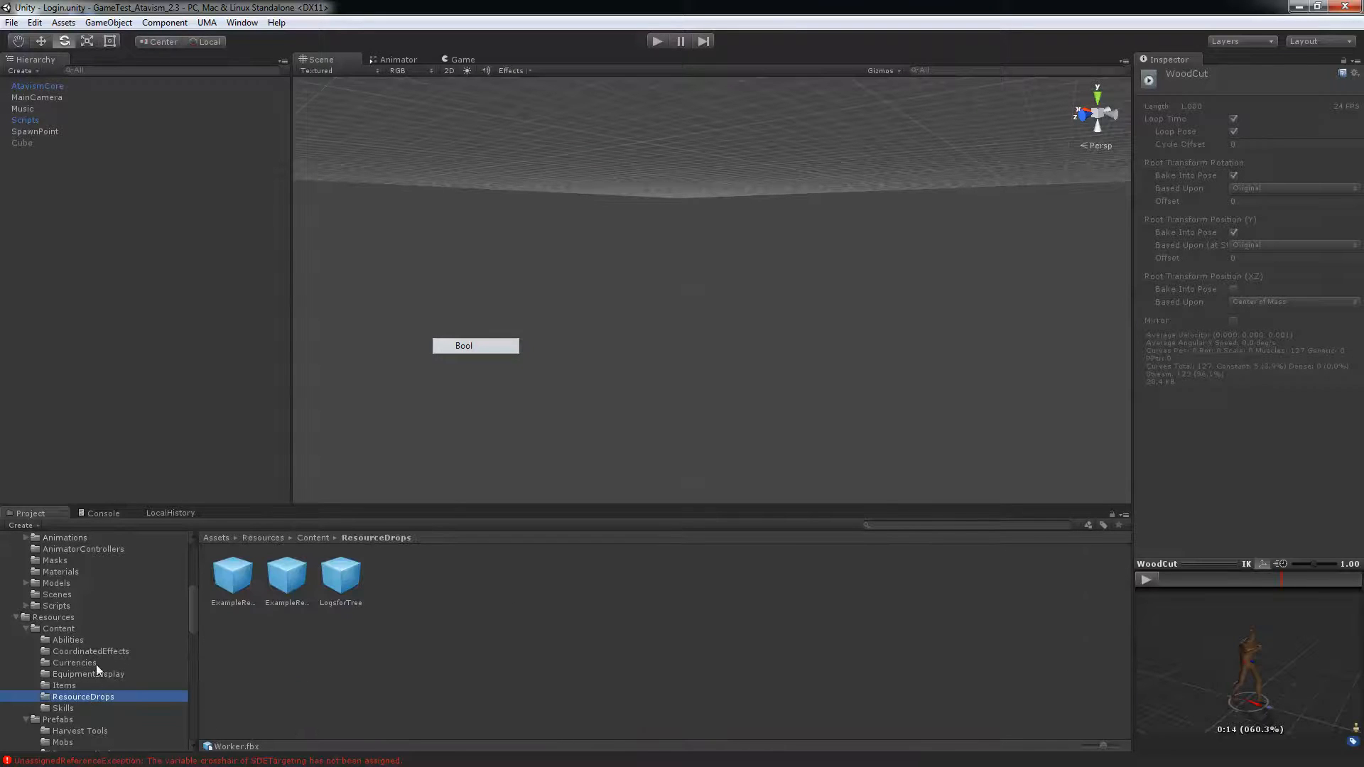
pyautogui.click(108, 650)
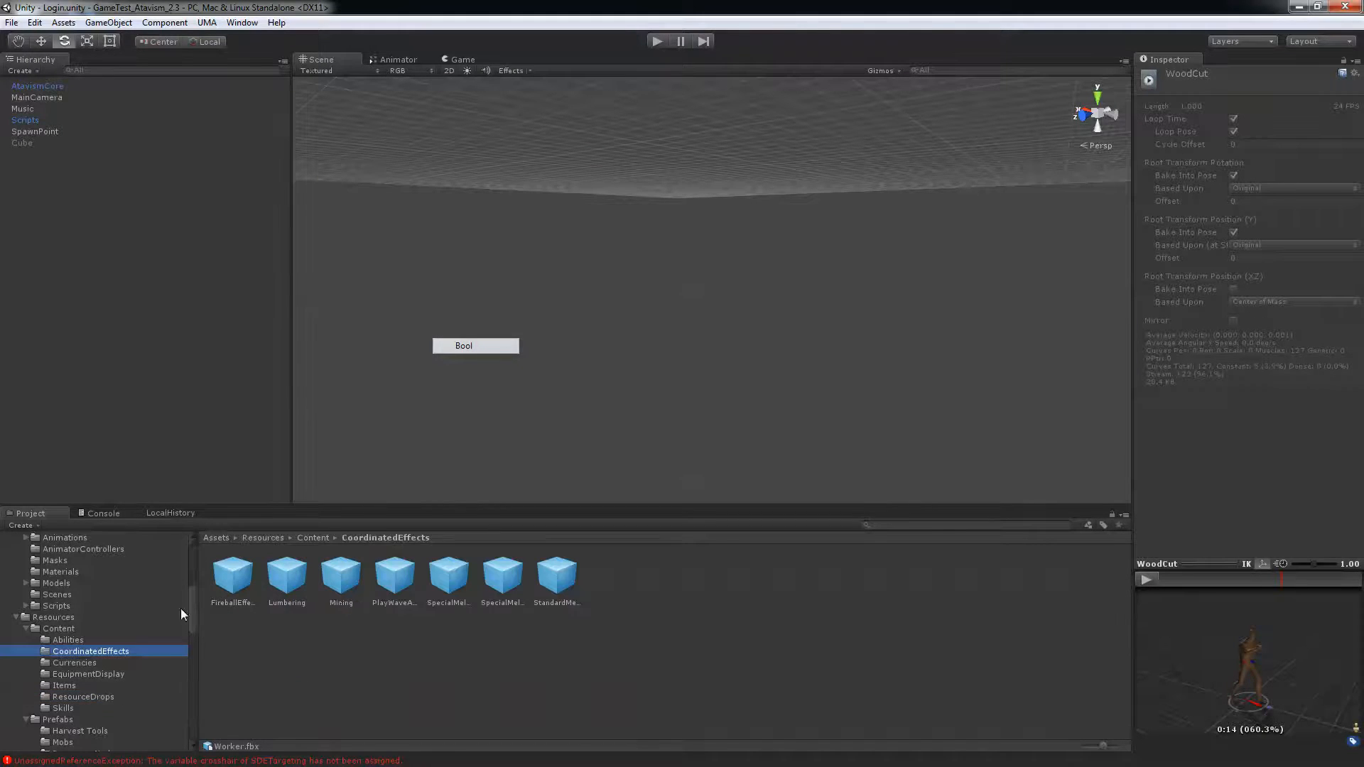
pyautogui.click(286, 594)
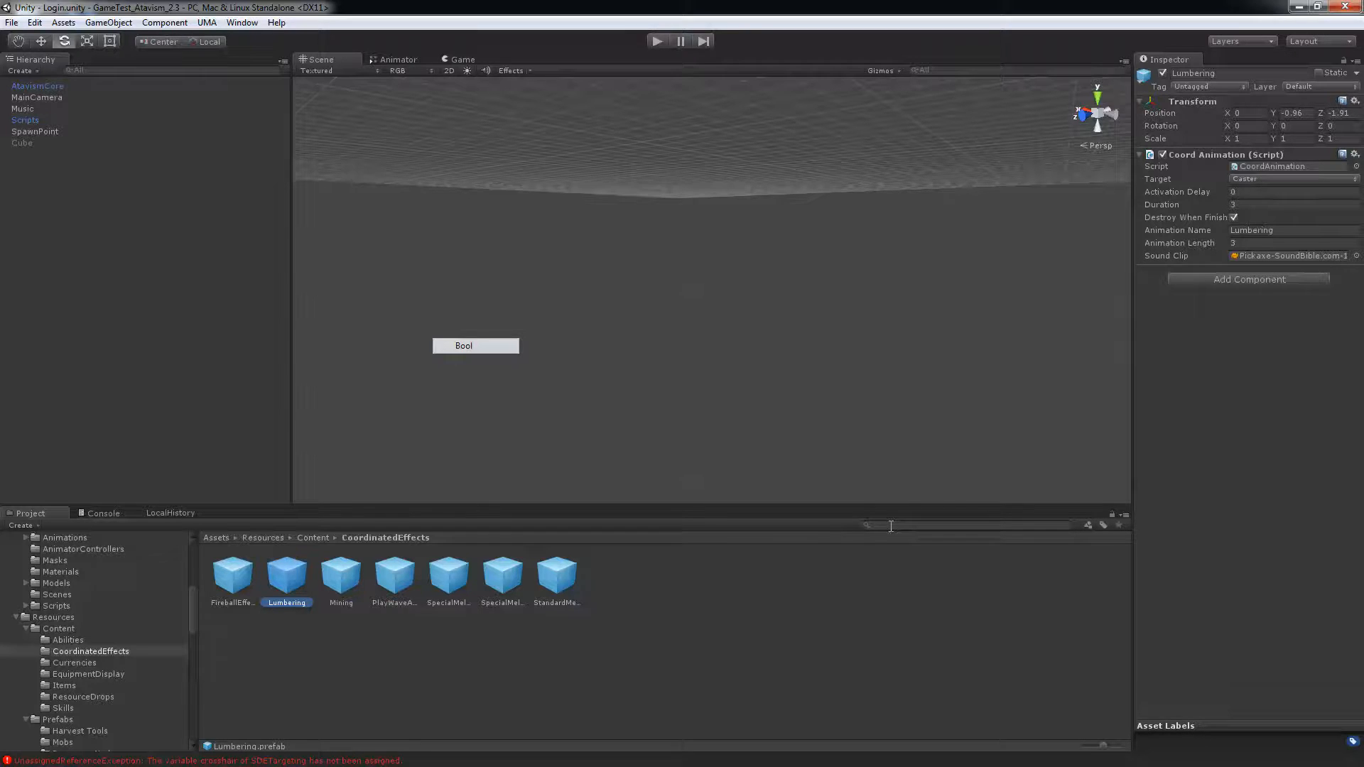
pyautogui.scroll(4, 47, 587)
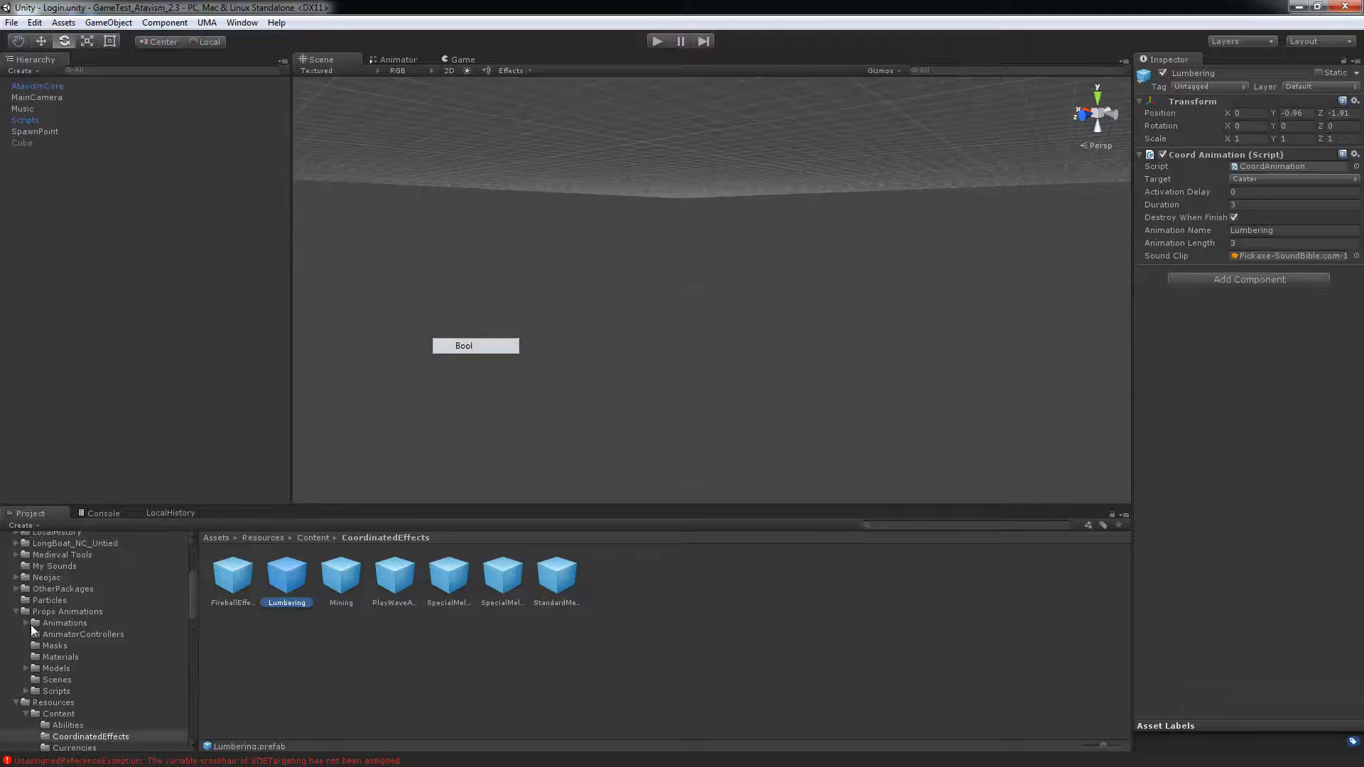
pyautogui.scroll(2, 49, 616)
pyautogui.scroll(-6, 49, 616)
pyautogui.scroll(4, 50, 616)
pyautogui.click(73, 567)
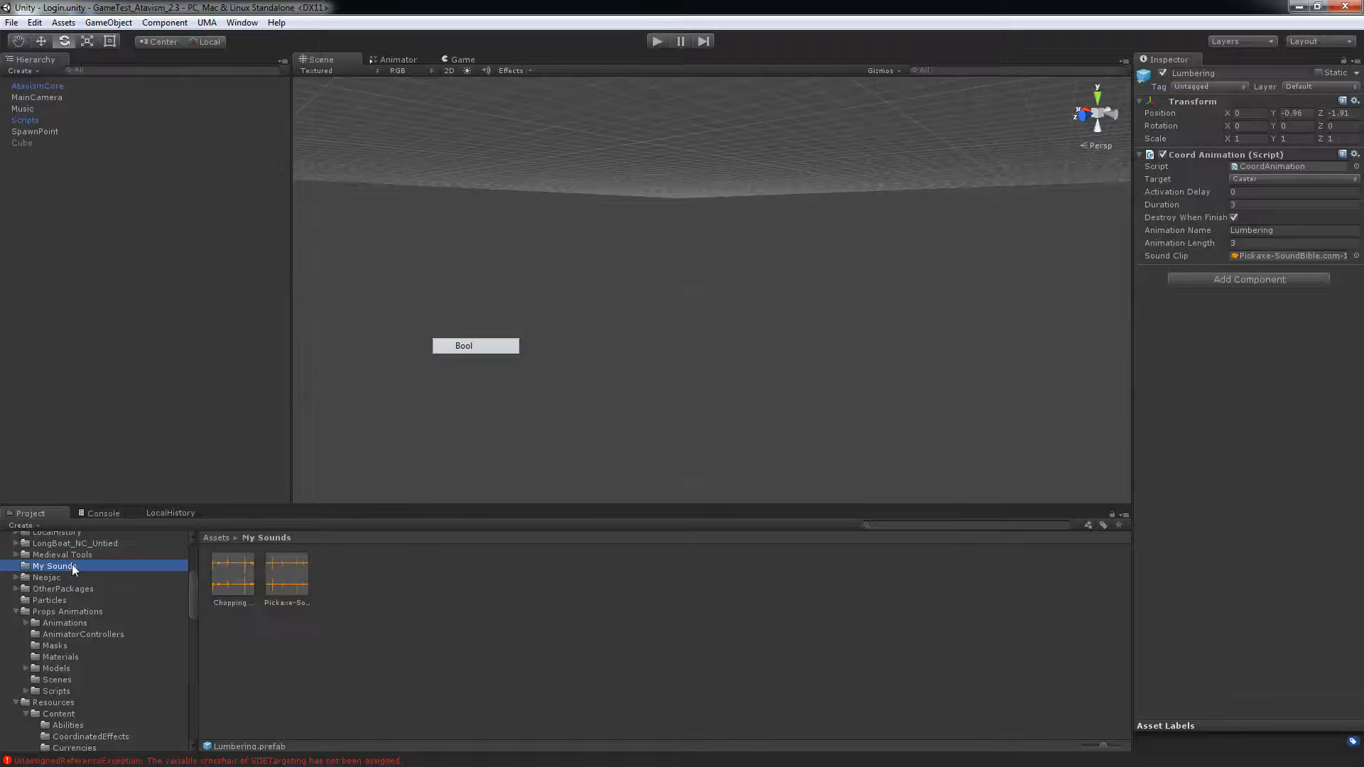
pyautogui.moveTo(241, 582); pyautogui.dragTo(1254, 258)
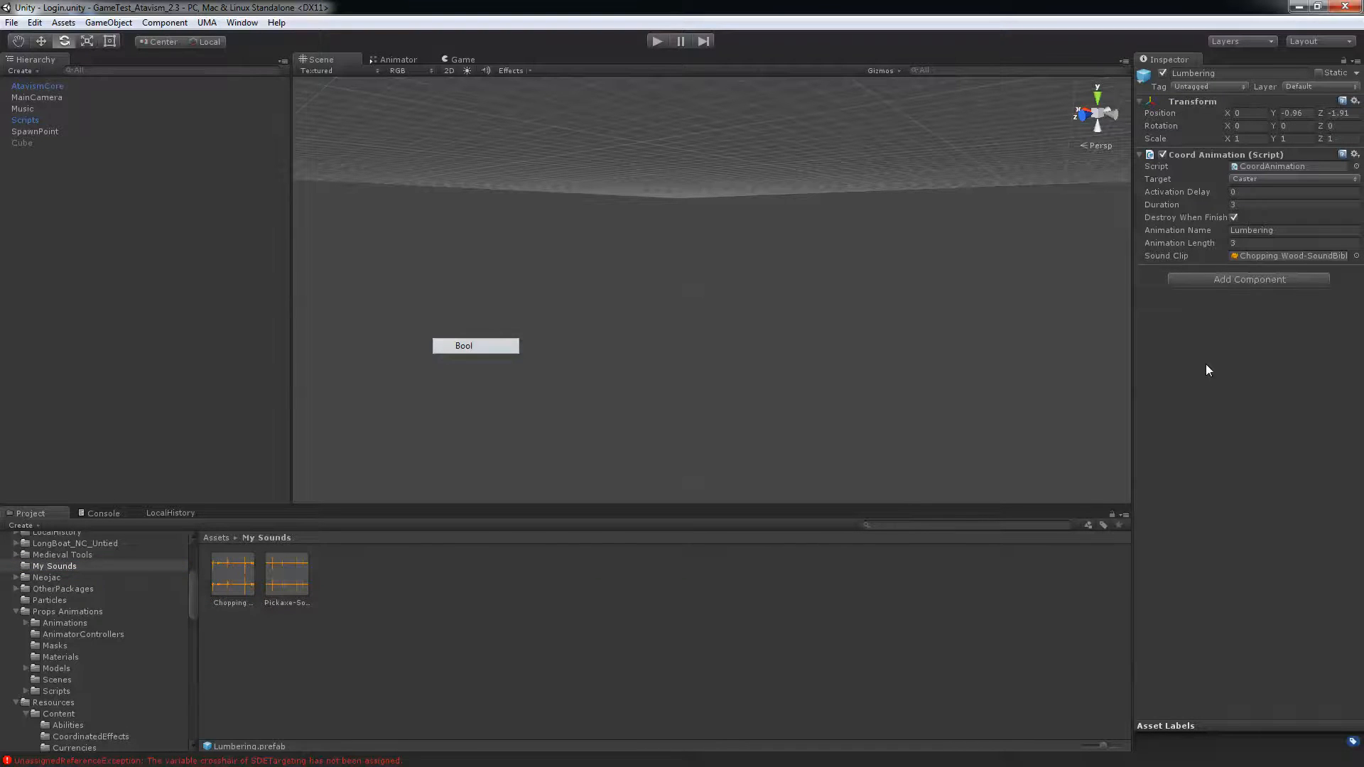
# Open the Atavism Online editor and bring up its form for creating a new Coord Effect.
pyautogui.click(239, 24)
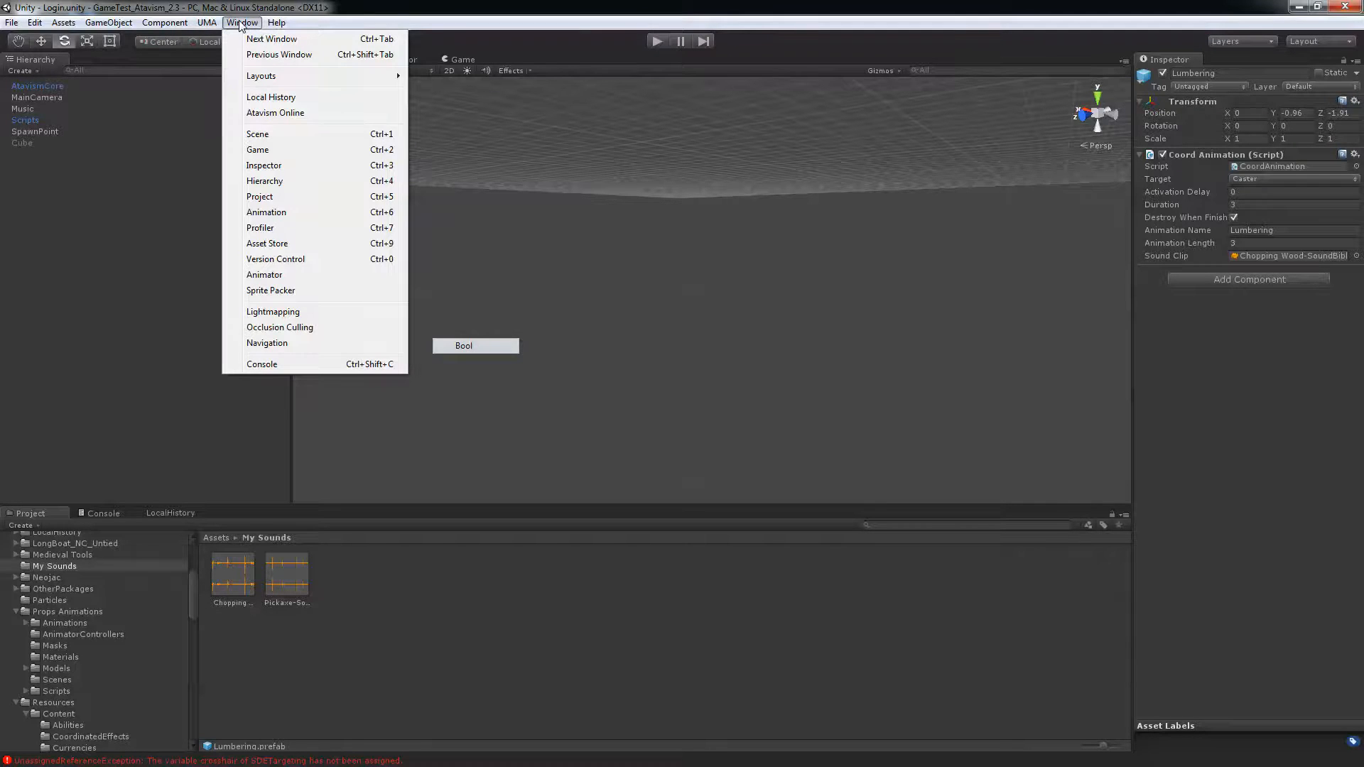
pyautogui.click(274, 112)
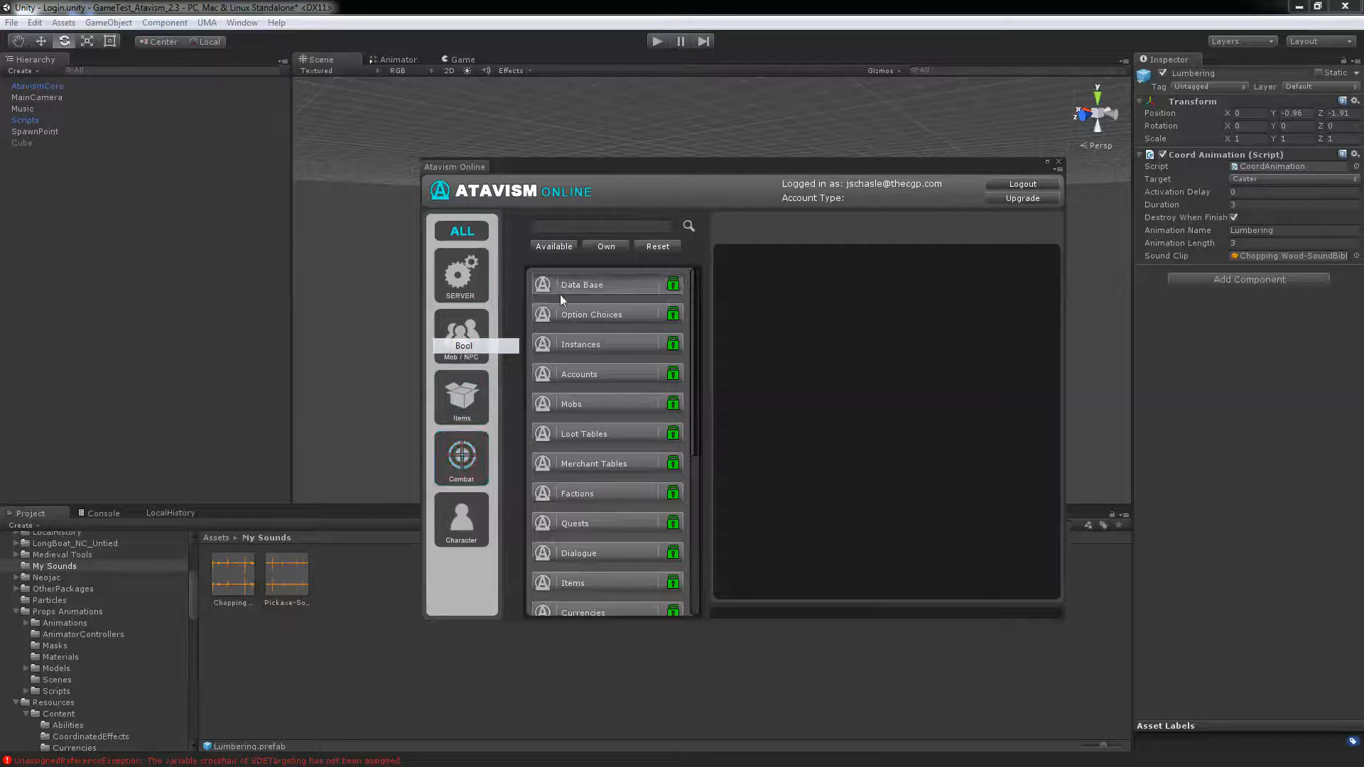
pyautogui.scroll(-3, 583, 412)
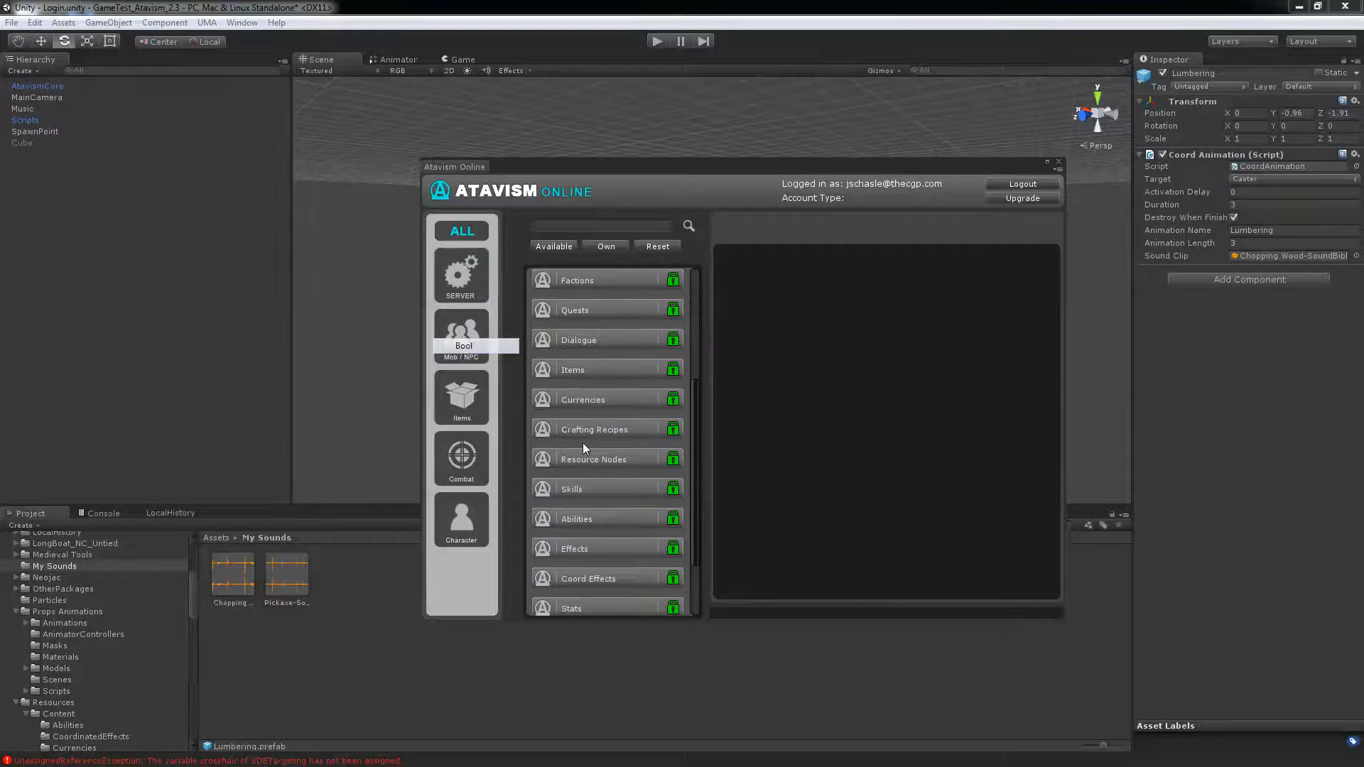
pyautogui.scroll(-3, 582, 441)
pyautogui.click(598, 537)
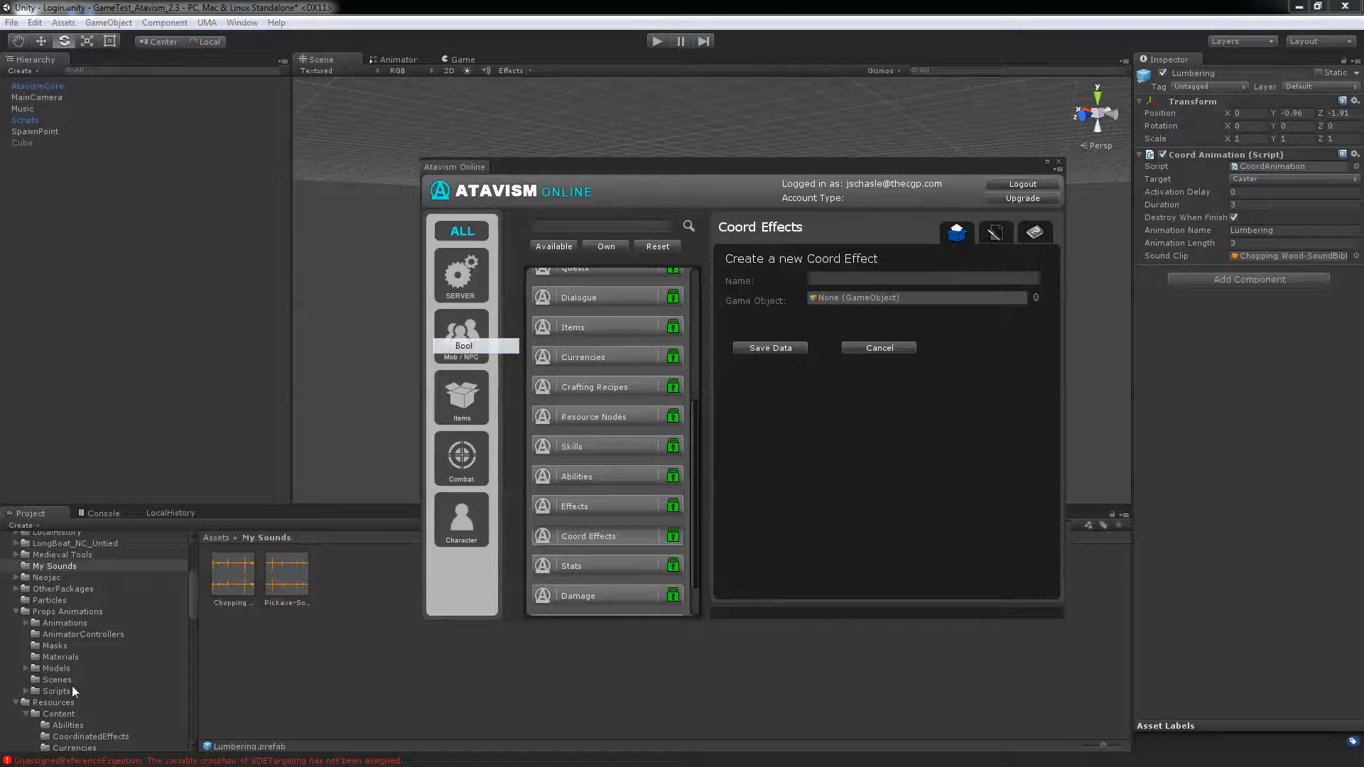
# Save a new Coord Effect named Lumbering with the Lumbering prefab as its game object, and check the list of effects.
pyautogui.scroll(-3, 70, 646)
pyautogui.click(91, 694)
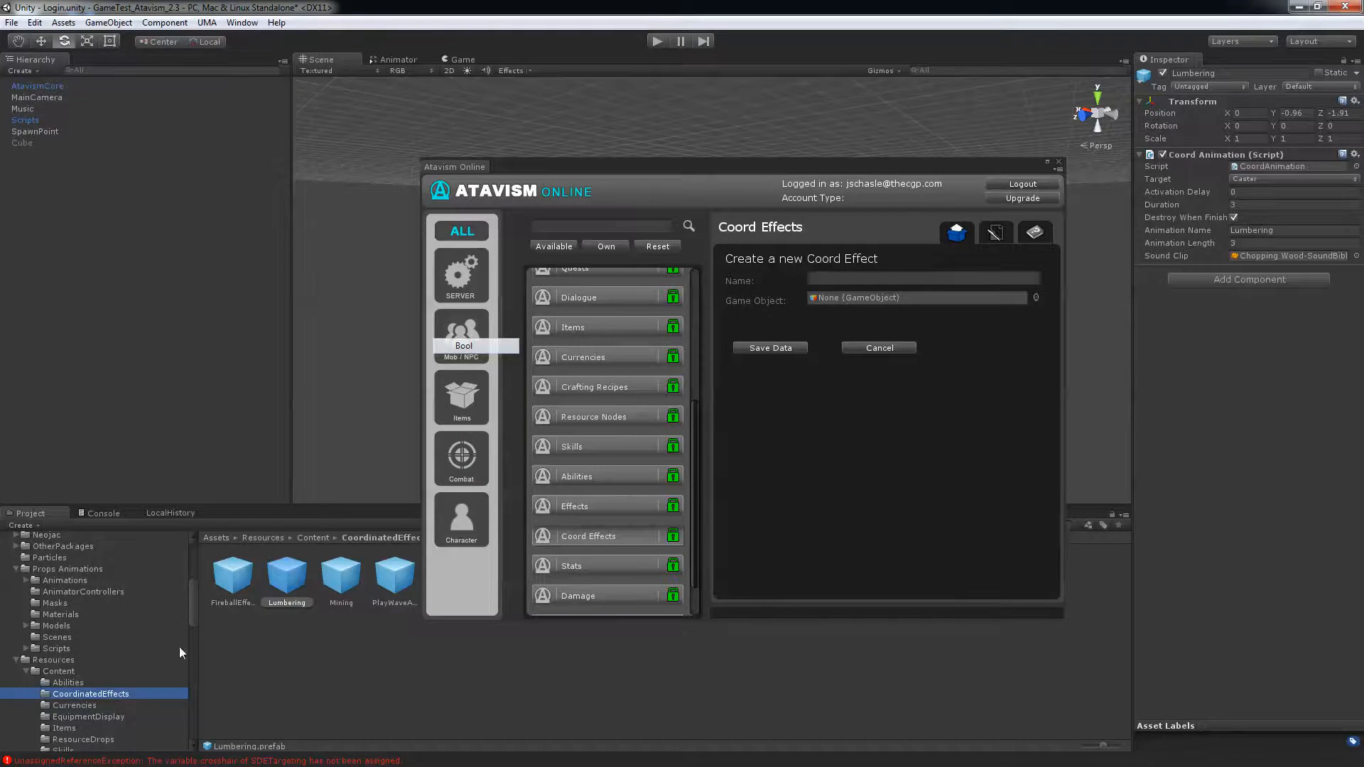
pyautogui.moveTo(816, 332); pyautogui.dragTo(858, 302)
pyautogui.write('Lumbering')
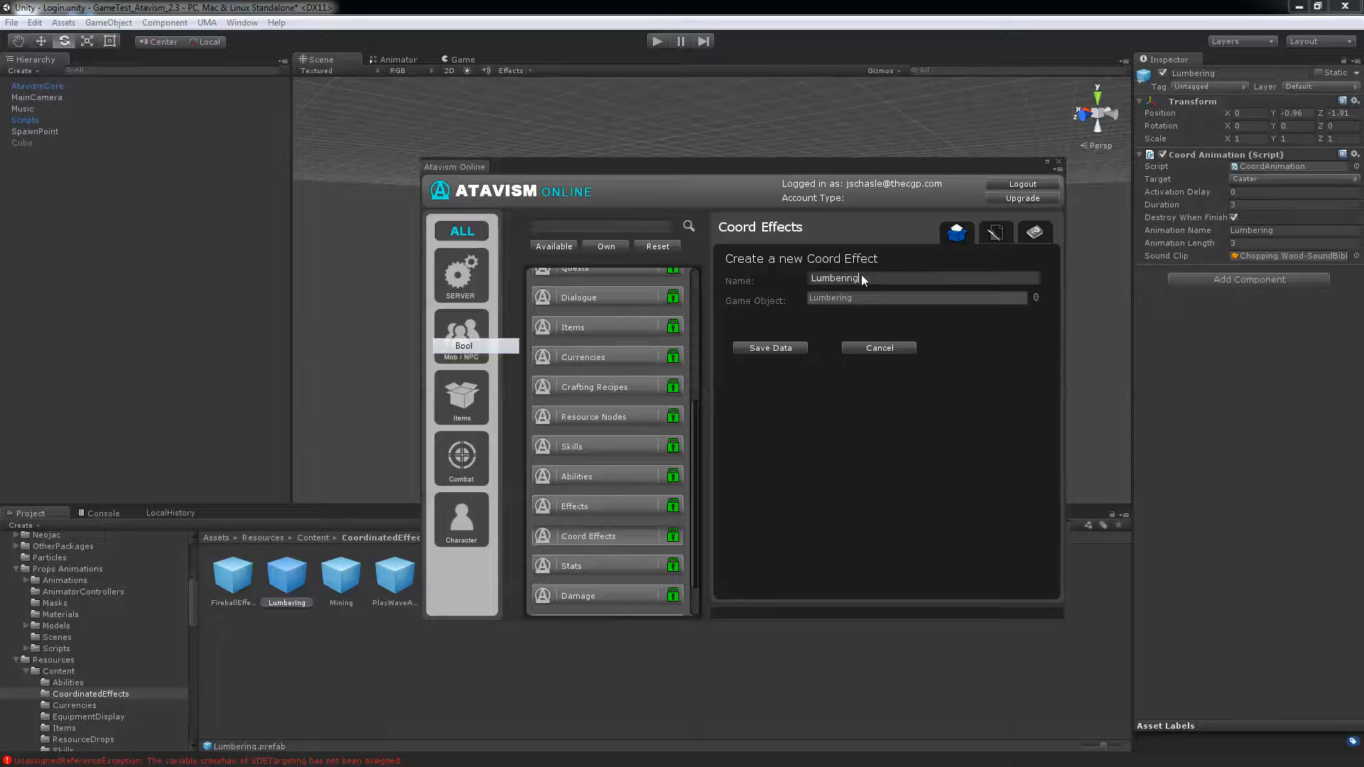
pyautogui.click(771, 348)
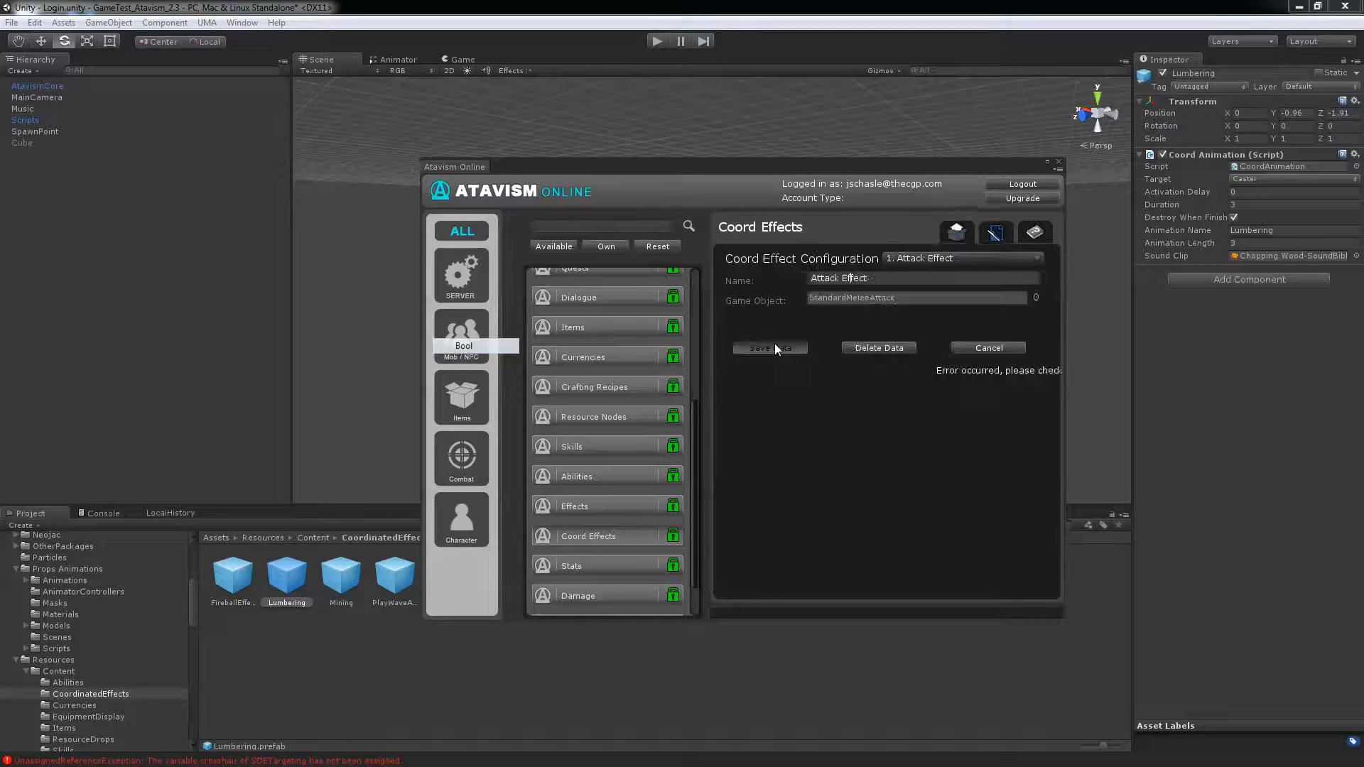
pyautogui.click(984, 258)
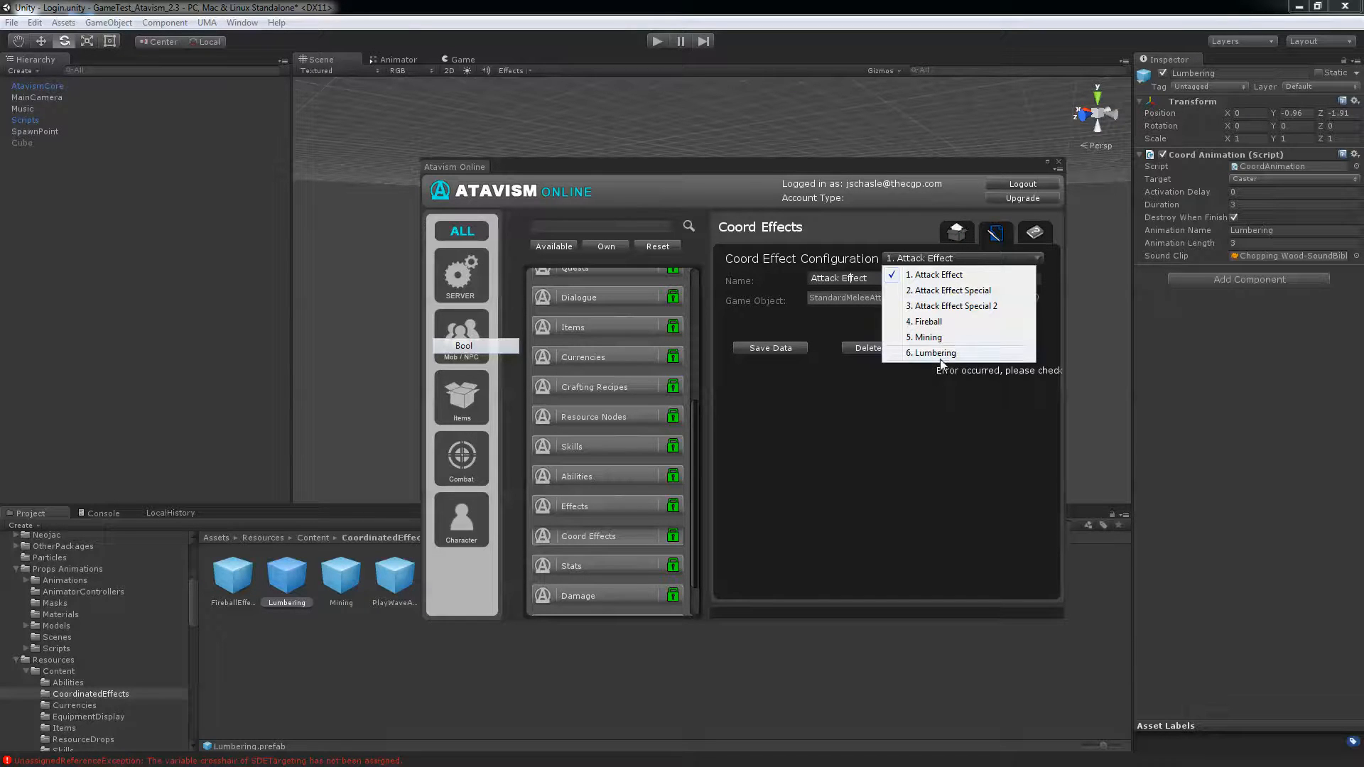
# Check the list of Coord Effect configurations for the Lumbering entry and close the Atavism Online editor.
pyautogui.click(907, 440)
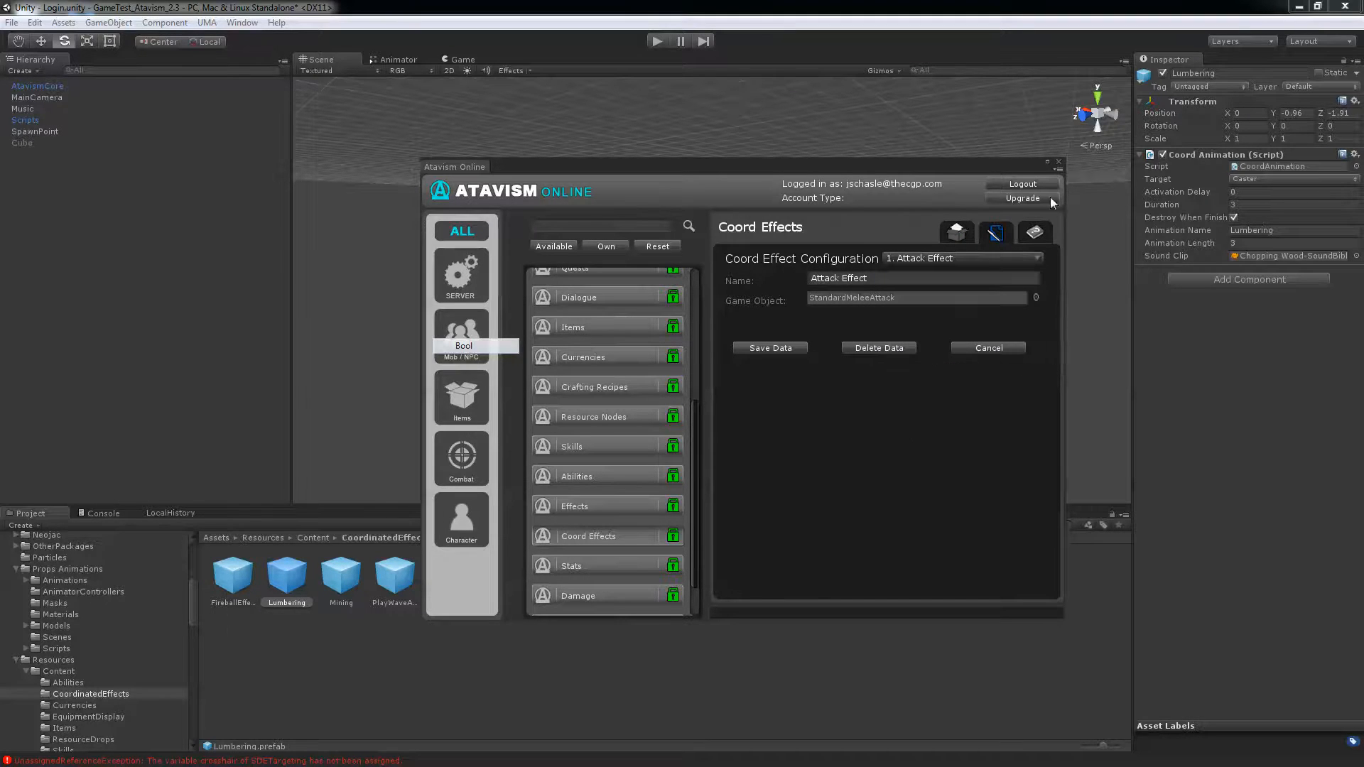
pyautogui.click(990, 255)
pyautogui.click(954, 366)
pyautogui.click(1057, 165)
# Assign the Lumbering coordinated effect prefab as the Harvest Coord Effect of the RessourceNodeThinTree prefab in the RessourceNodes folder.
pyautogui.scroll(-3, 117, 682)
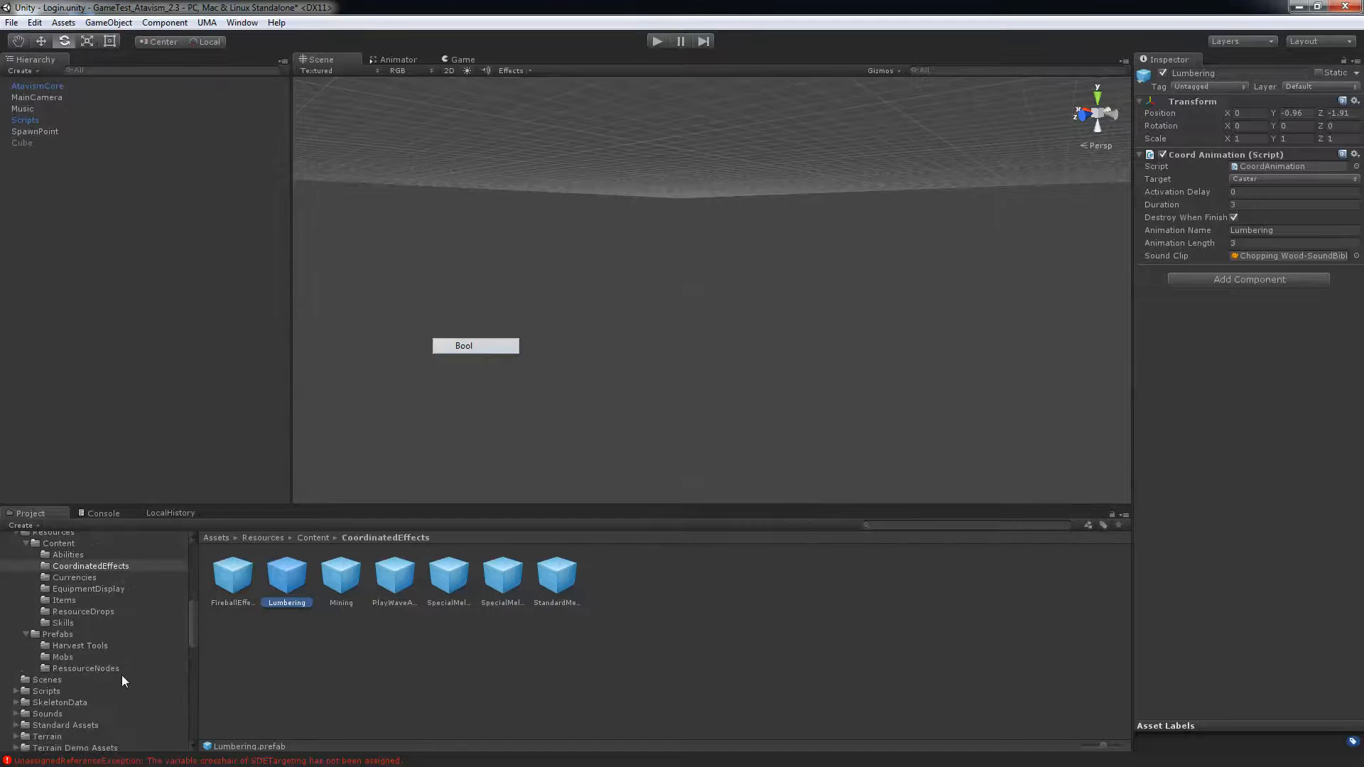
pyautogui.click(83, 667)
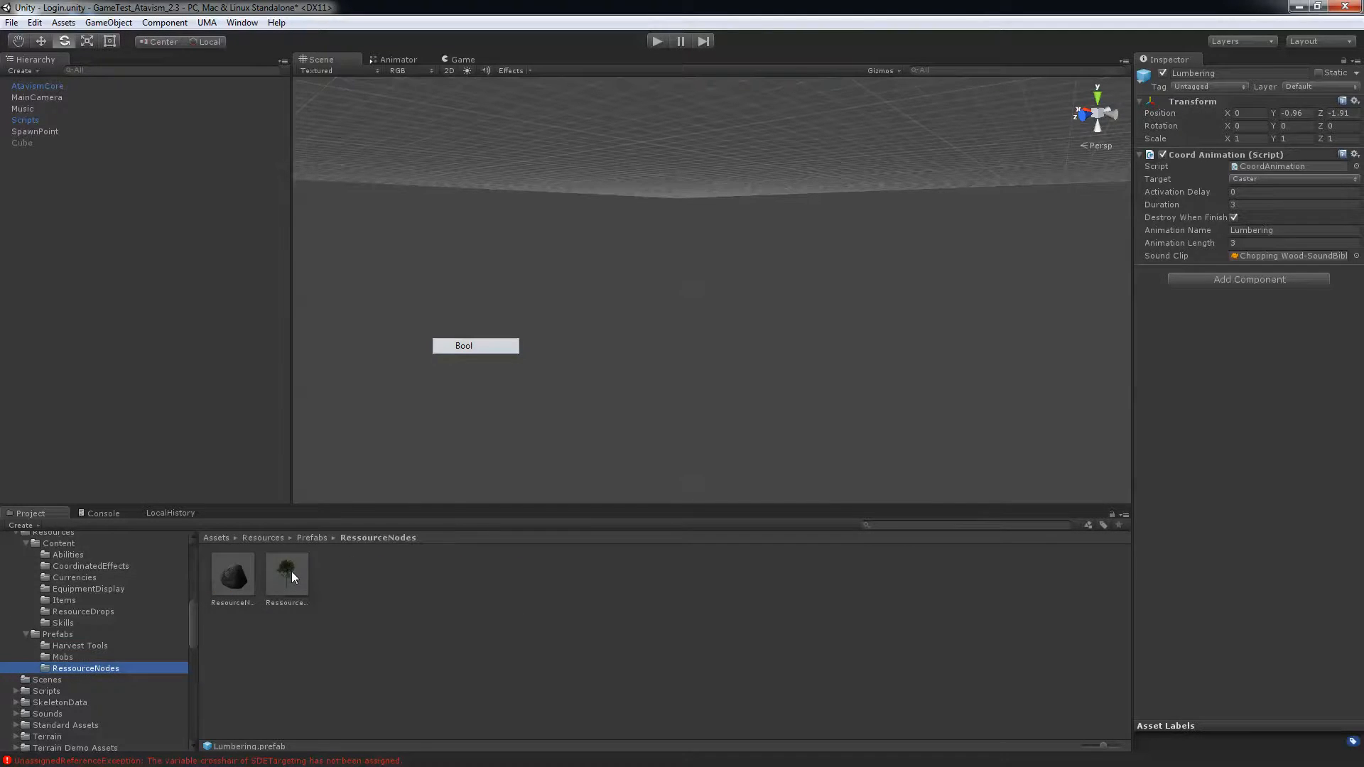
pyautogui.click(290, 573)
pyautogui.scroll(-3, 1169, 403)
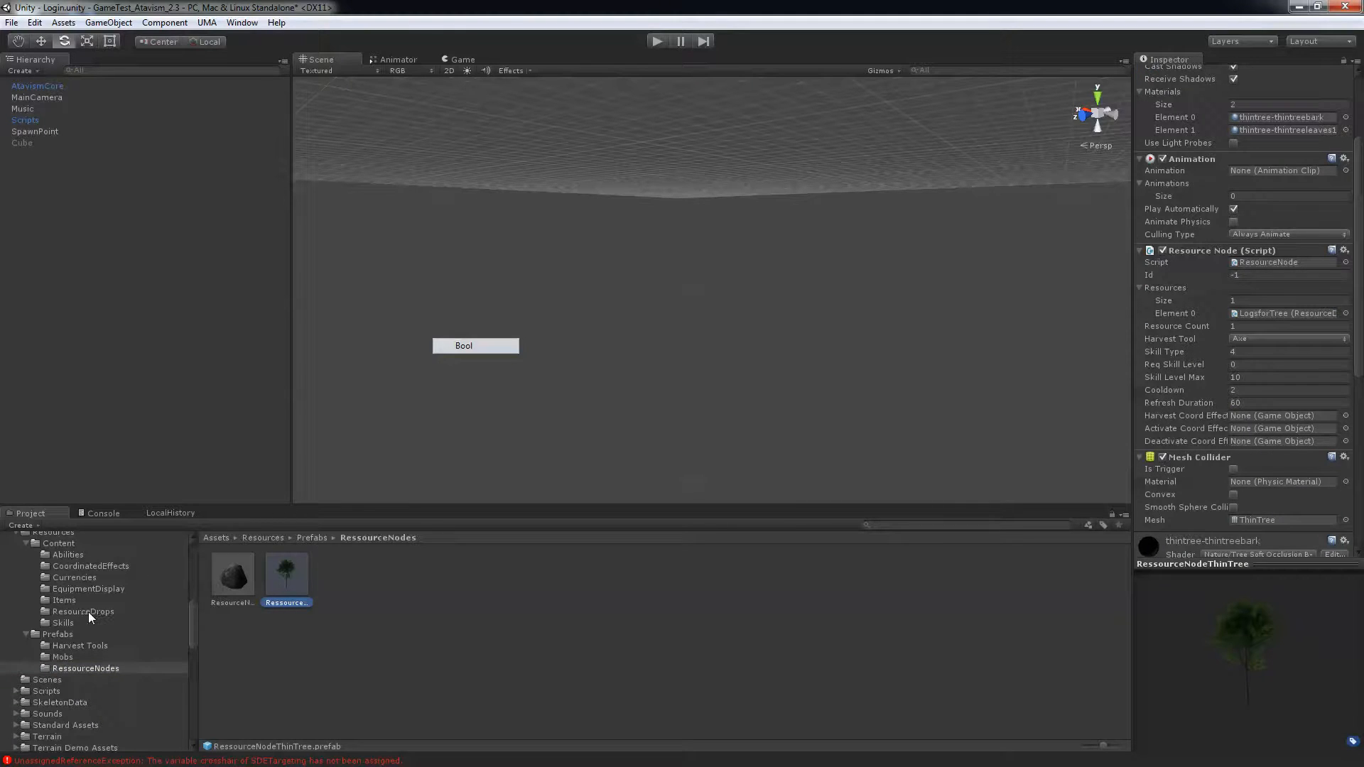
pyautogui.click(91, 566)
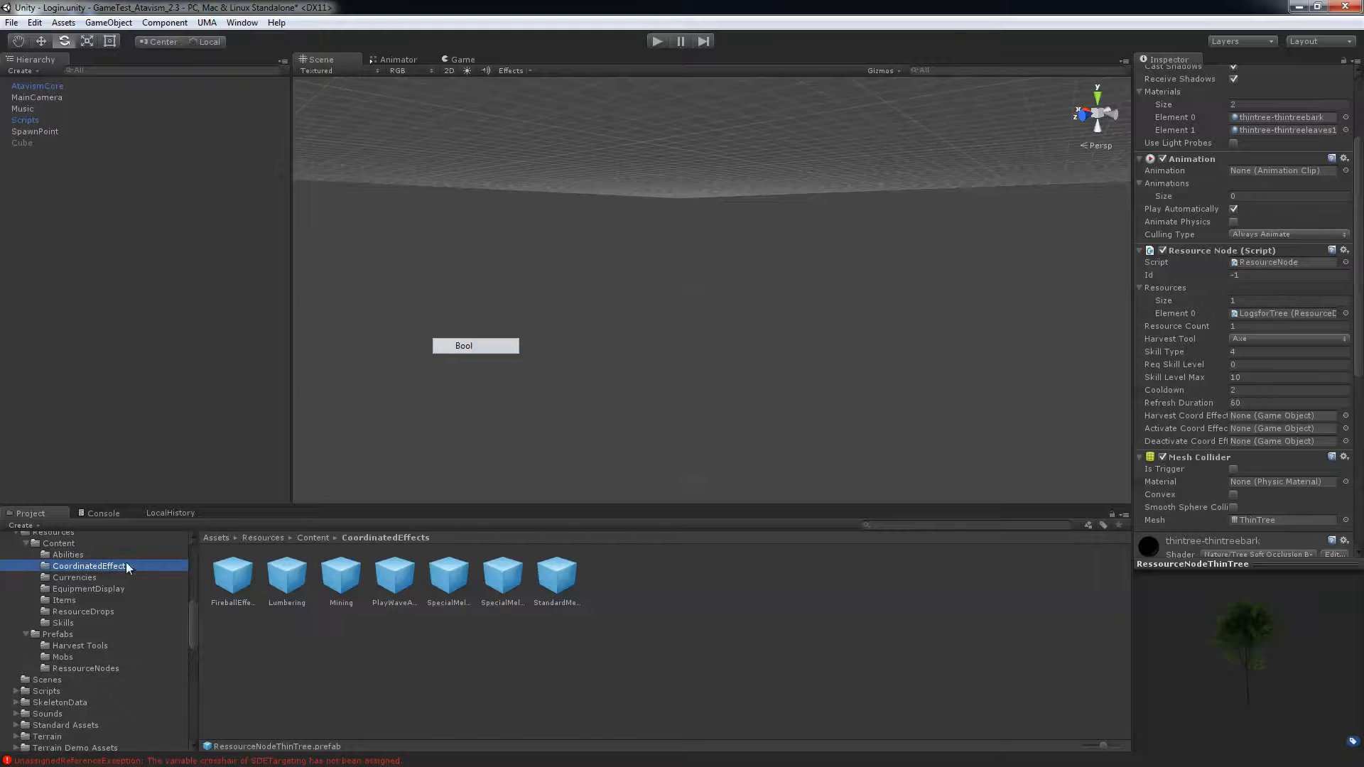
pyautogui.moveTo(415, 592); pyautogui.dragTo(1267, 416)
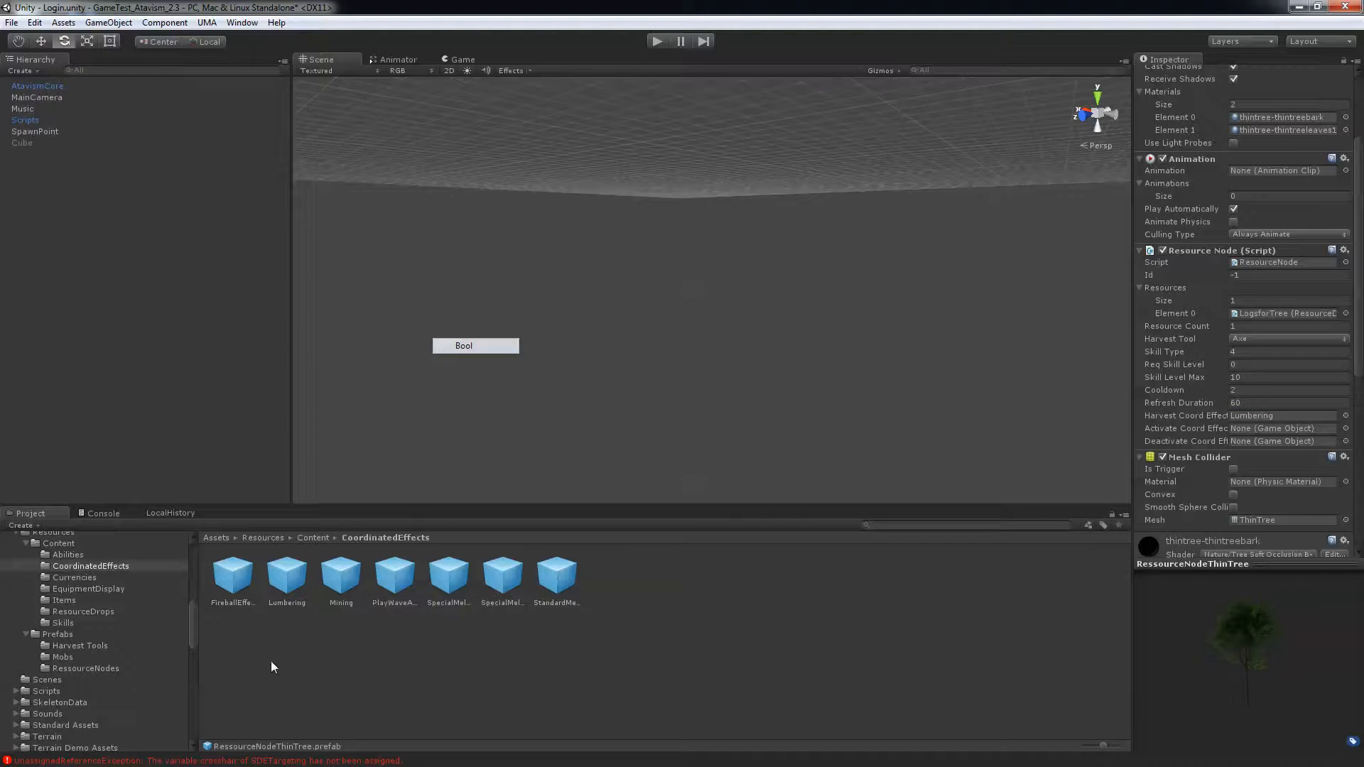
# Open the MainWorld scene from the top-level Assets folder.
pyautogui.scroll(6, 194, 637)
pyautogui.scroll(5, 84, 592)
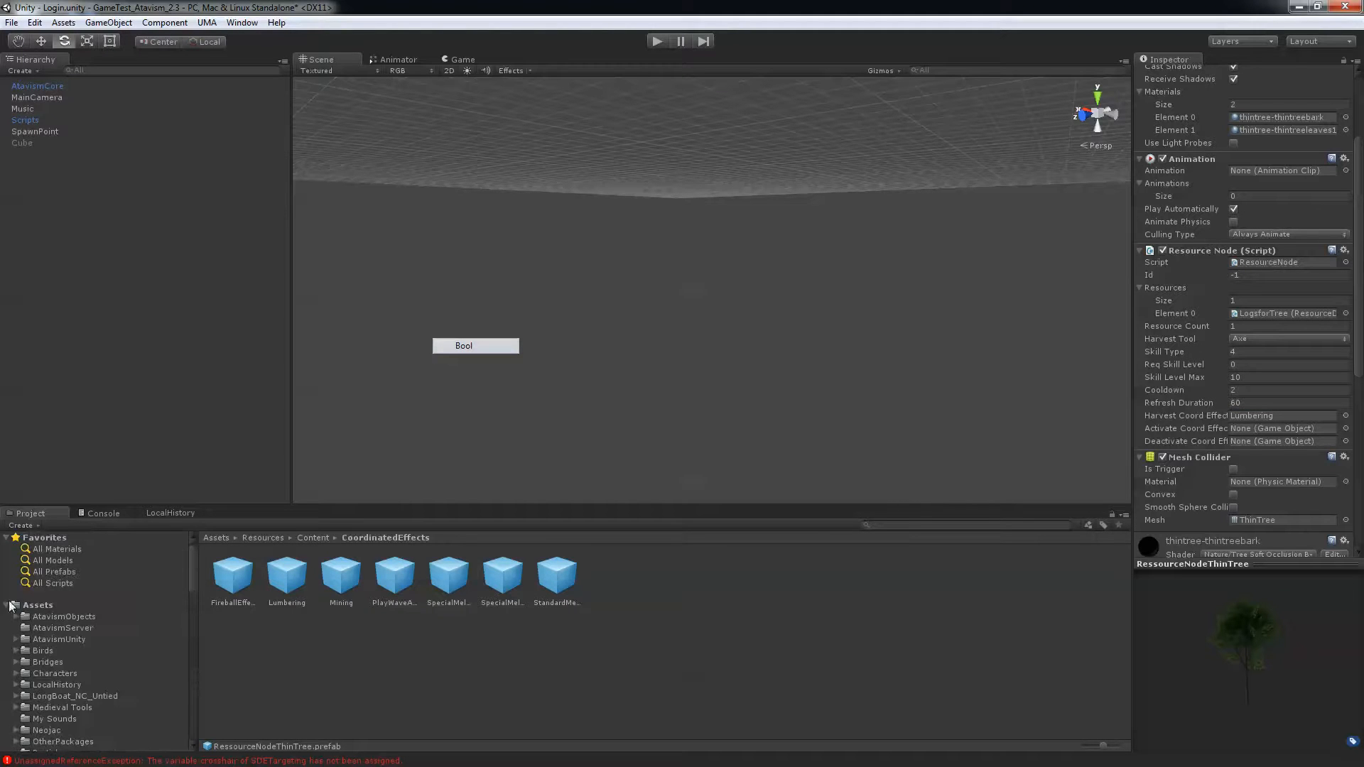
pyautogui.click(22, 606)
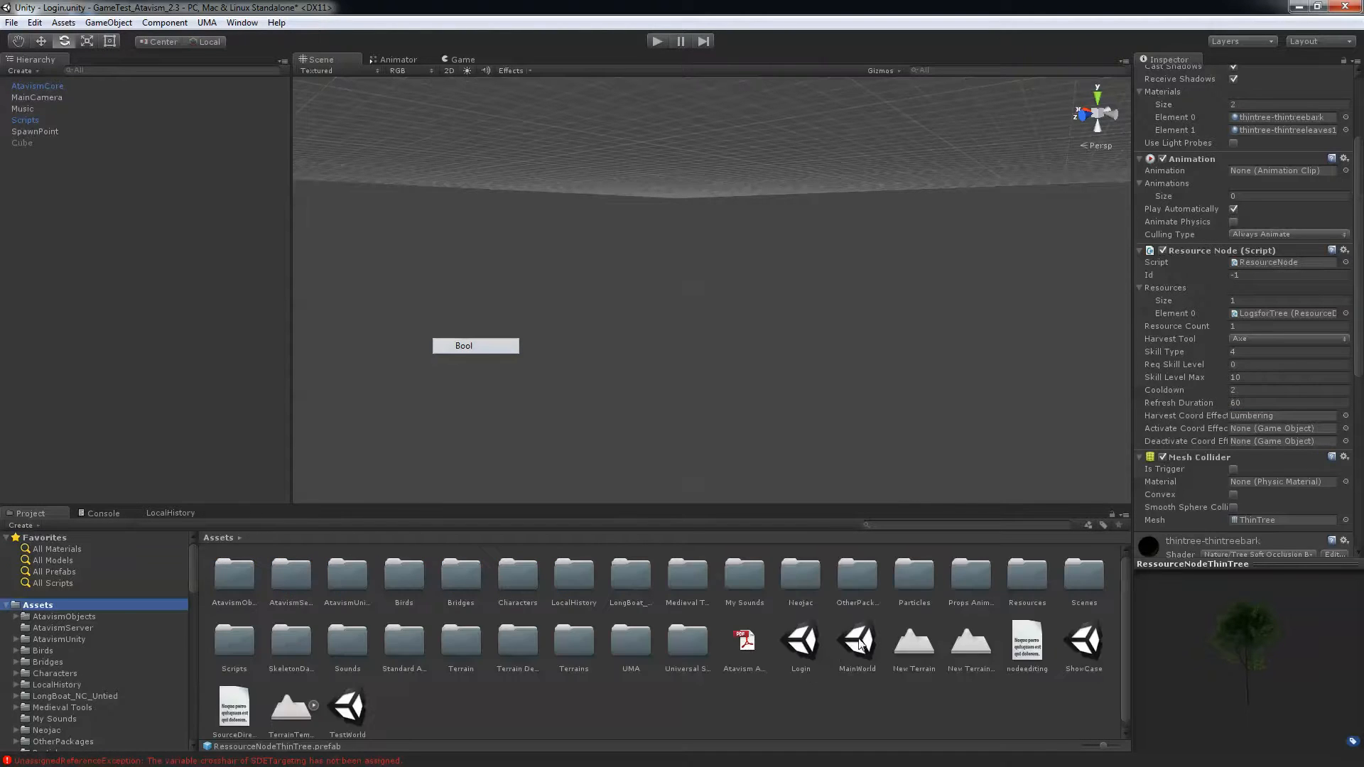
pyautogui.doubleClick(865, 642)
pyautogui.click(674, 421)
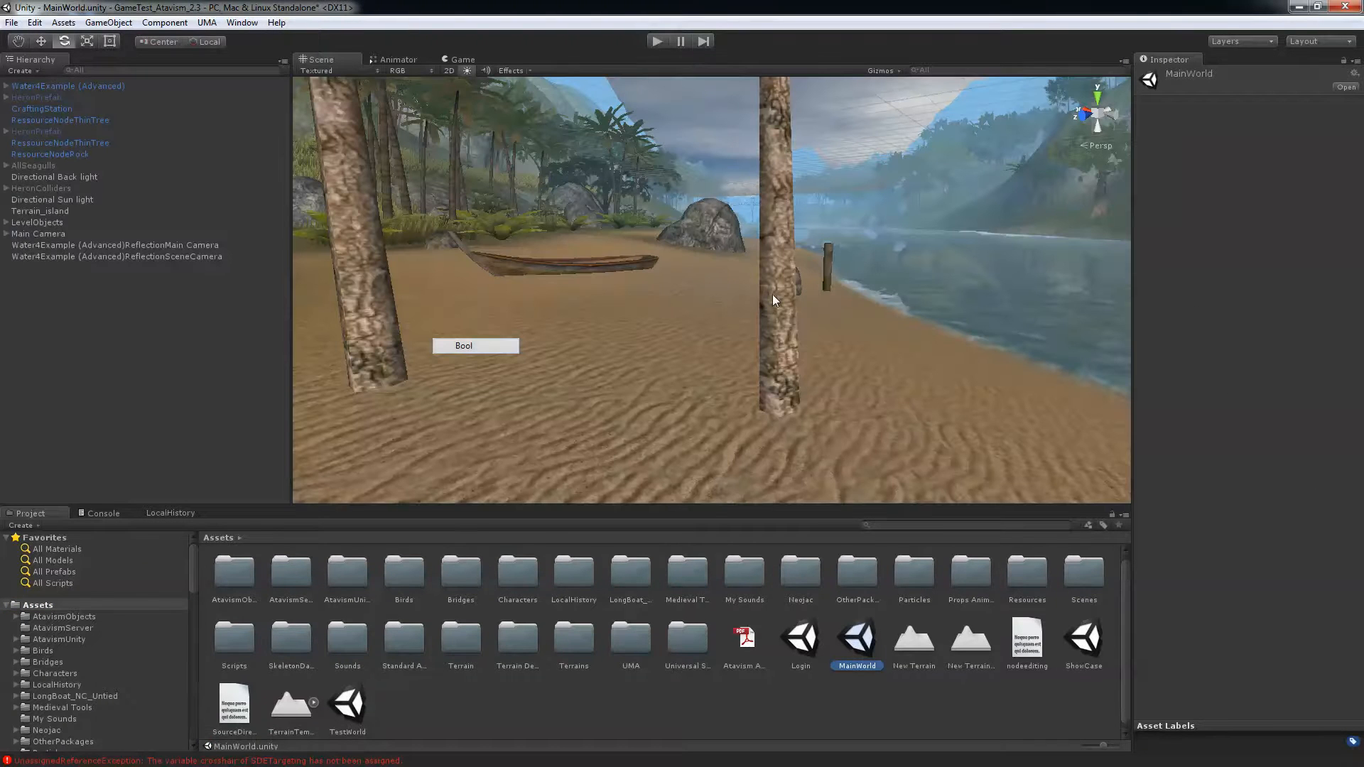
# Delete the two existing thin tree resource nodes from the beach.
pyautogui.click(772, 298)
pyautogui.press('Delete')
pyautogui.click(360, 272)
pyautogui.press('Delete')
# Place two new RessourceNodeThinTree prefabs from the RessourceNodes folder on the sand where the old trees stood.
pyautogui.scroll(-10, 151, 666)
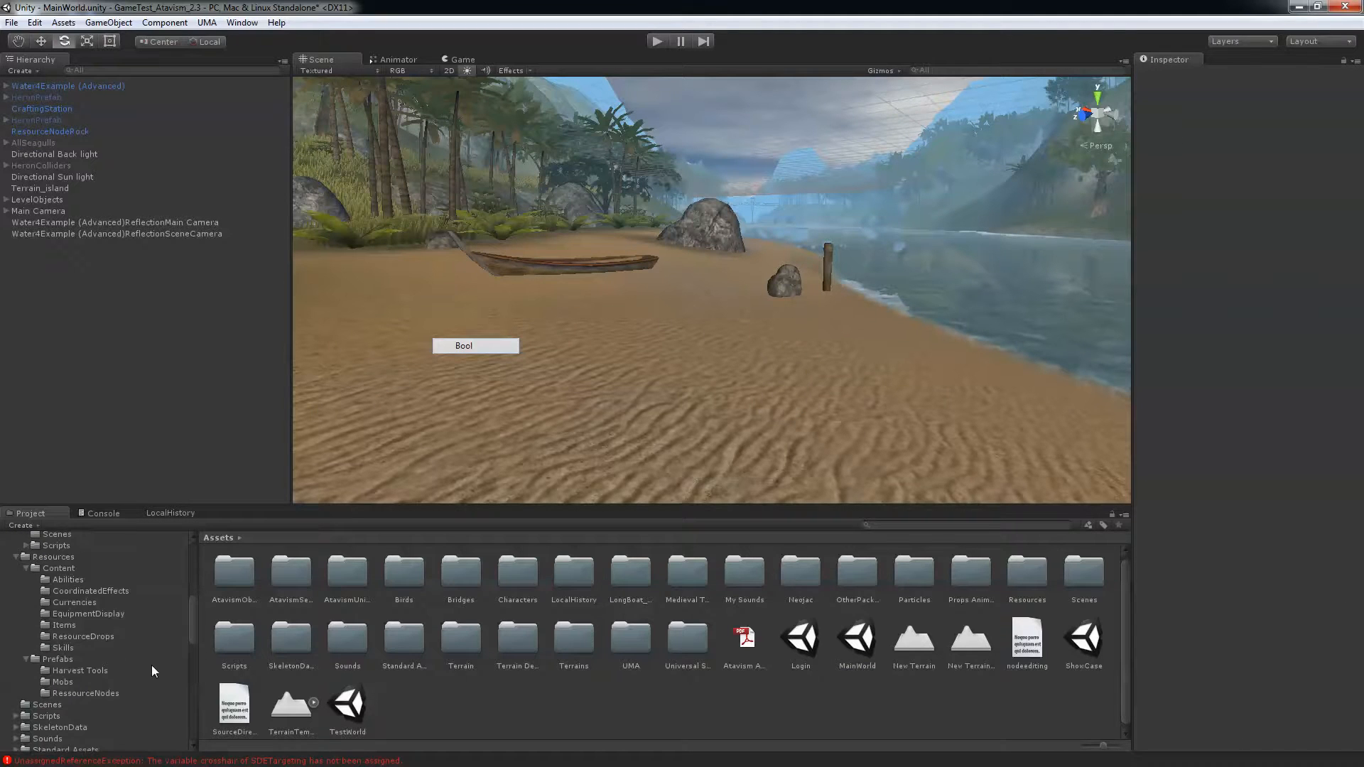
pyautogui.scroll(-2, 151, 665)
pyautogui.click(106, 652)
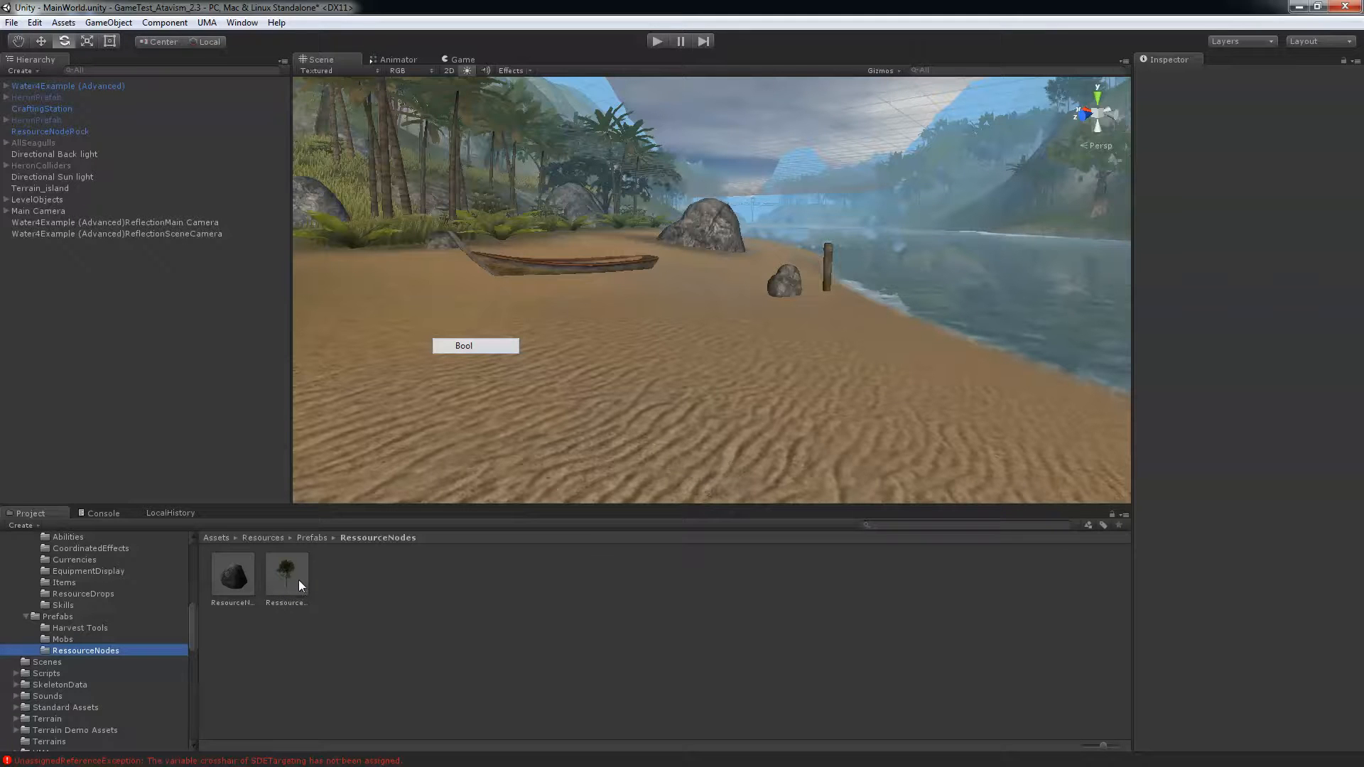
pyautogui.moveTo(282, 586); pyautogui.dragTo(742, 446)
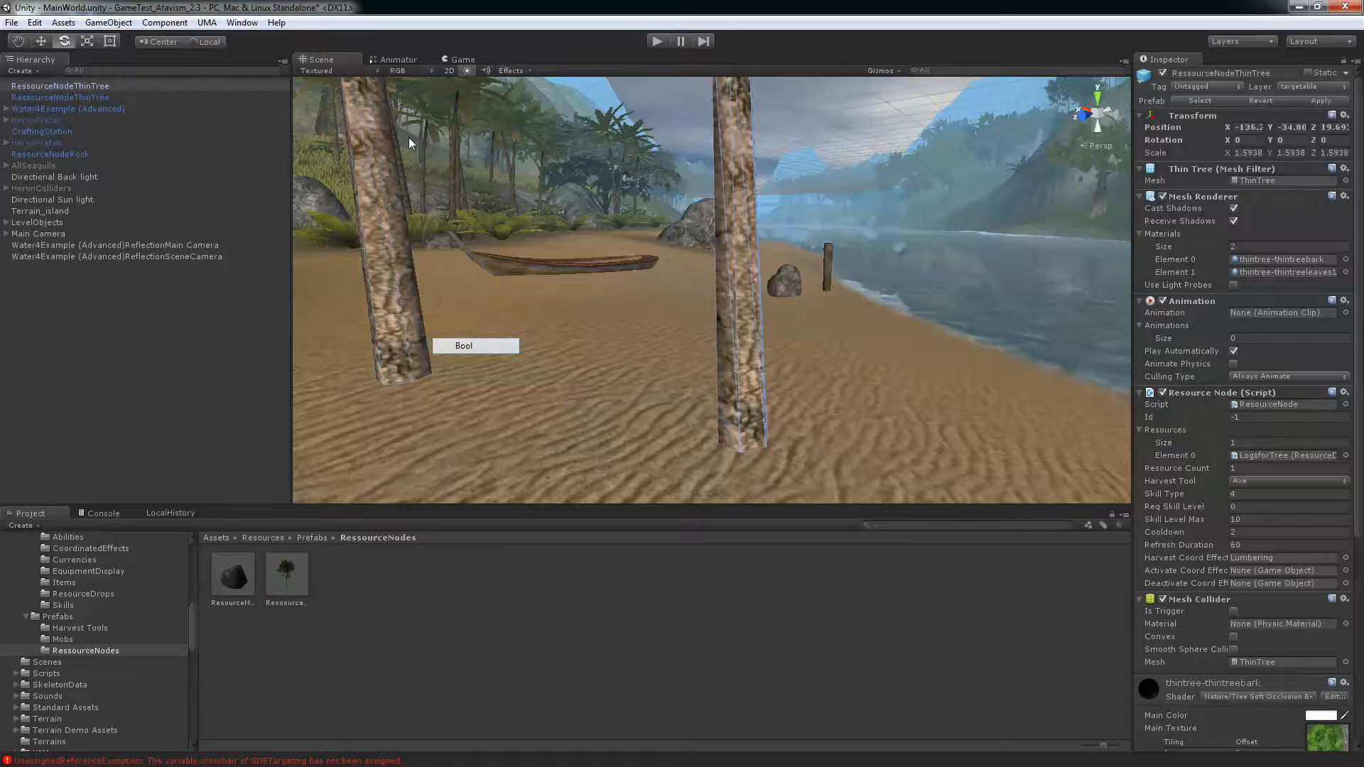
# Save the scene's resource nodes from the Resource Nodes section of the Atavism Online editor.
pyautogui.click(243, 22)
pyautogui.click(259, 108)
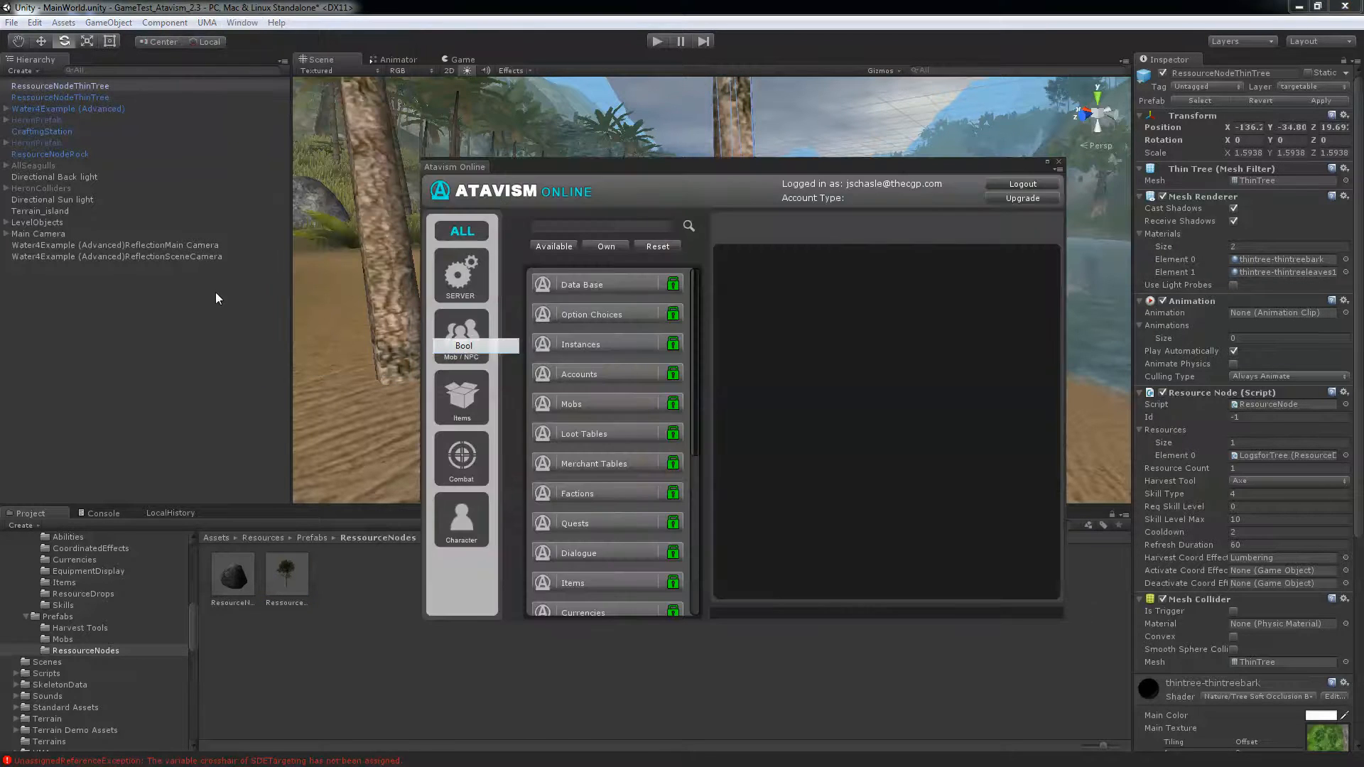
pyautogui.scroll(-1, 569, 415)
pyautogui.scroll(-3, 568, 424)
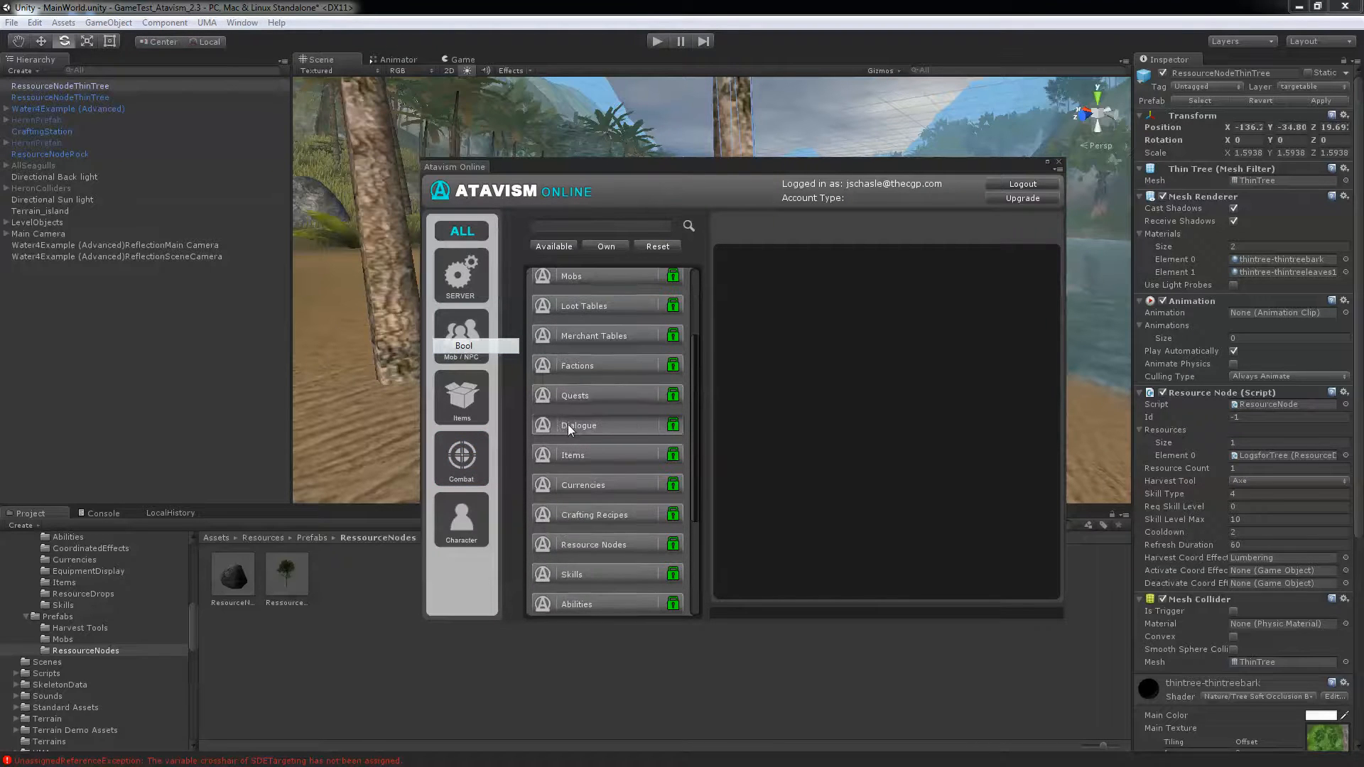
pyautogui.click(623, 547)
pyautogui.click(776, 320)
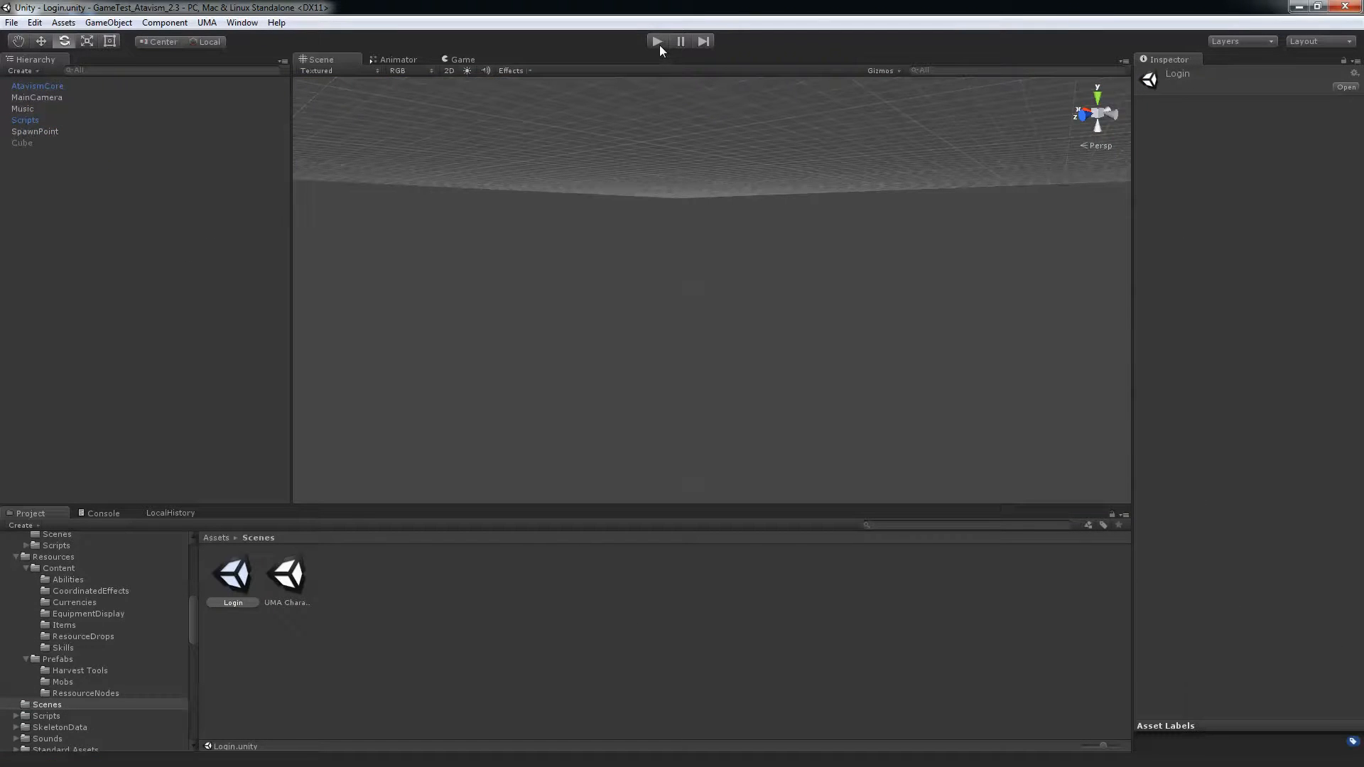
# Run the Login scene, log in with the account username and password, and enter the world with the fifth character.
pyautogui.click(658, 42)
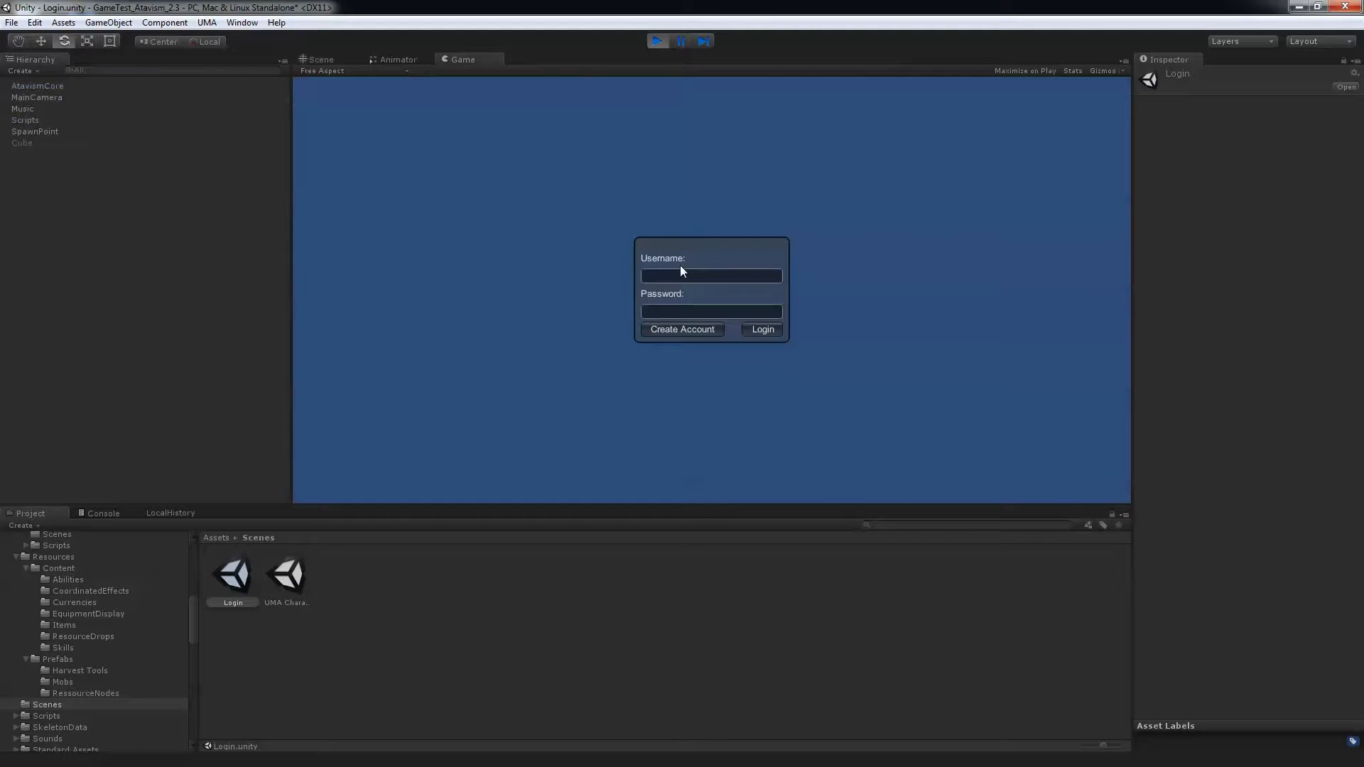
pyautogui.click(680, 275)
pyautogui.write('New1')
pyautogui.press('Tab')
pyautogui.click(769, 326)
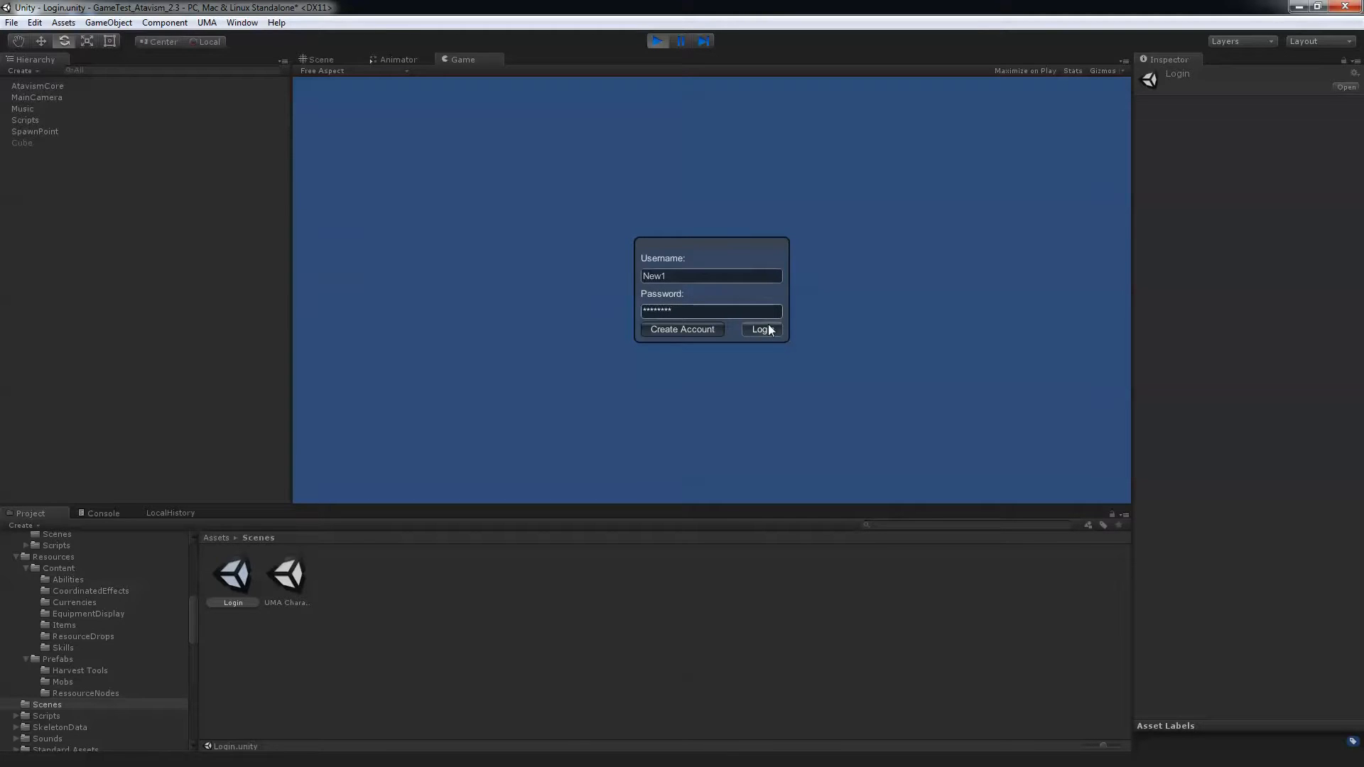
pyautogui.click(371, 257)
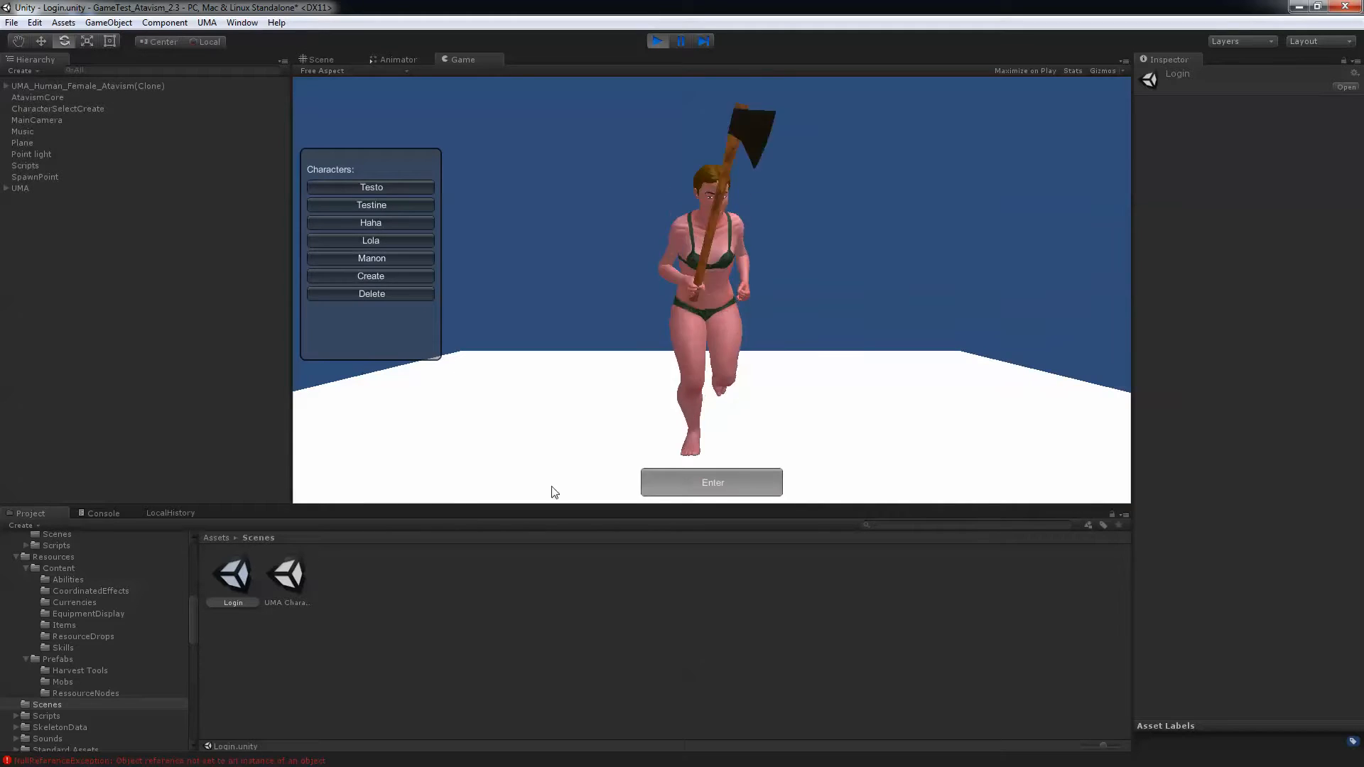
pyautogui.click(671, 474)
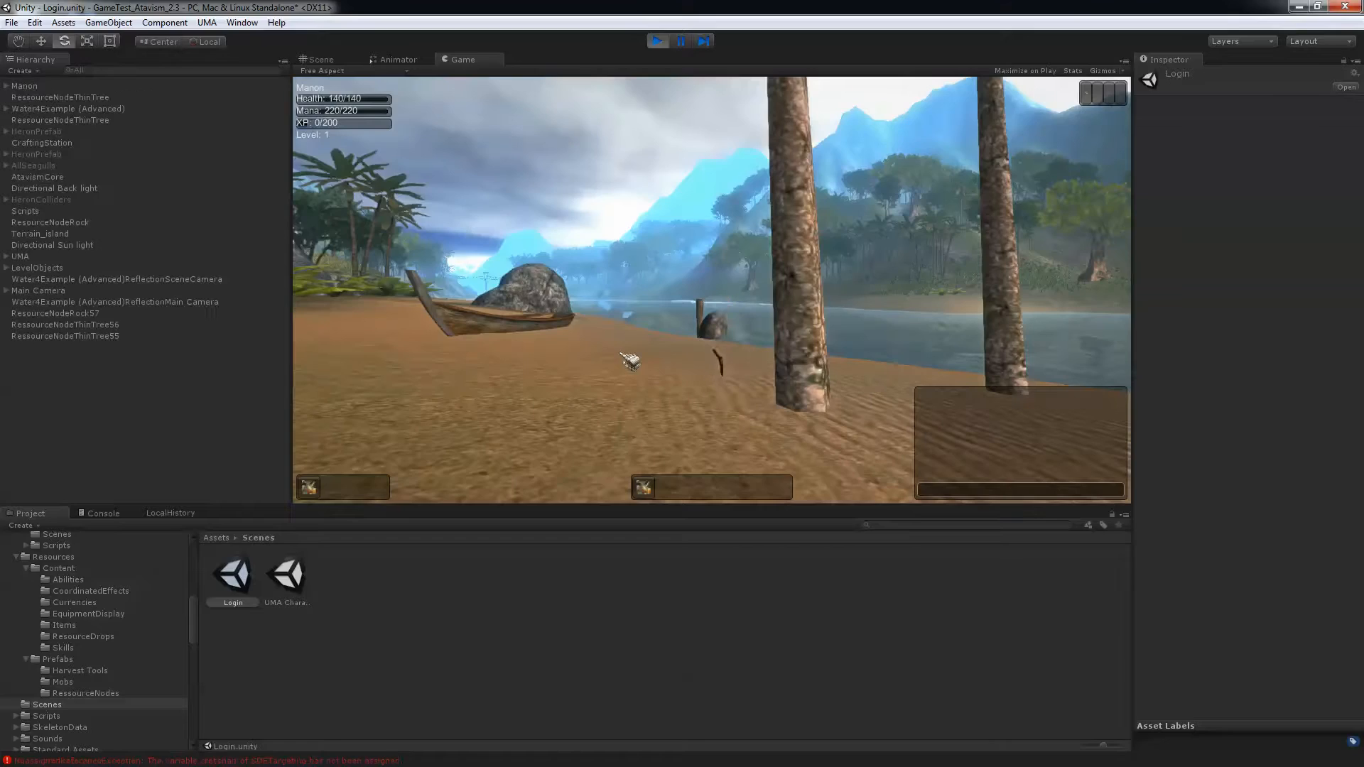
# Walk the character up to a thin tree, harvest it and collect the logs.
pyautogui.moveTo(604, 349); pyautogui.dragTo(712, 280, button='right')
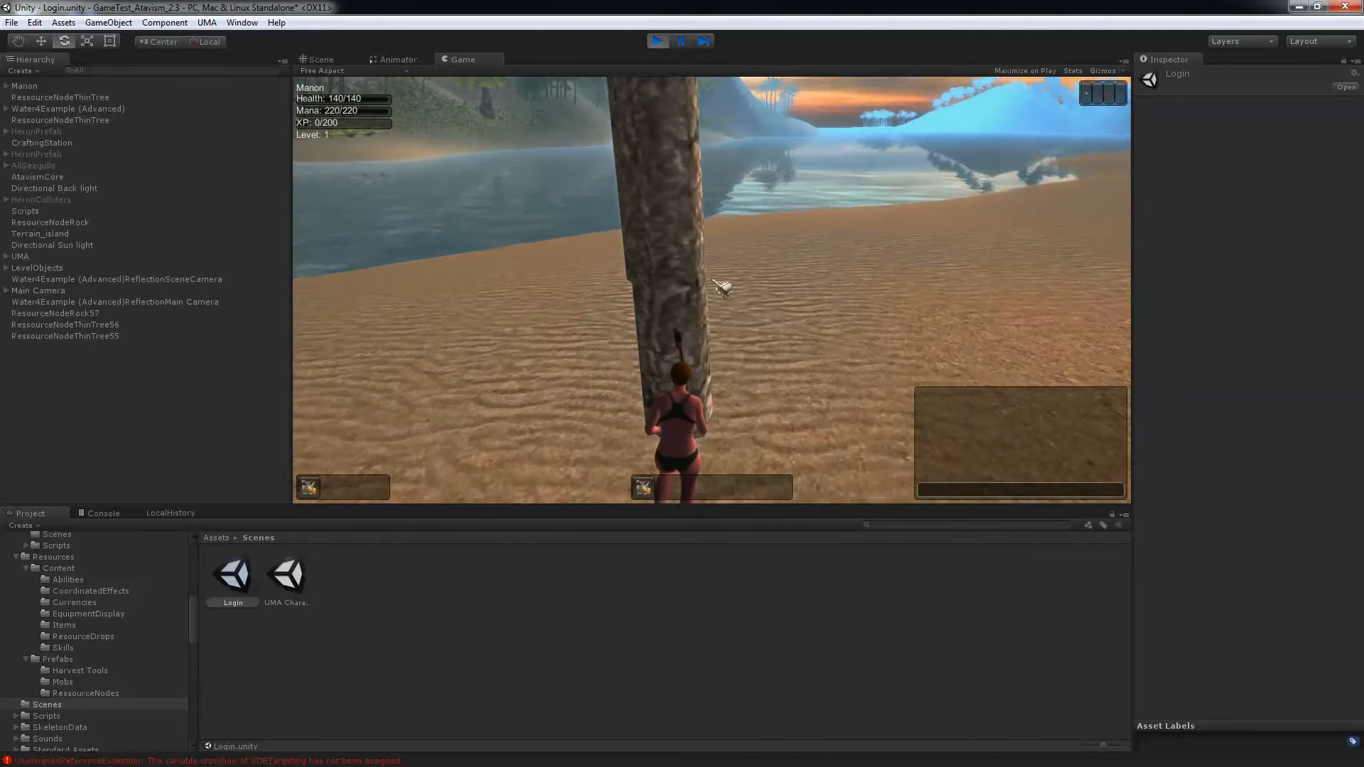
pyautogui.click(691, 292)
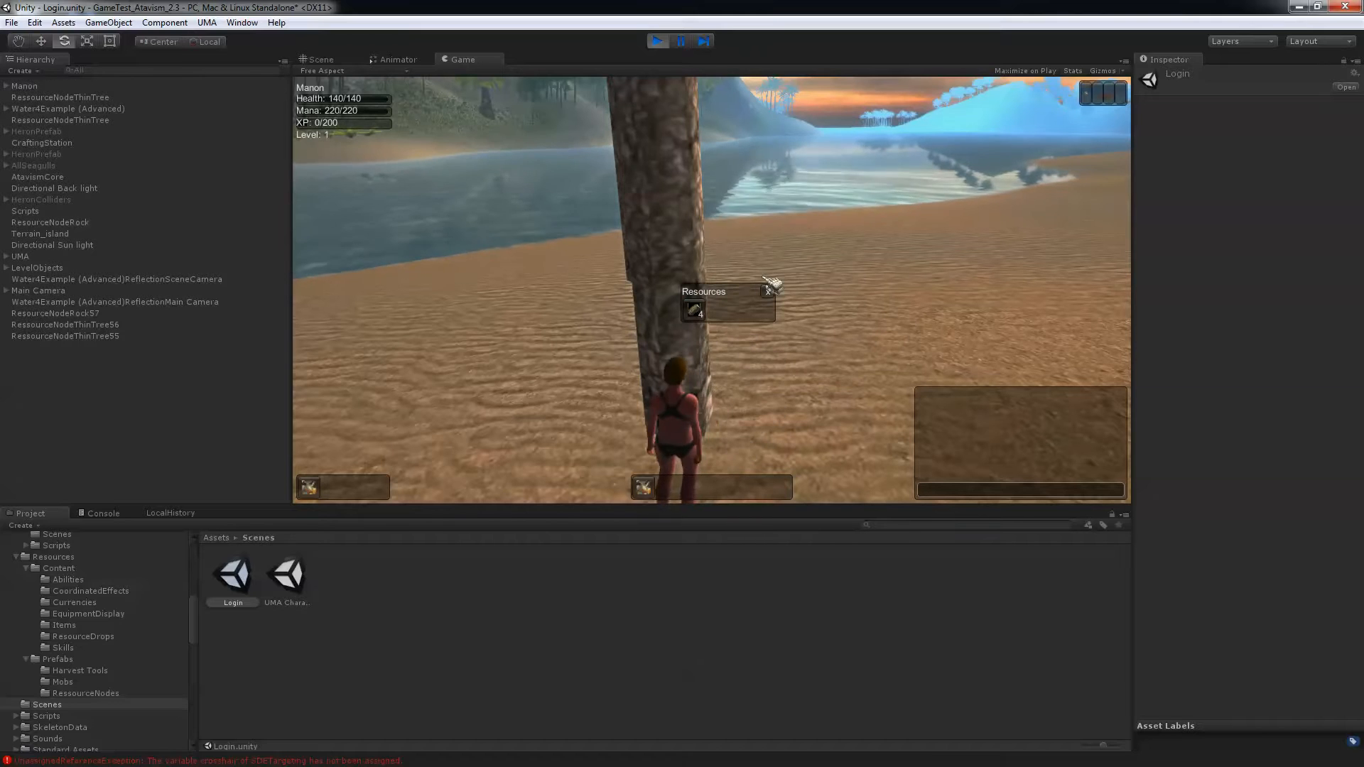
pyautogui.click(700, 309)
# Move to the other thin tree, harvest it to test the chopping effect, and loot its logs.
pyautogui.moveTo(739, 298)
pyautogui.mouseDown(button='right')
pyautogui.moveTo(703, 326)
pyautogui.moveTo(672, 323)
pyautogui.moveTo(692, 284)
pyautogui.moveTo(718, 290)
pyautogui.mouseUp(button='right')
pyautogui.press('w')
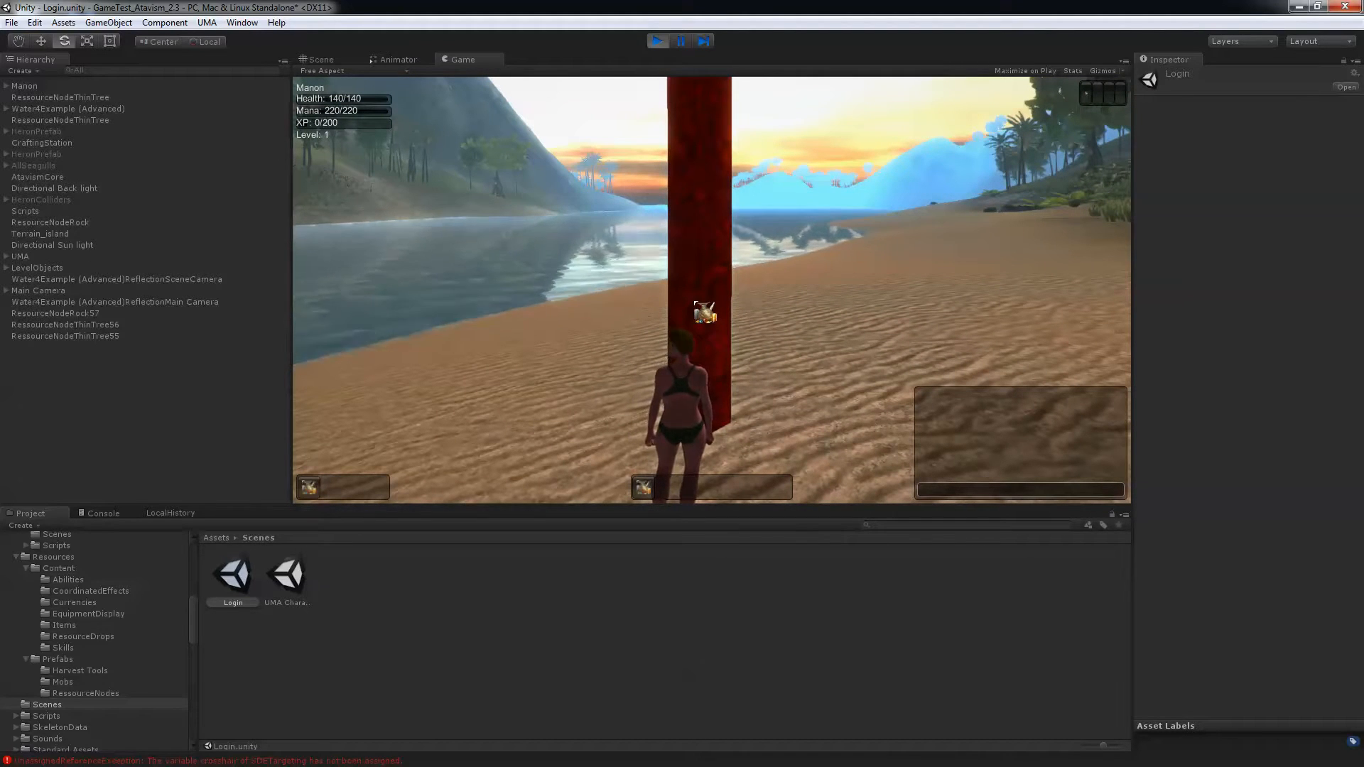
pyautogui.press('w')
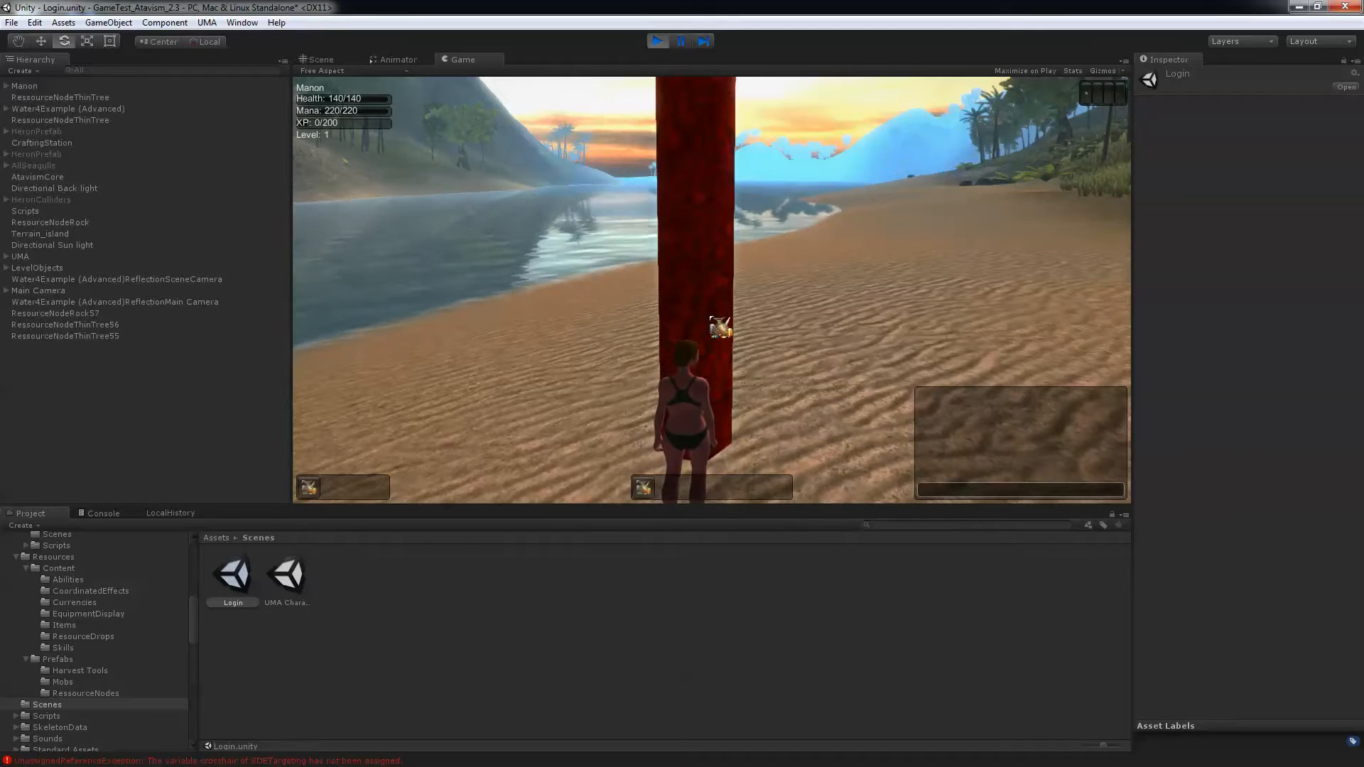
pyautogui.click(719, 327)
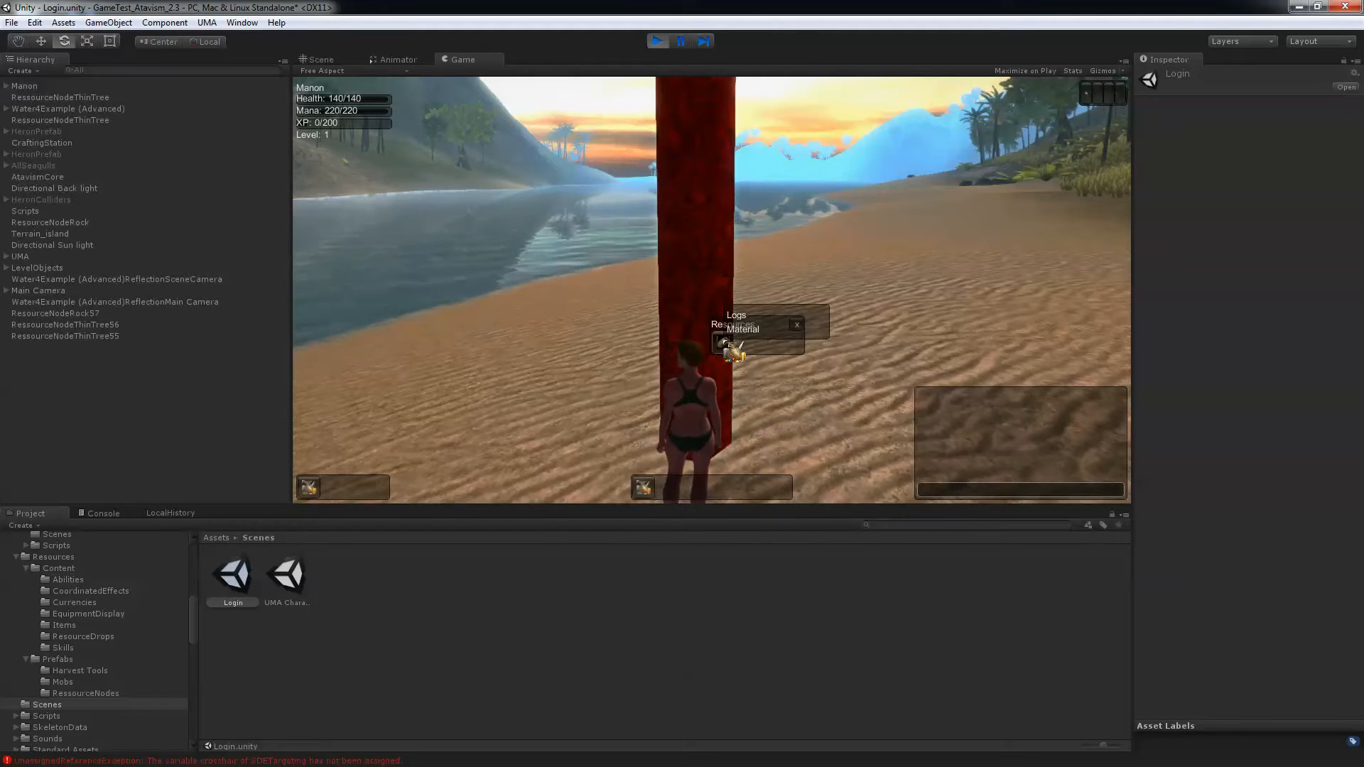
pyautogui.click(725, 344)
pyautogui.moveTo(712, 290); pyautogui.dragTo(712, 245, button='right')
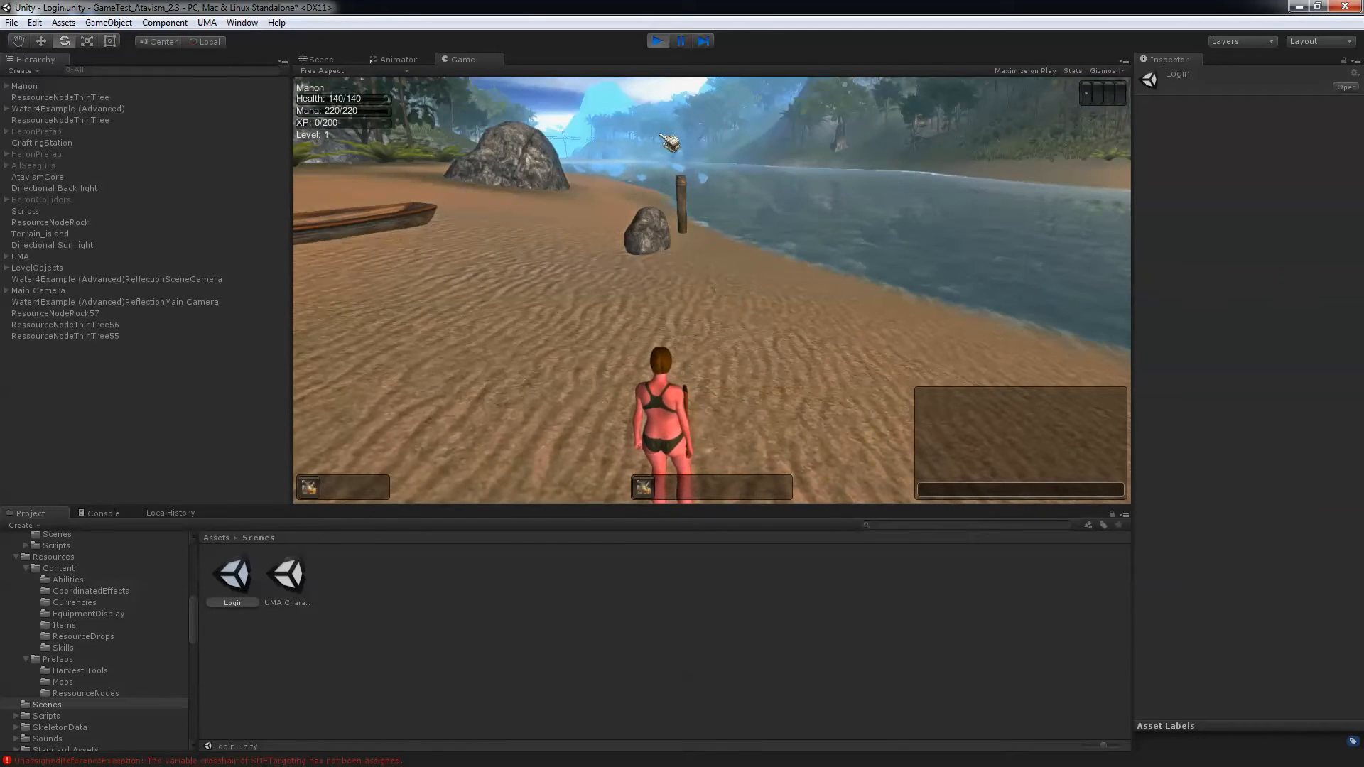